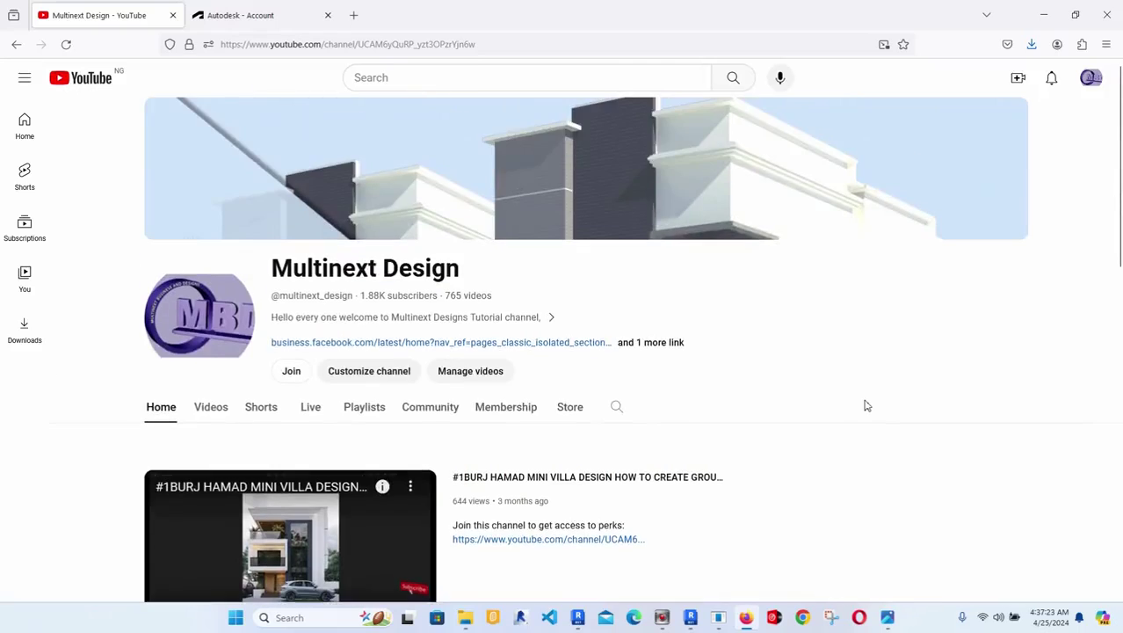
# Look through the videos and shorts on the Multinext Design YouTube channel's home page
pyautogui.scroll(-4, 867, 406)
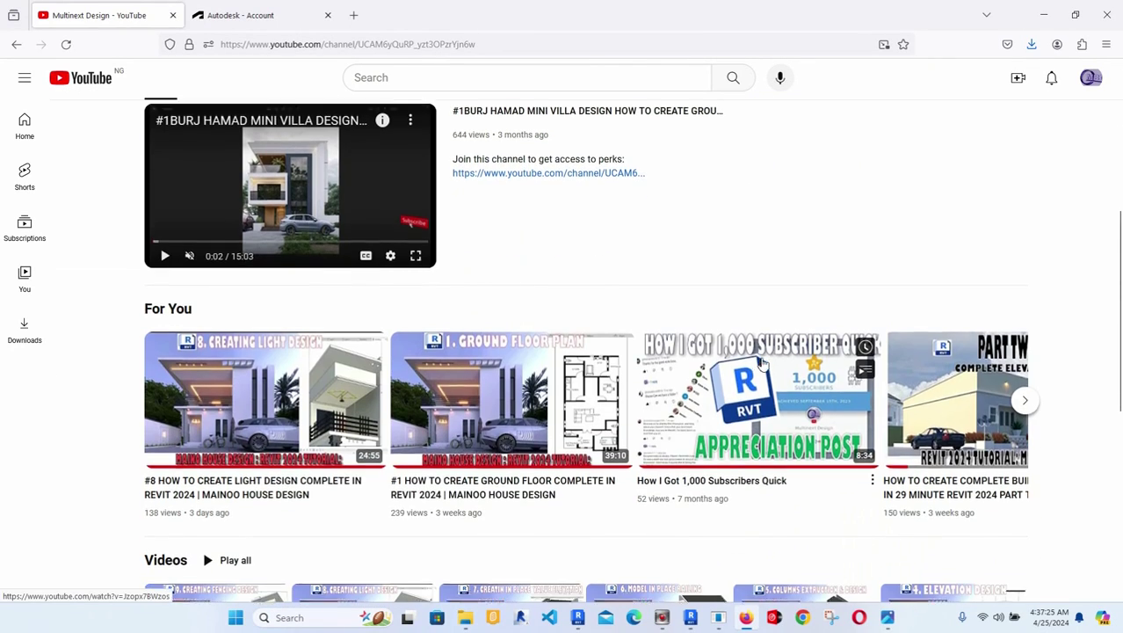
pyautogui.scroll(2, 764, 354)
pyautogui.scroll(-5, 765, 356)
pyautogui.scroll(-2, 765, 354)
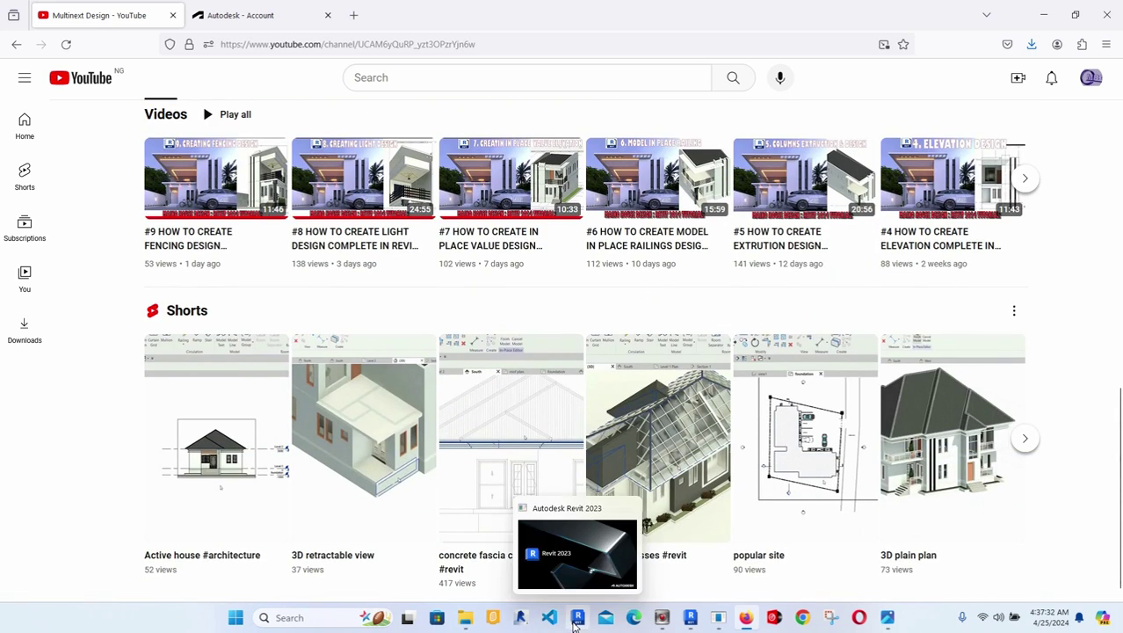
# Switch to the Revit 2023 and Revit 2024 splash windows and the Revit 2025 picture to view each one
pyautogui.click(576, 622)
pyautogui.click(691, 620)
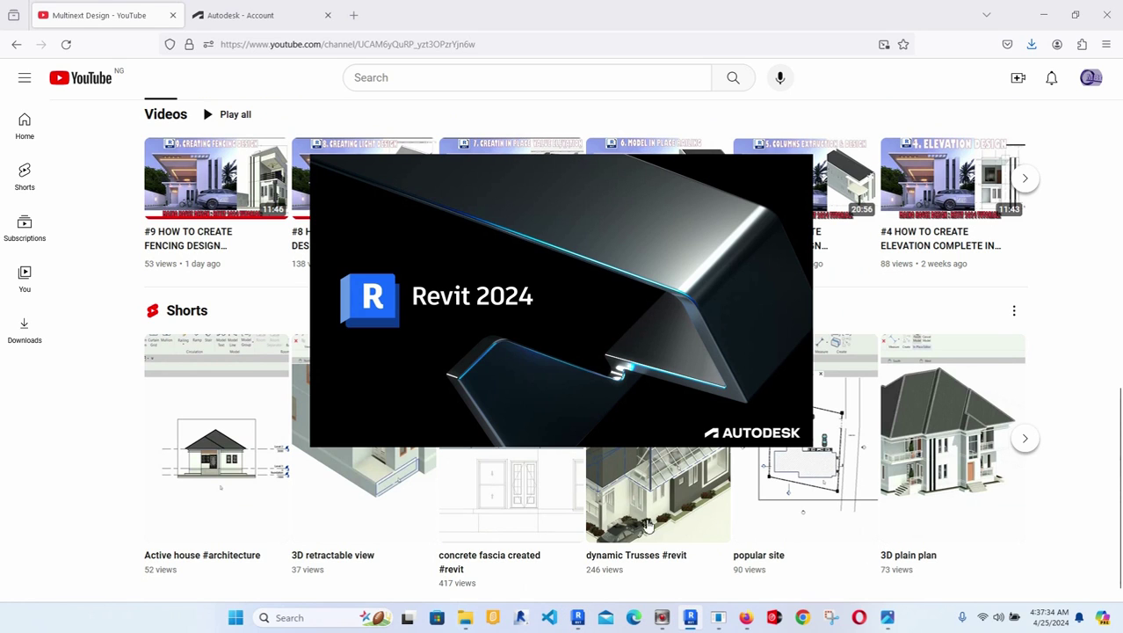
pyautogui.click(886, 621)
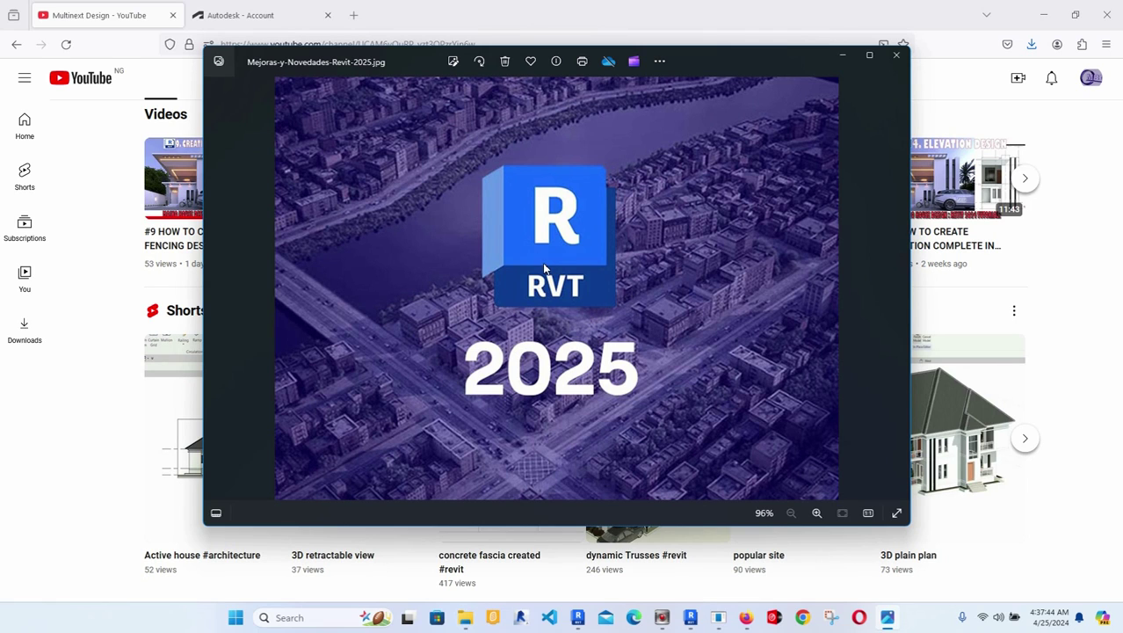
# Return to Firefox and look over the channel's header and featured video
pyautogui.click(1073, 264)
pyautogui.scroll(10, 545, 334)
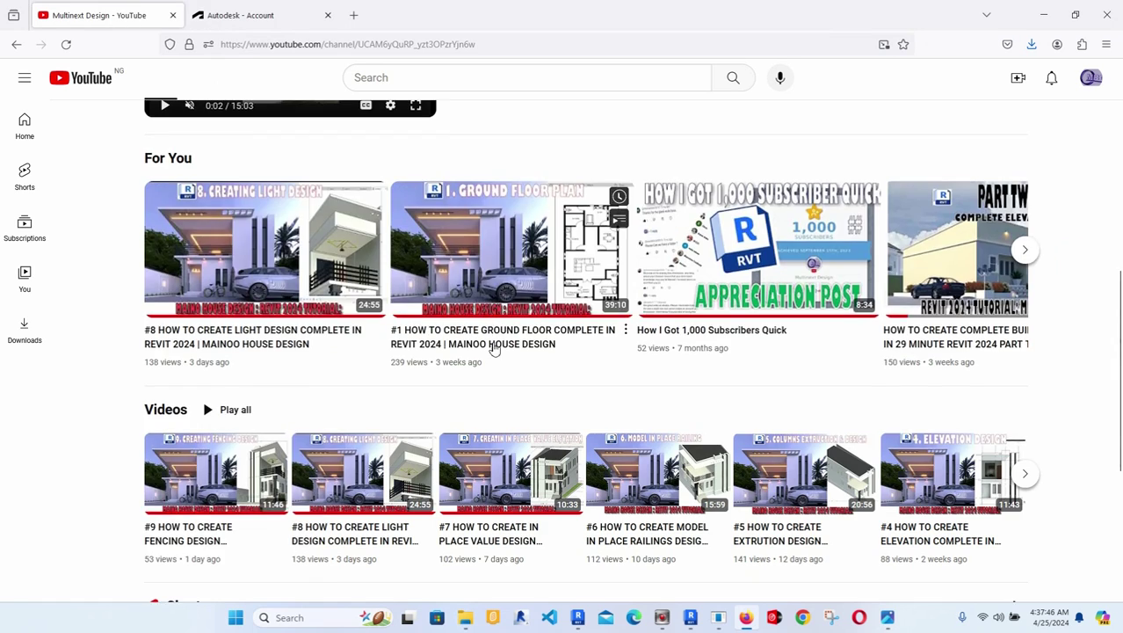
pyautogui.scroll(-3, 369, 435)
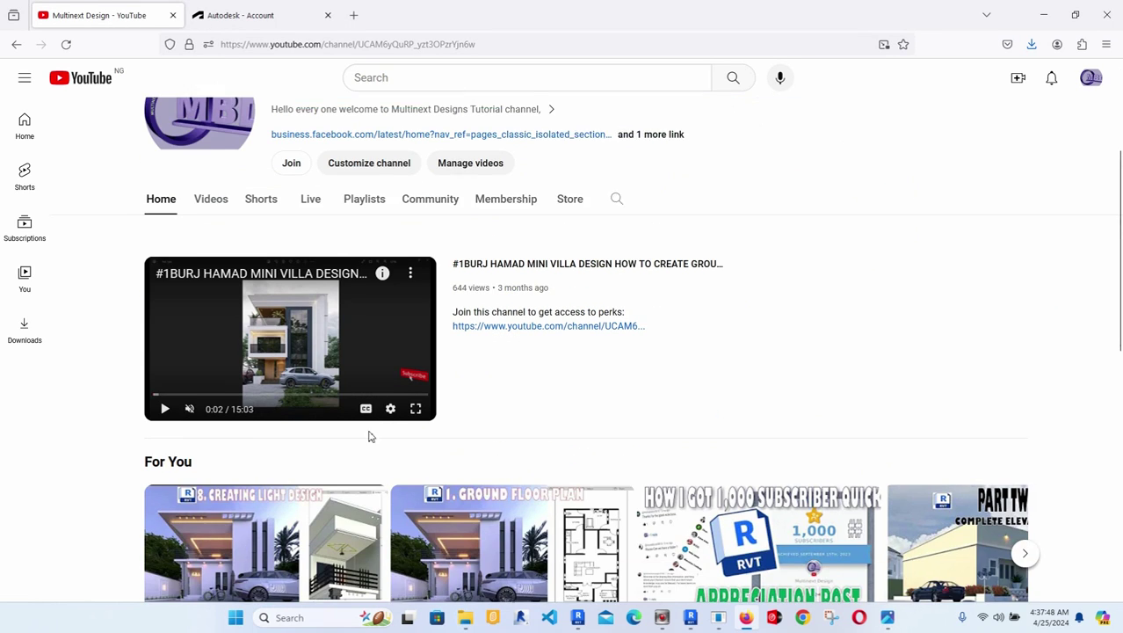
pyautogui.scroll(2, 502, 355)
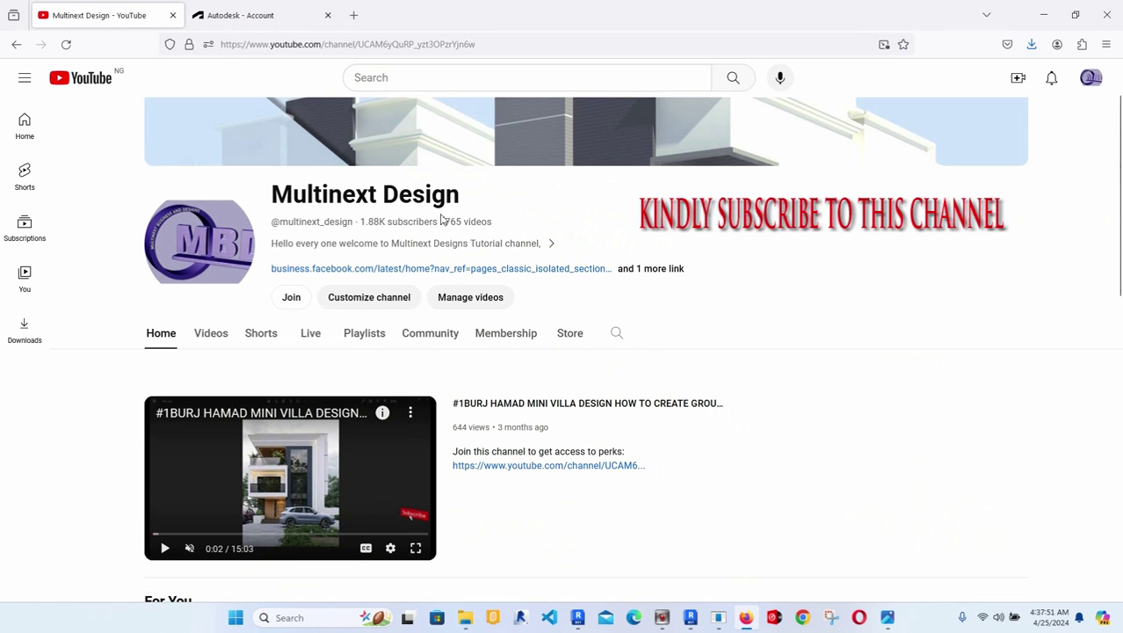
pyautogui.scroll(-2, 609, 395)
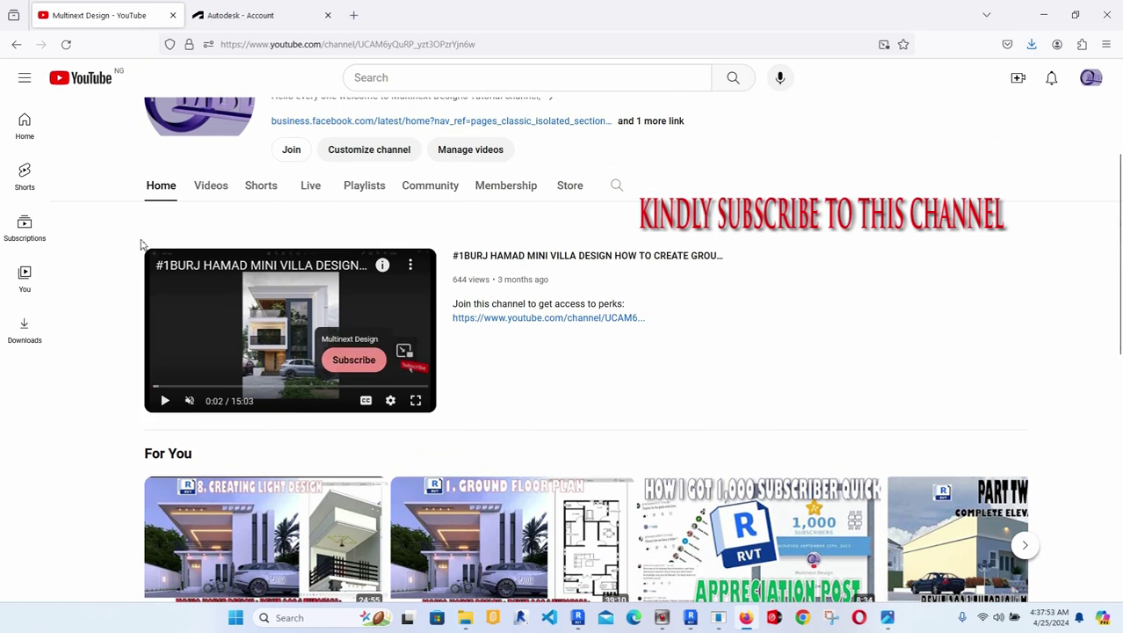
pyautogui.scroll(2, 624, 393)
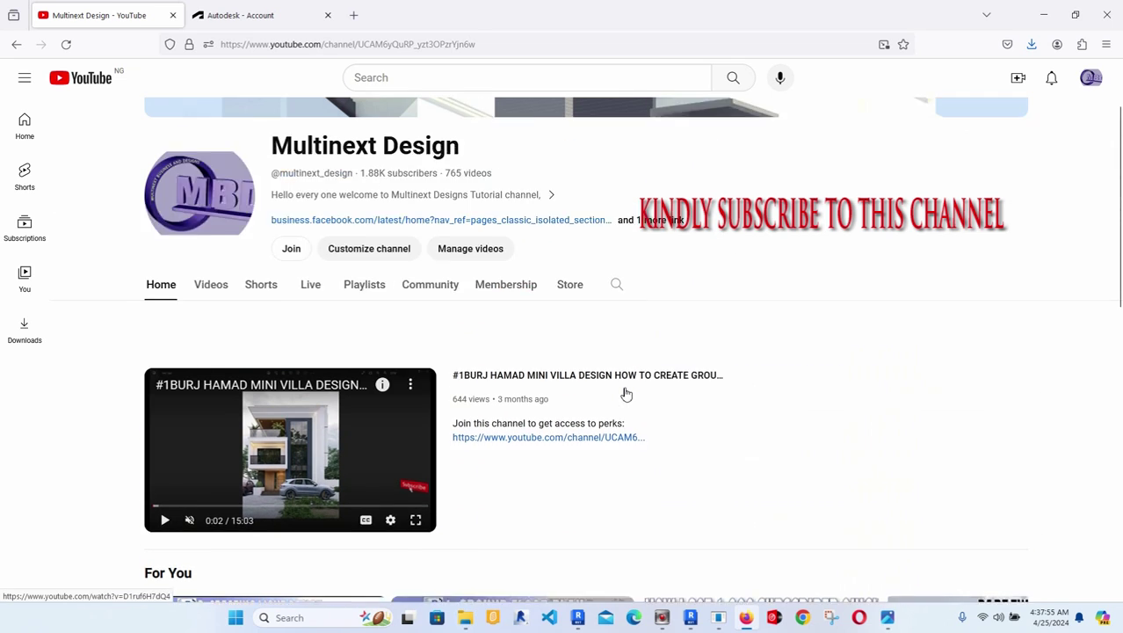
# Show all the channel's videos sorted by Oldest and look through the early tutorials
pyautogui.click(213, 345)
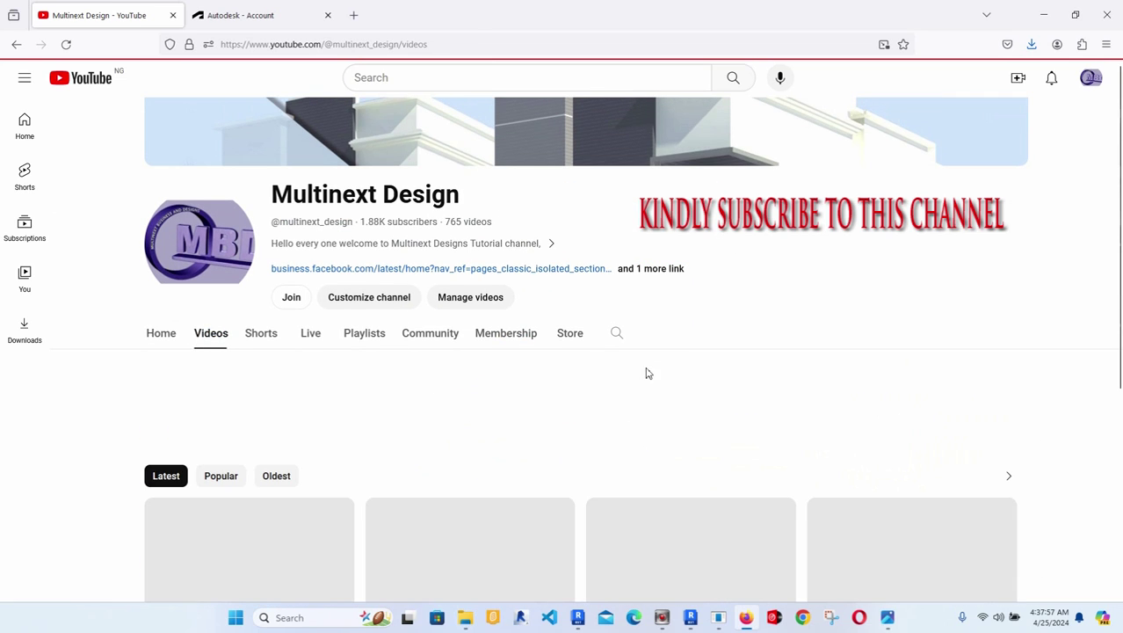
pyautogui.scroll(-2, 427, 429)
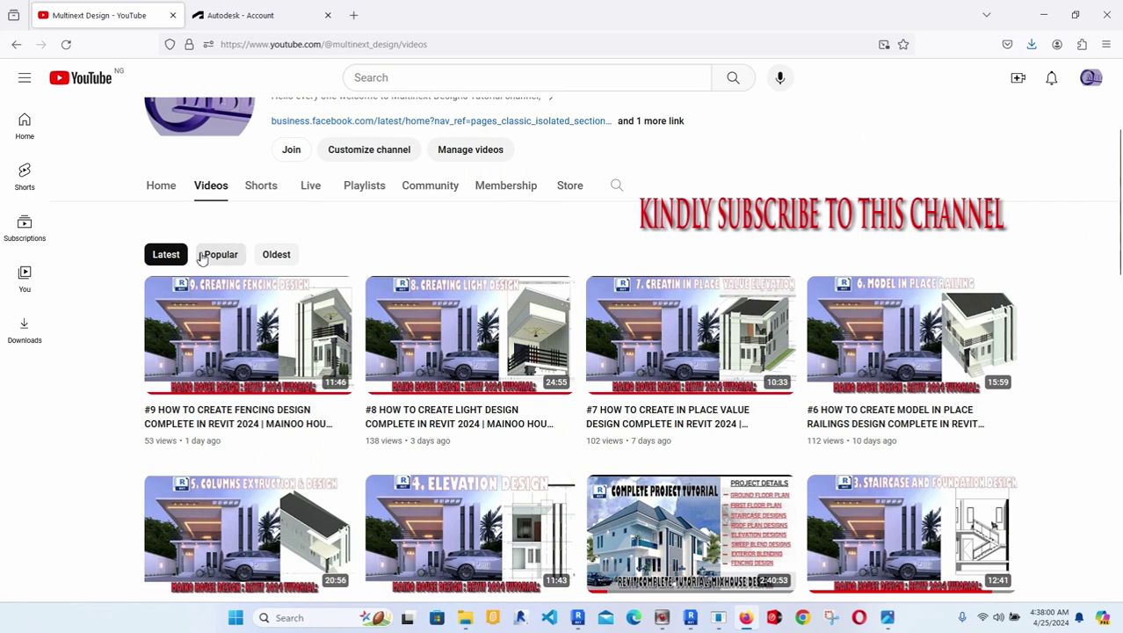
pyautogui.click(272, 254)
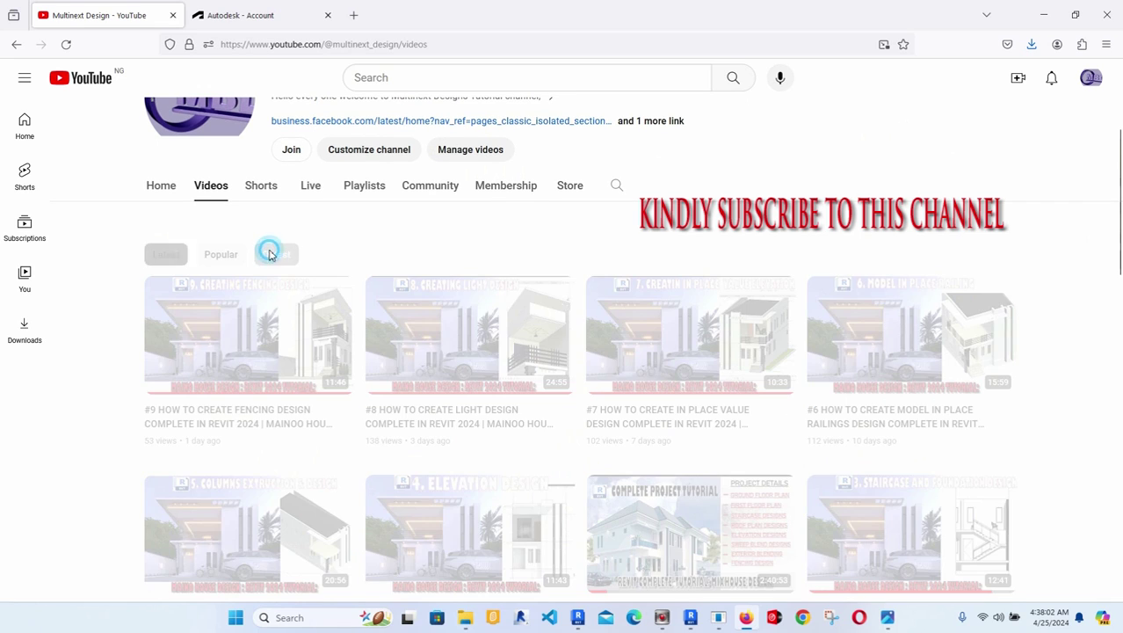
pyautogui.scroll(-6, 494, 326)
pyautogui.scroll(-5, 494, 326)
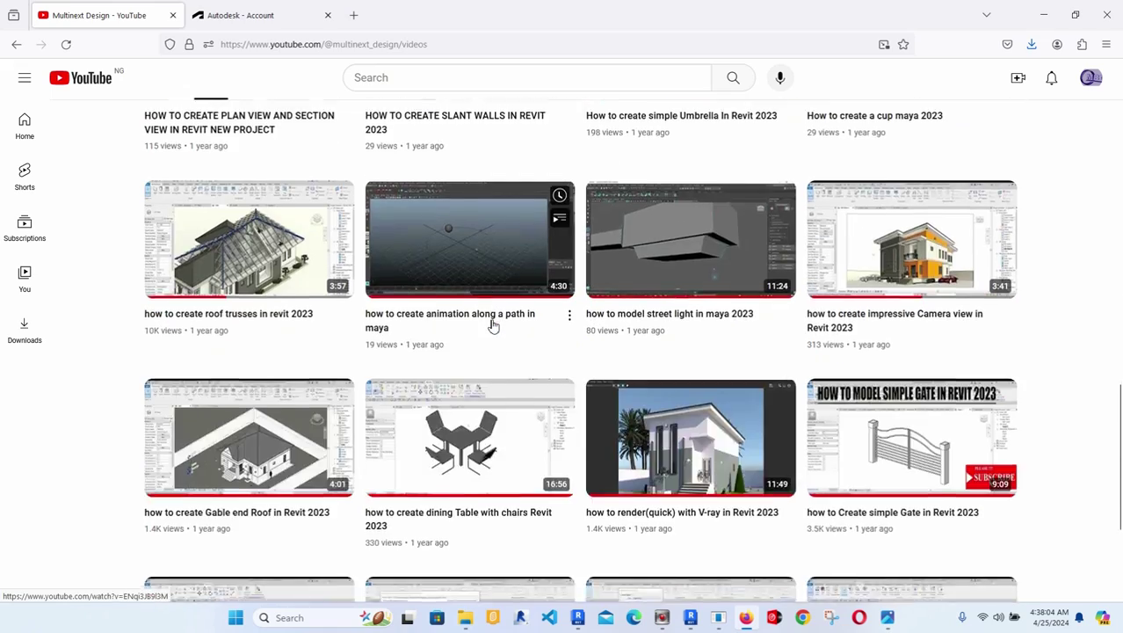
pyautogui.scroll(-5, 494, 327)
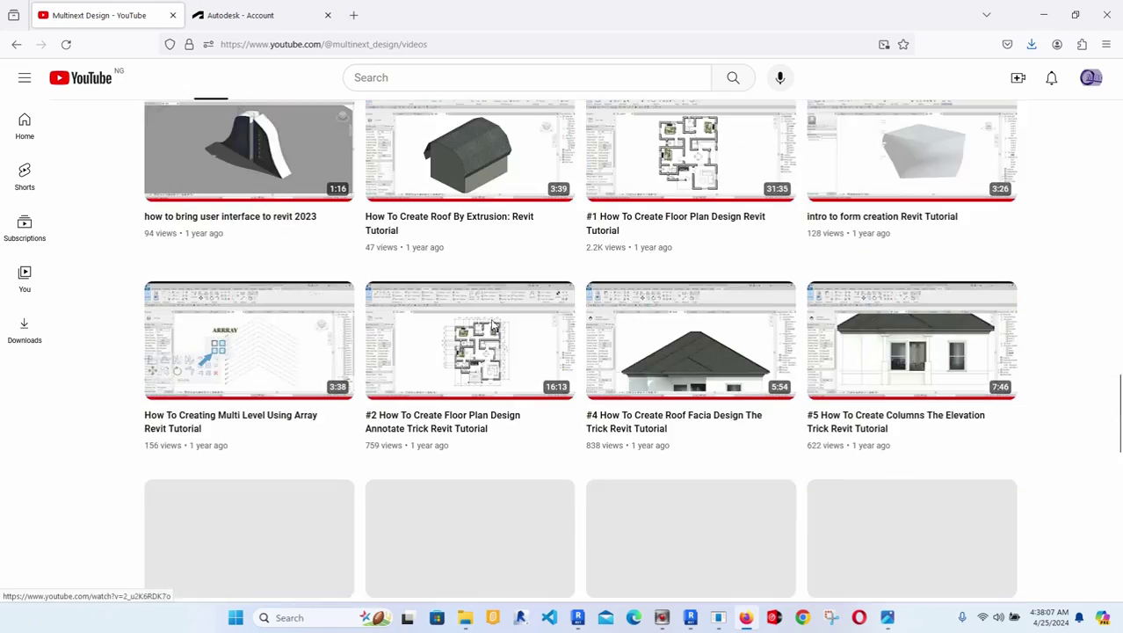
pyautogui.scroll(15, 494, 326)
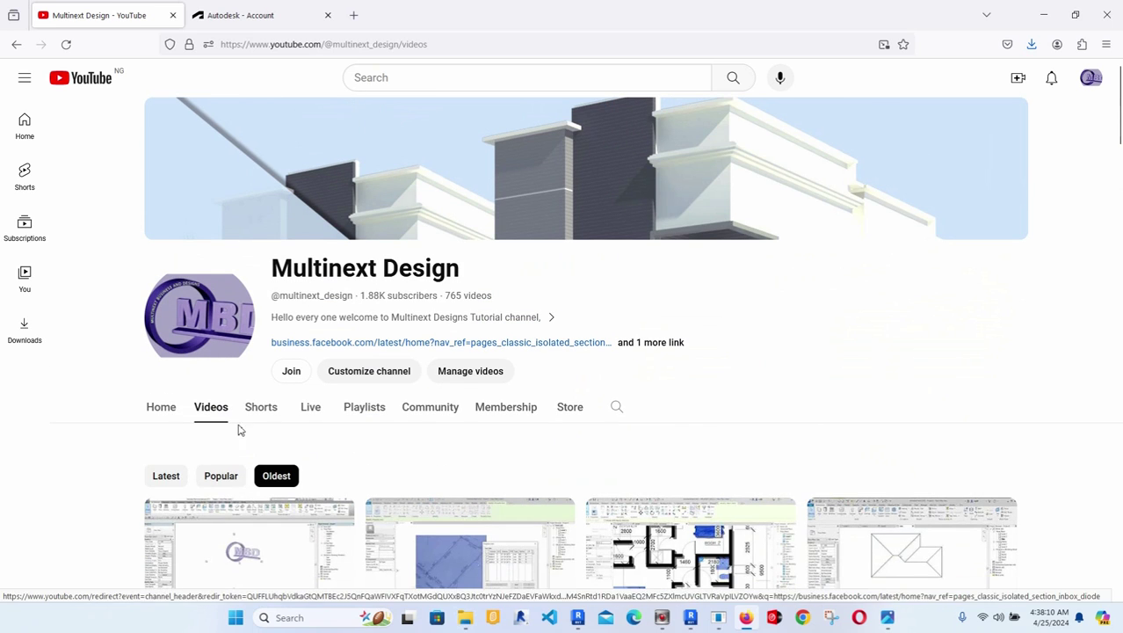
# Sort the channel's videos by Latest and look through the Mainoo House and Mixhouse tutorial series
pyautogui.click(166, 475)
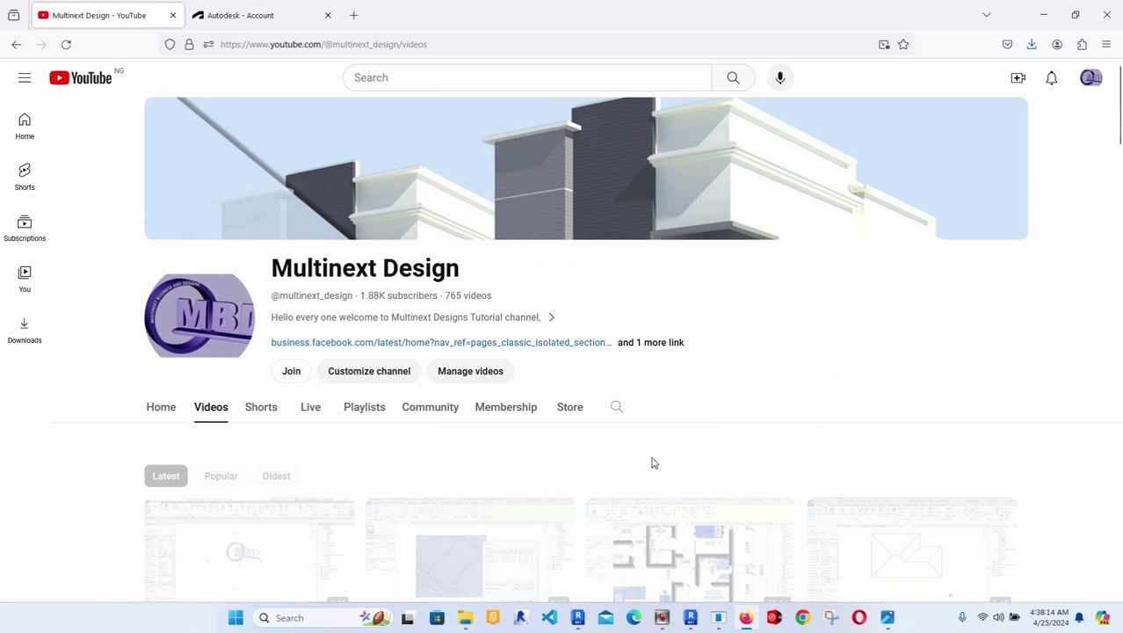
pyautogui.scroll(-4, 651, 461)
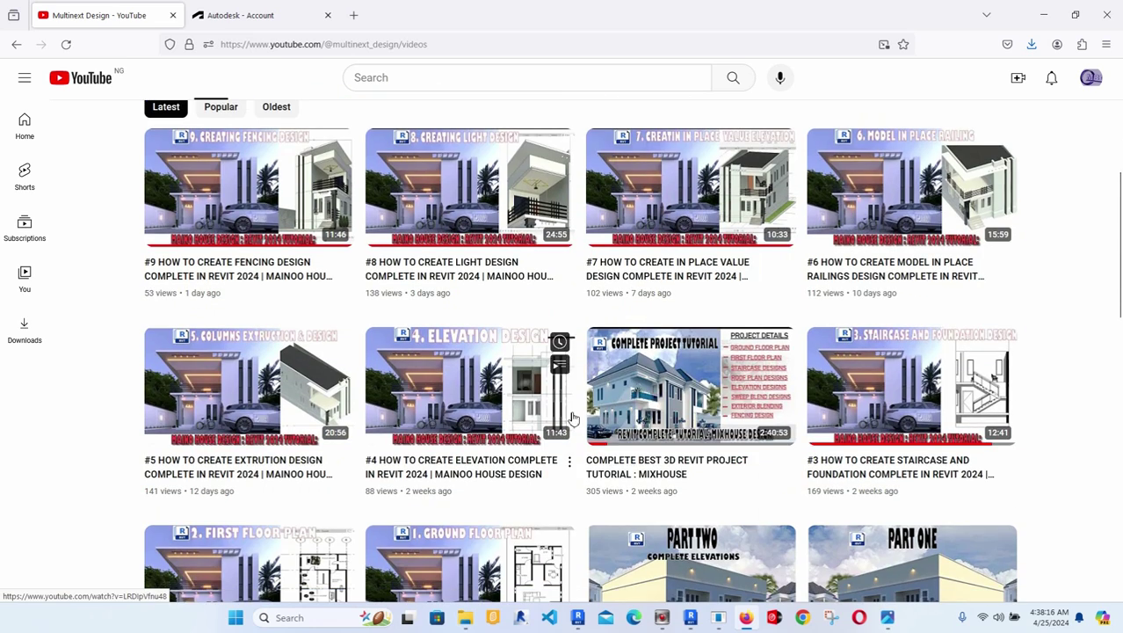
pyautogui.scroll(-2, 528, 413)
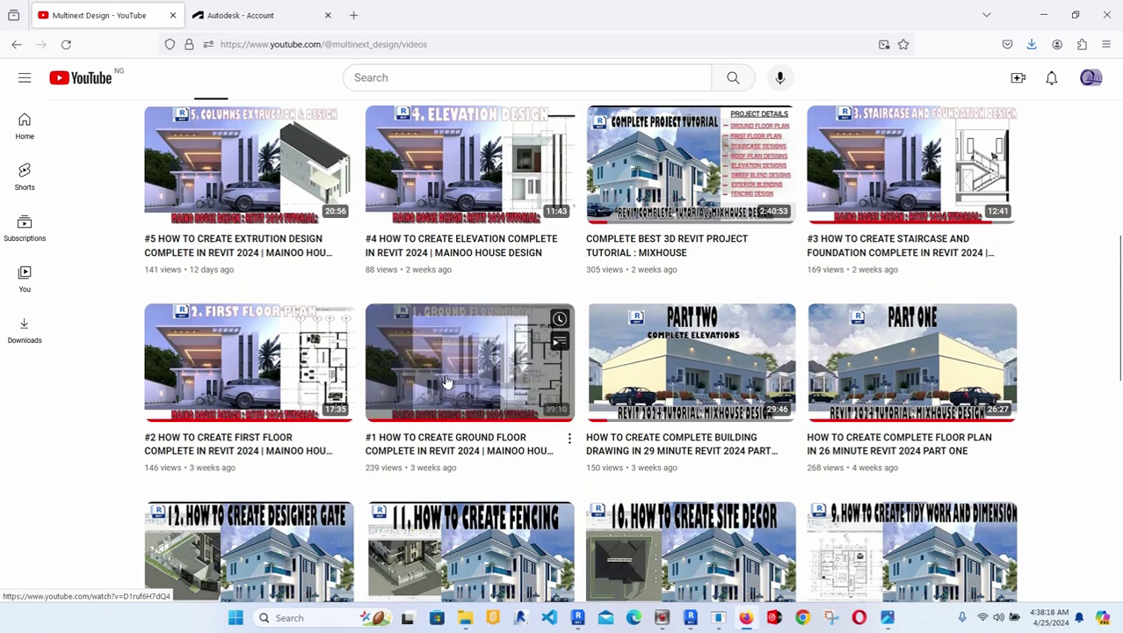
pyautogui.scroll(-1, 563, 376)
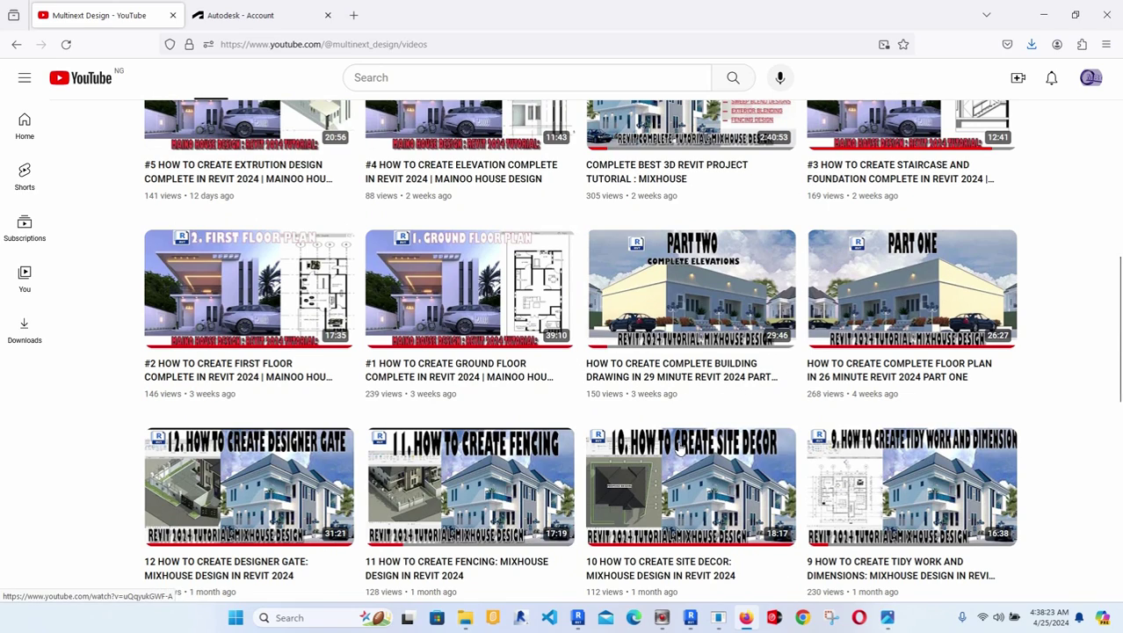
pyautogui.scroll(-2, 677, 450)
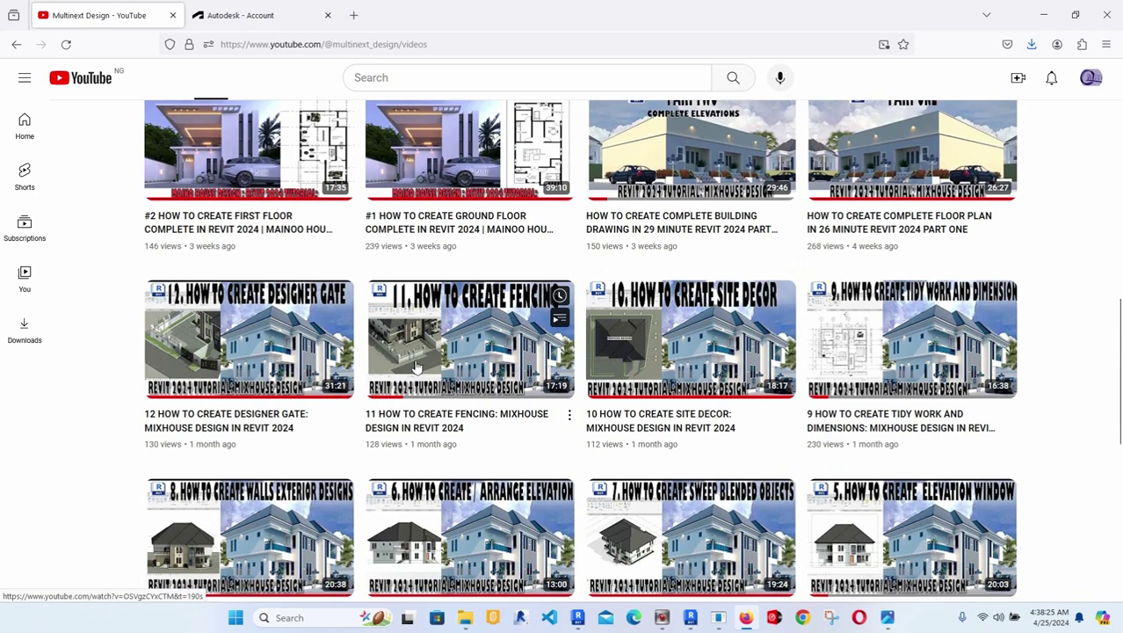
pyautogui.scroll(2, 457, 387)
pyautogui.scroll(-3, 483, 407)
pyautogui.scroll(-3, 527, 396)
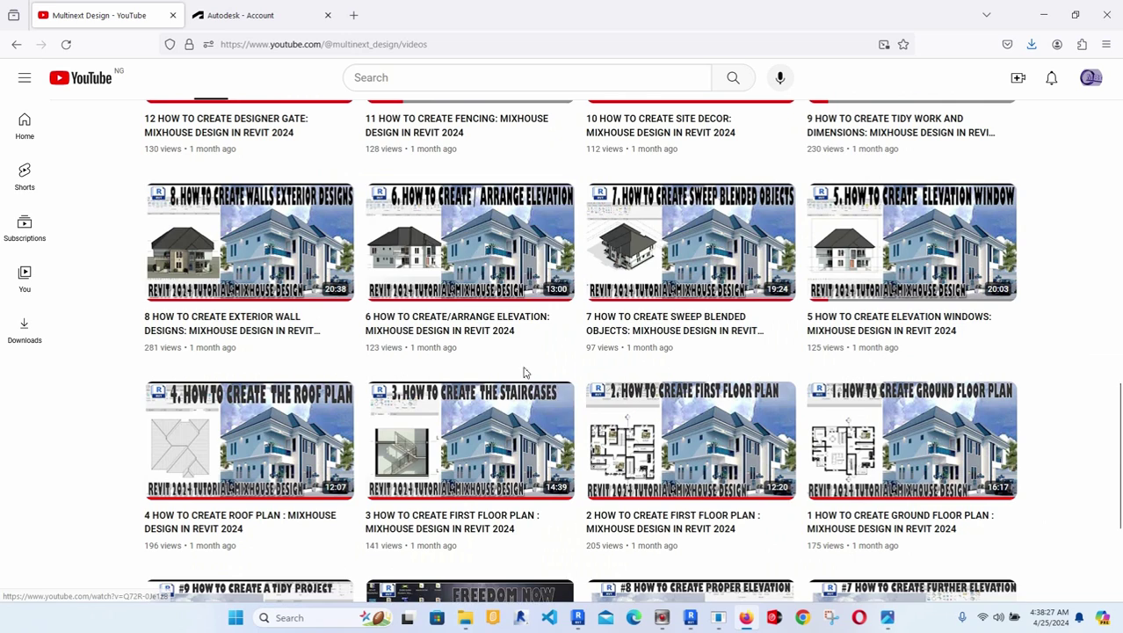
pyautogui.scroll(6, 528, 378)
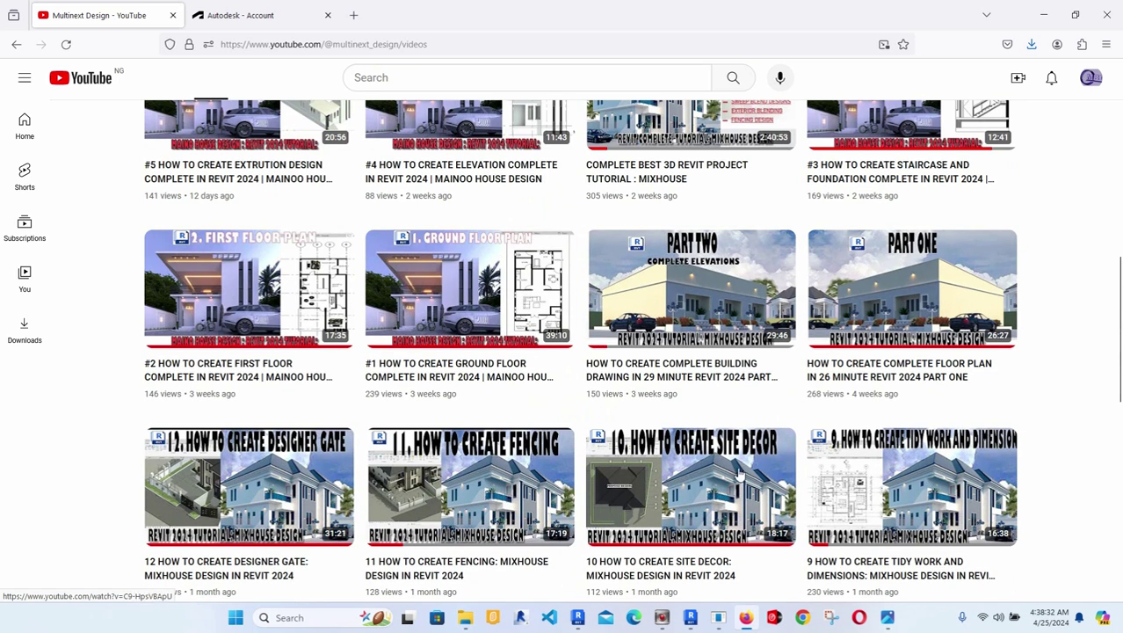
# View the Revit 2023 and Revit 2024 splash windows with their FlexNet License Finder dialogs, and show the desktop
pyautogui.click(577, 617)
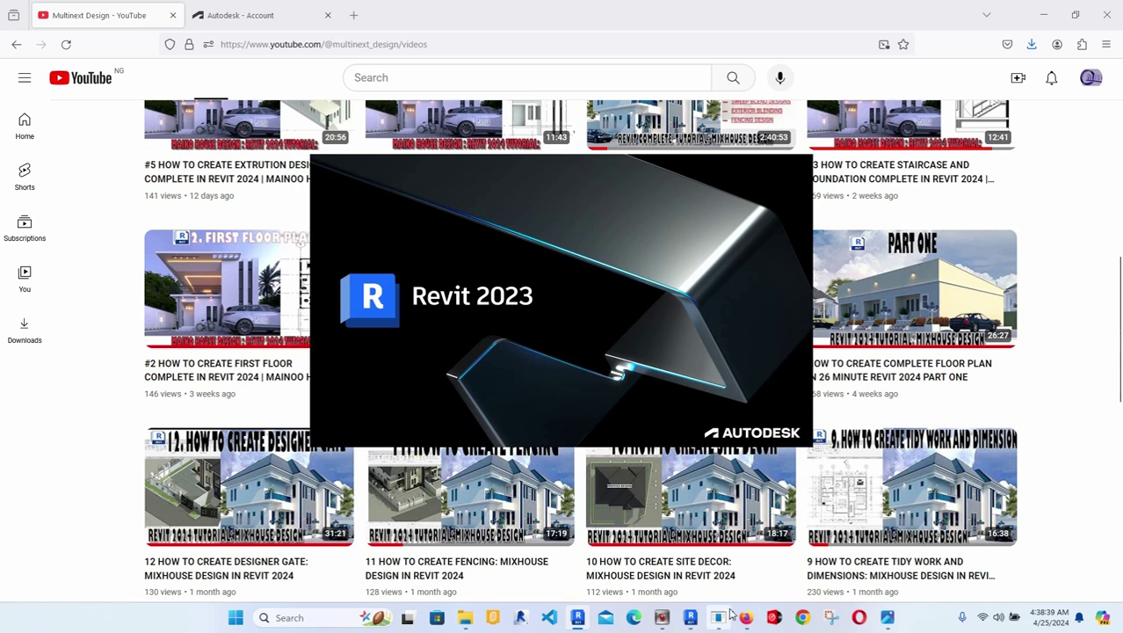
pyautogui.moveTo(714, 619)
pyautogui.click(689, 556)
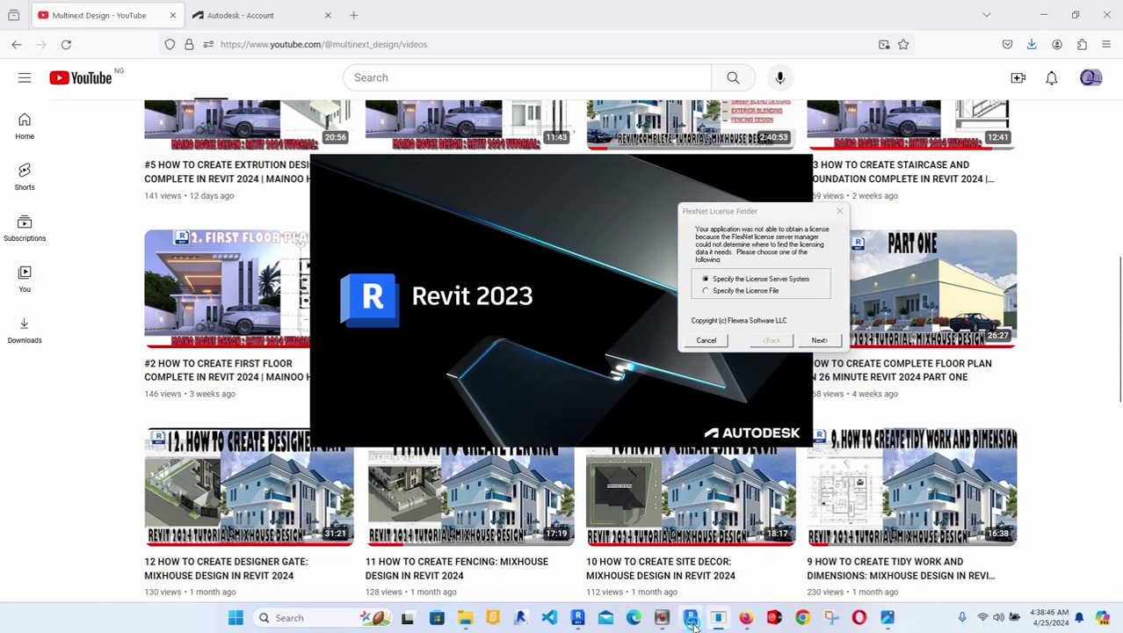
pyautogui.moveTo(717, 621)
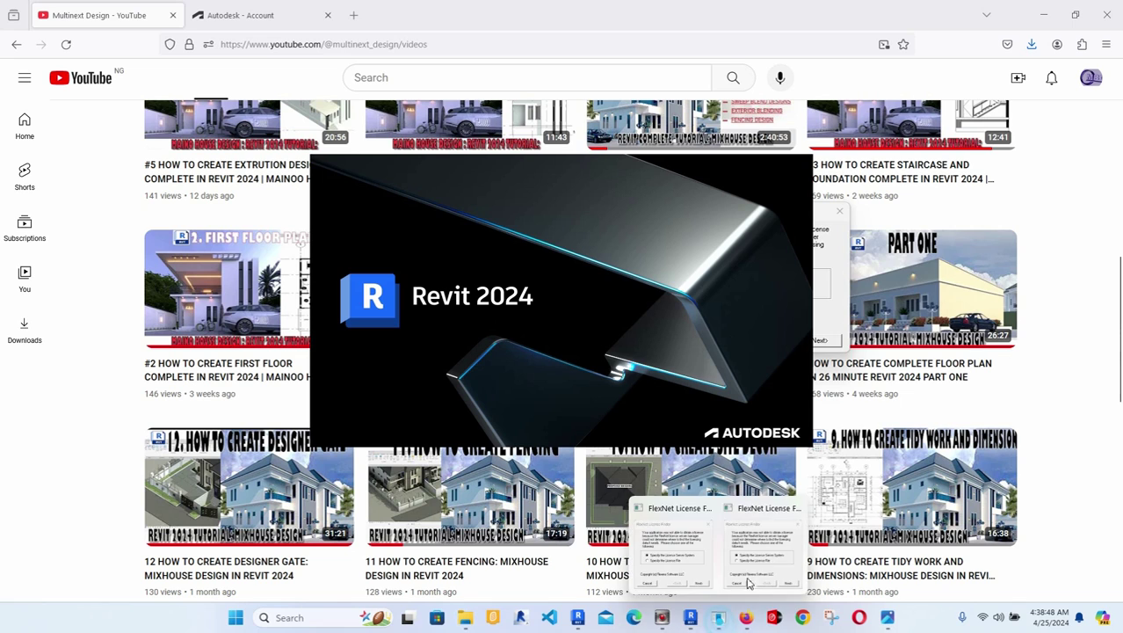
pyautogui.click(752, 539)
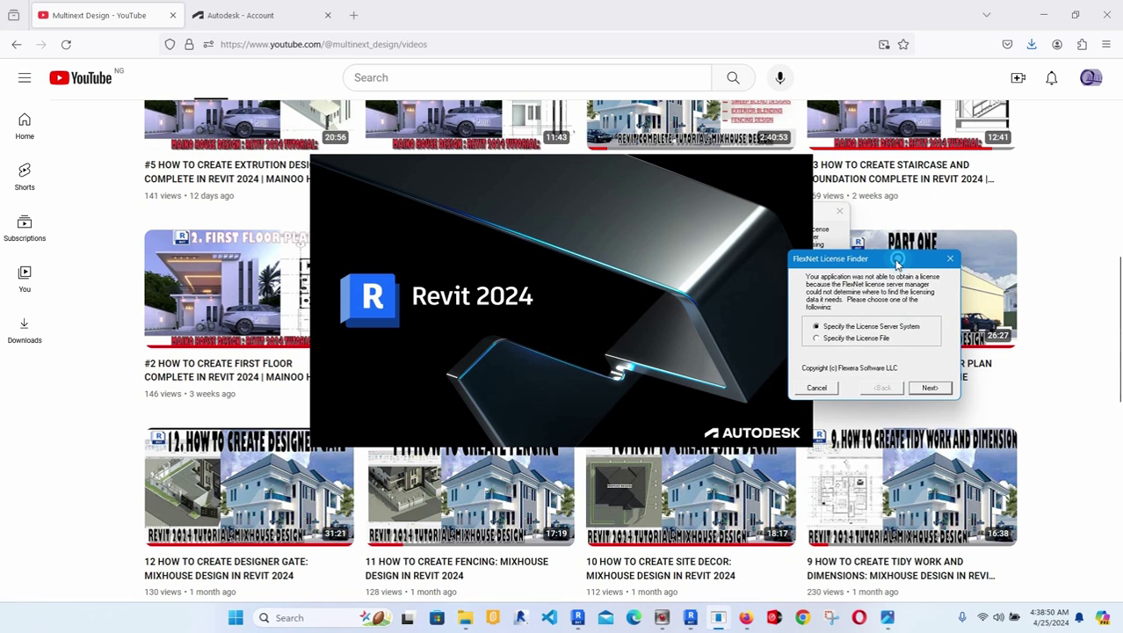
pyautogui.moveTo(907, 259); pyautogui.dragTo(803, 238)
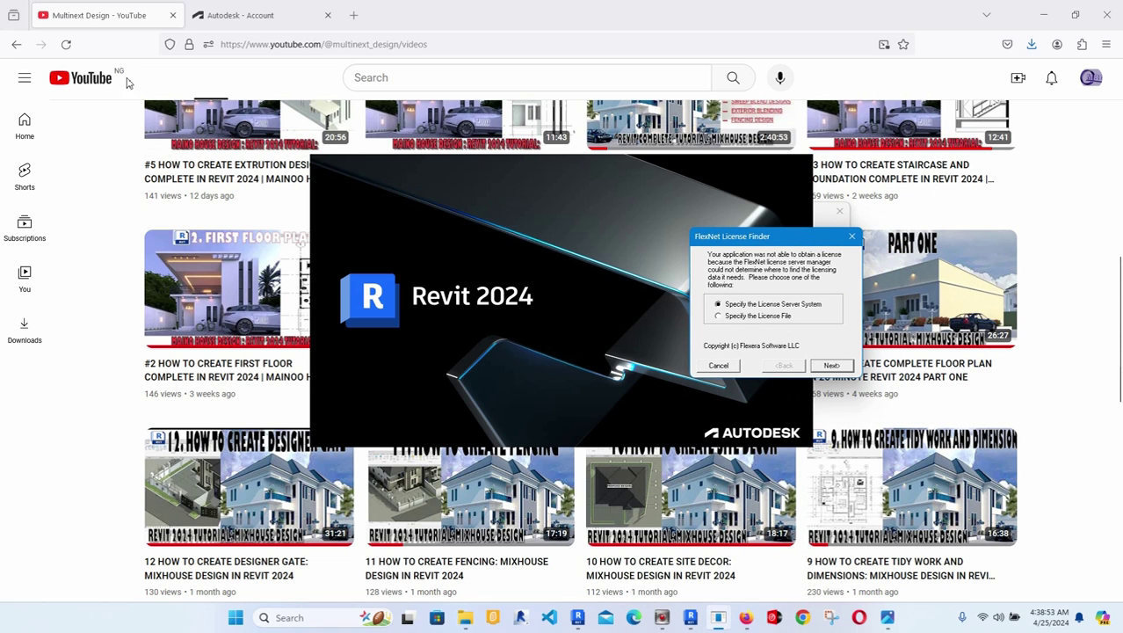
pyautogui.press('super+d')
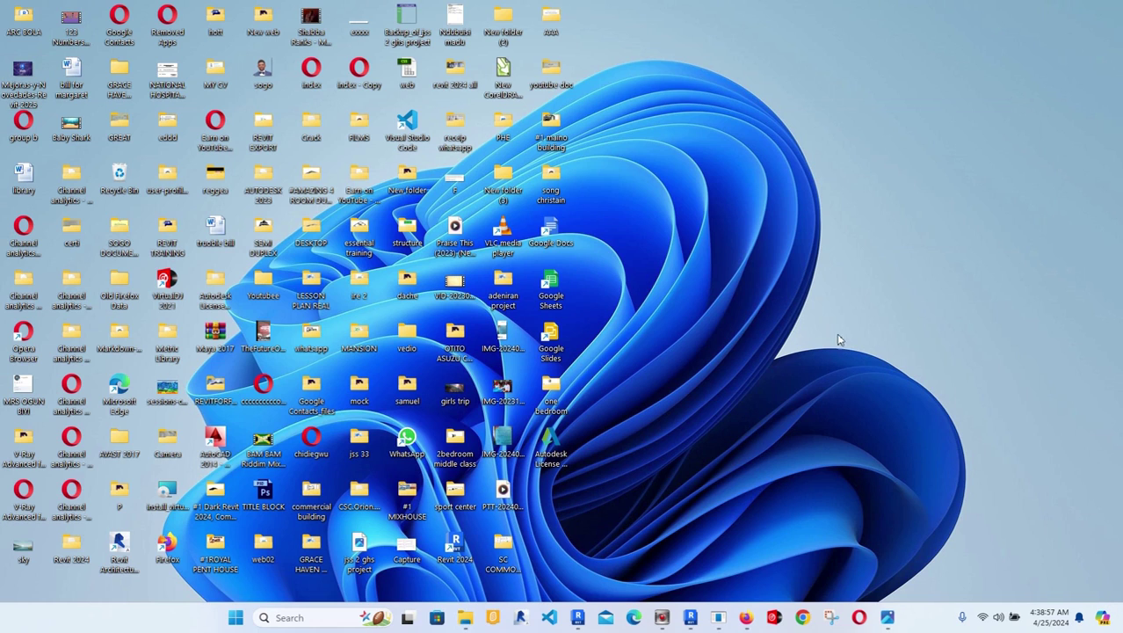
# Search Google for DOWNLOAD REVIT 2025 in a new Firefox tab and open the Autodesk forum result Revit 2025 Download
pyautogui.click(747, 620)
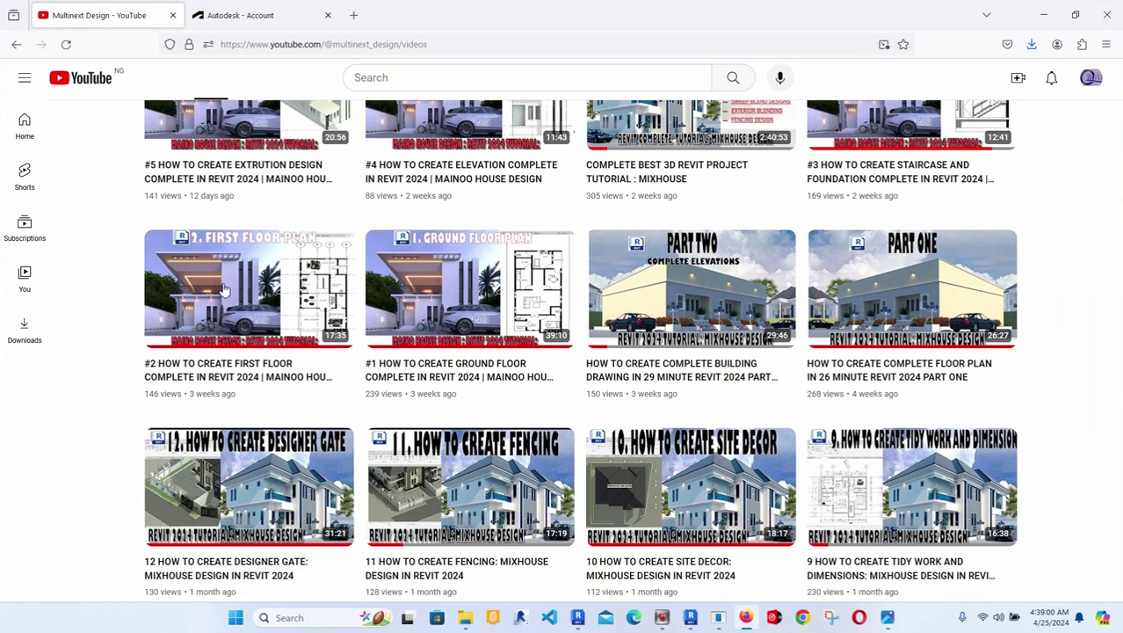
pyautogui.click(353, 16)
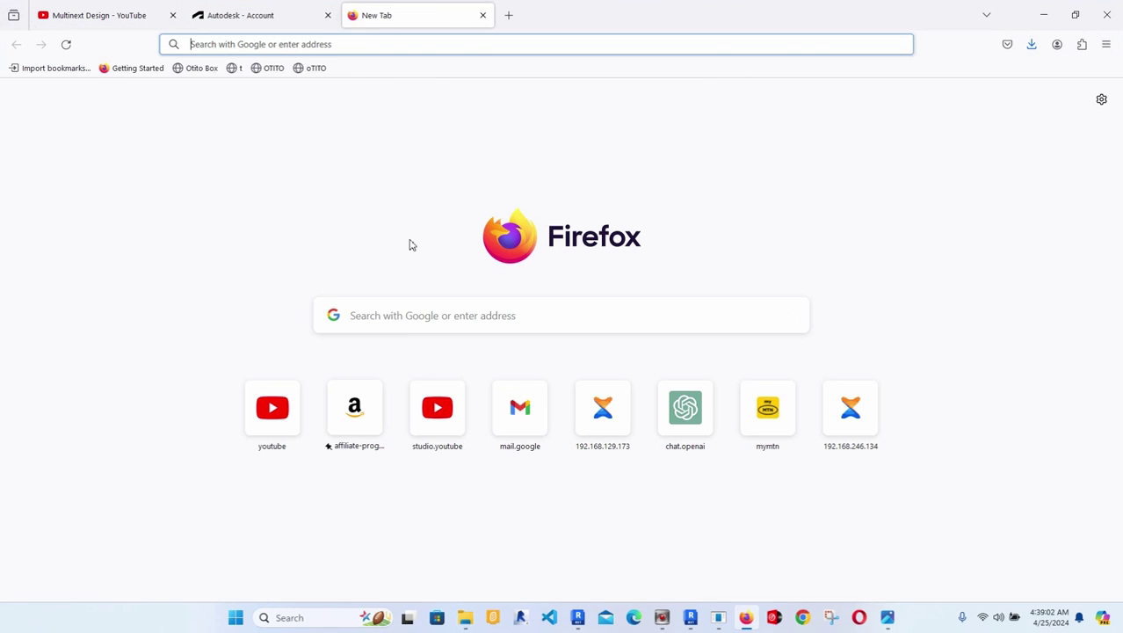
pyautogui.click(283, 43)
pyautogui.write('r')
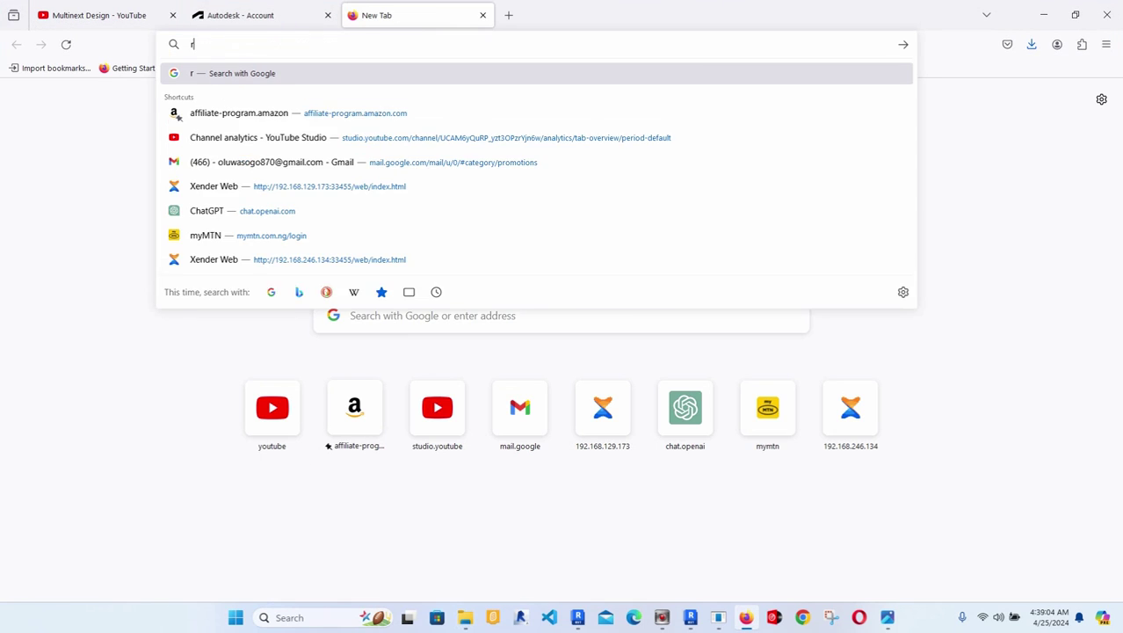
pyautogui.write('evi')
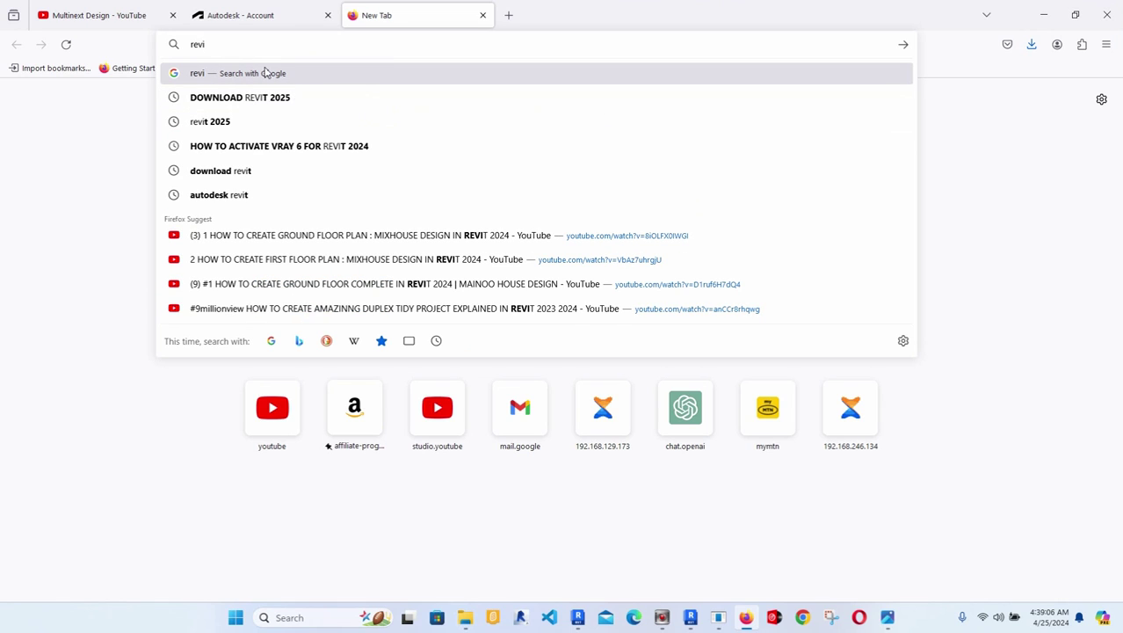
pyautogui.click(250, 99)
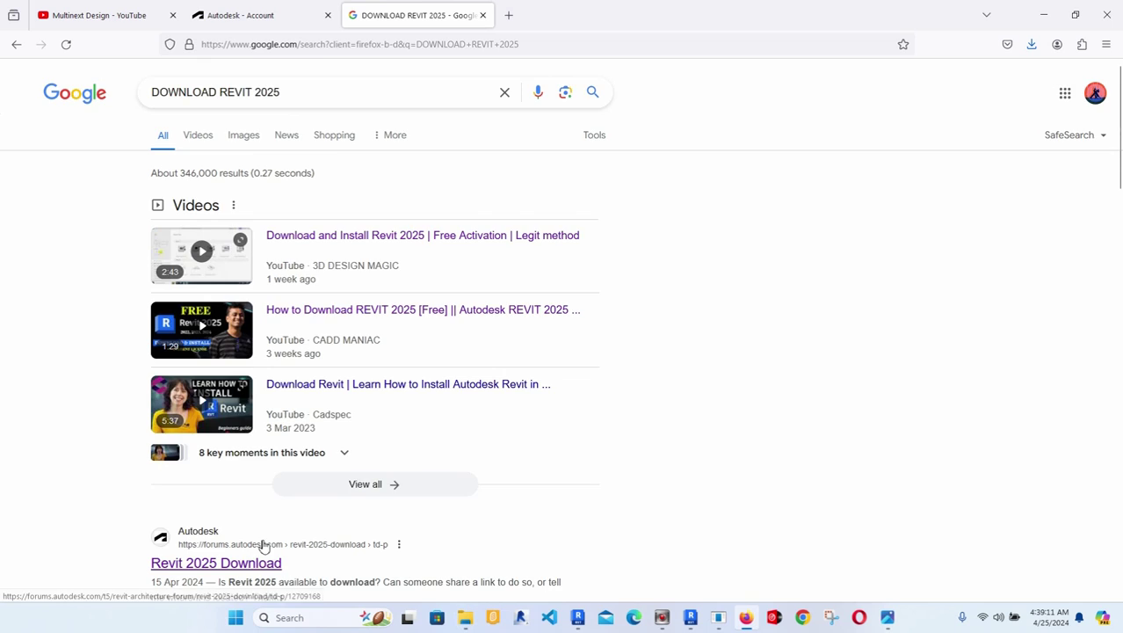
pyautogui.scroll(-2, 194, 439)
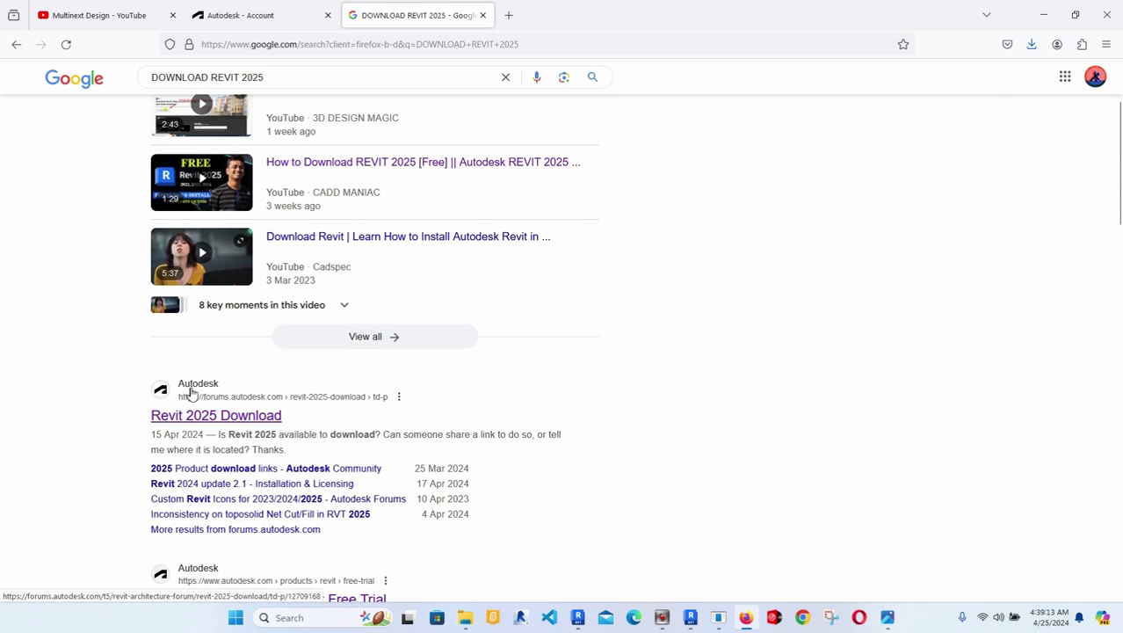
pyautogui.click(189, 395)
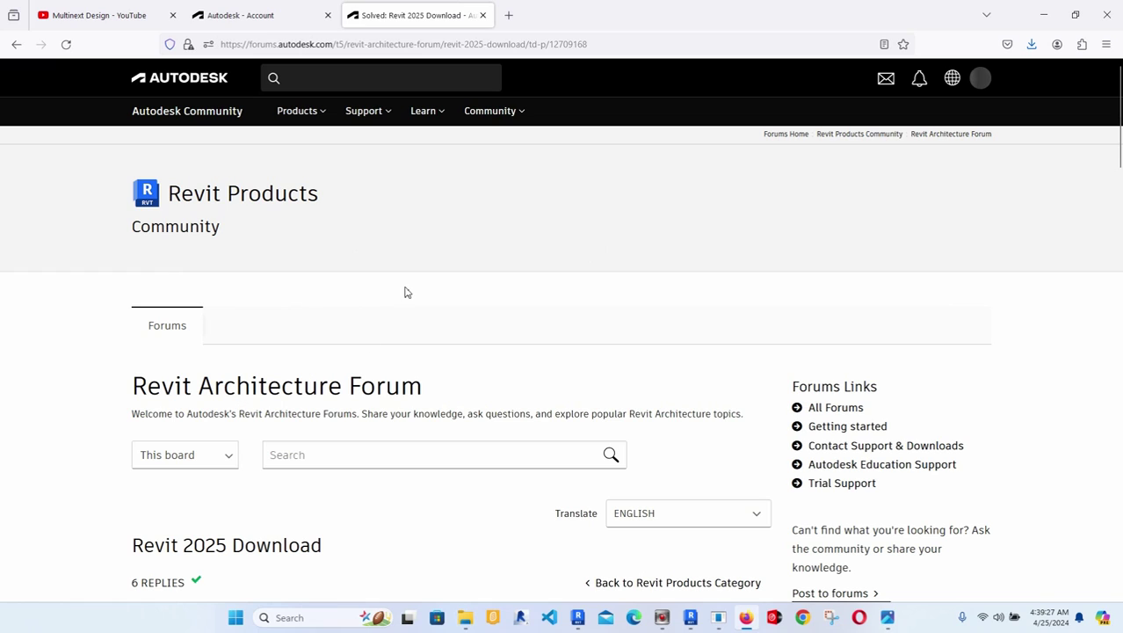
# Check the signed-in Autodesk profile on the forum, and review the install options and available updates on the account's Revit 2025 product page
pyautogui.click(975, 89)
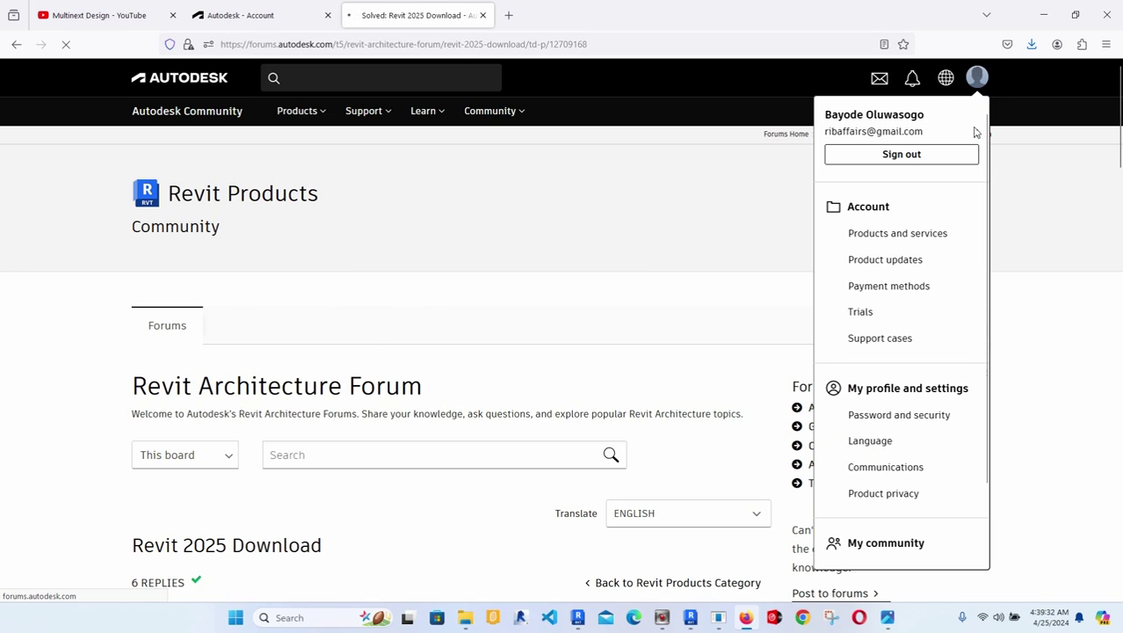
pyautogui.click(609, 248)
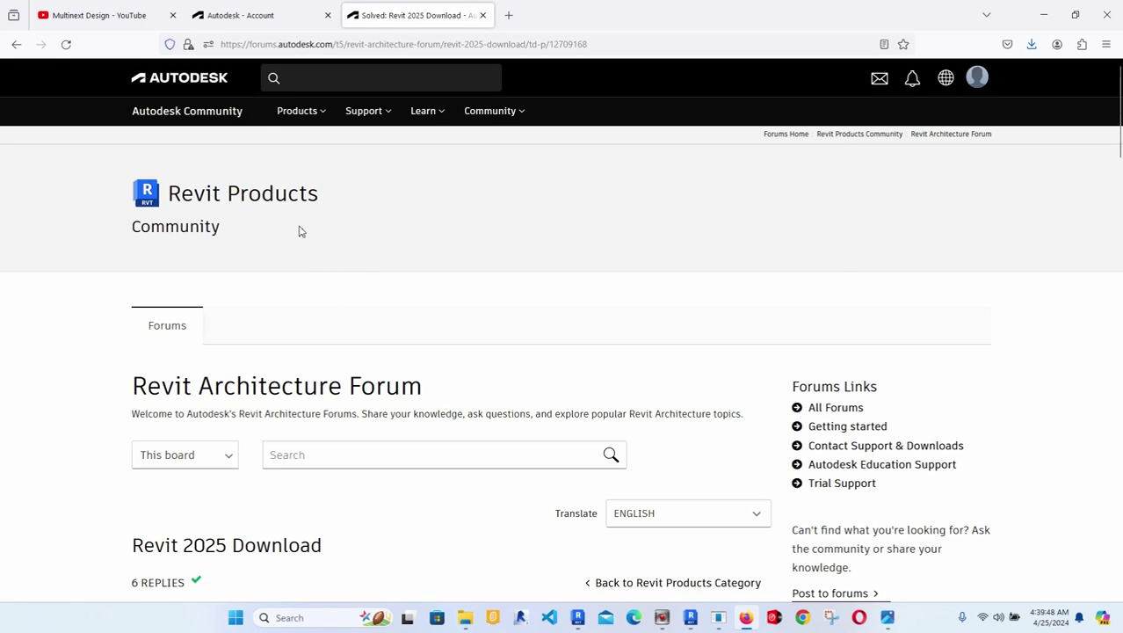
pyautogui.click(230, 15)
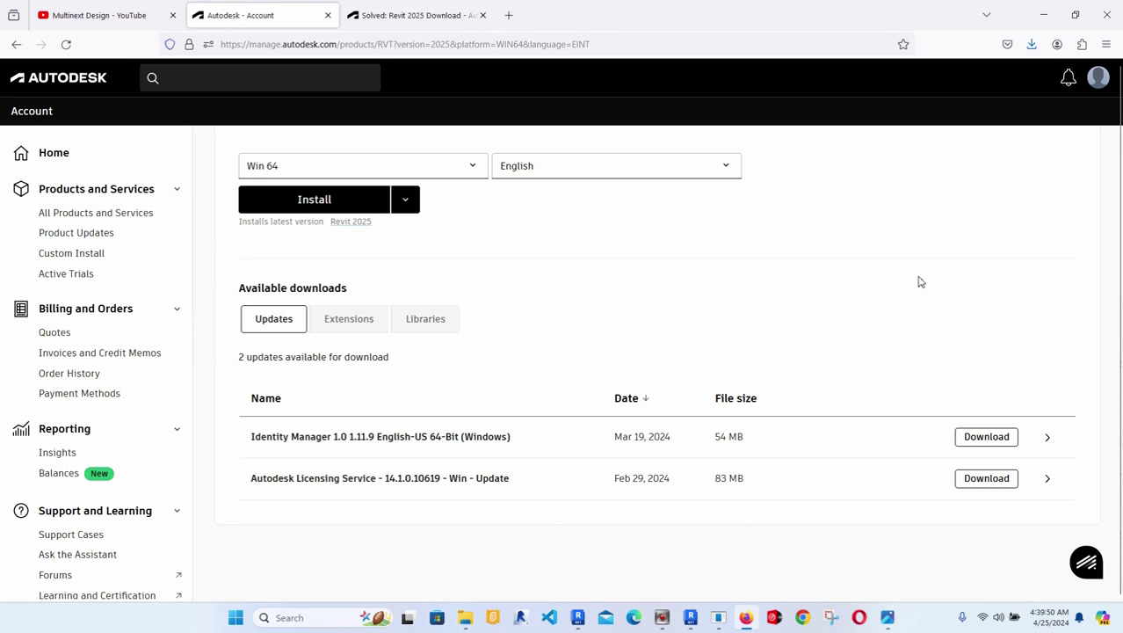
pyautogui.scroll(3, 921, 281)
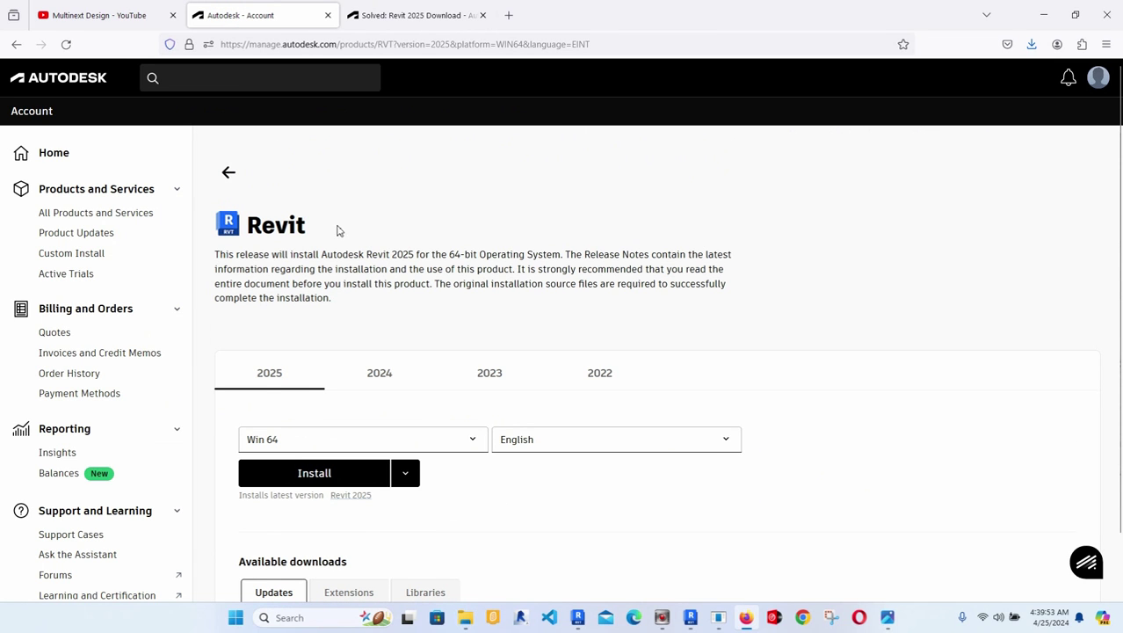
pyautogui.scroll(-3, 819, 304)
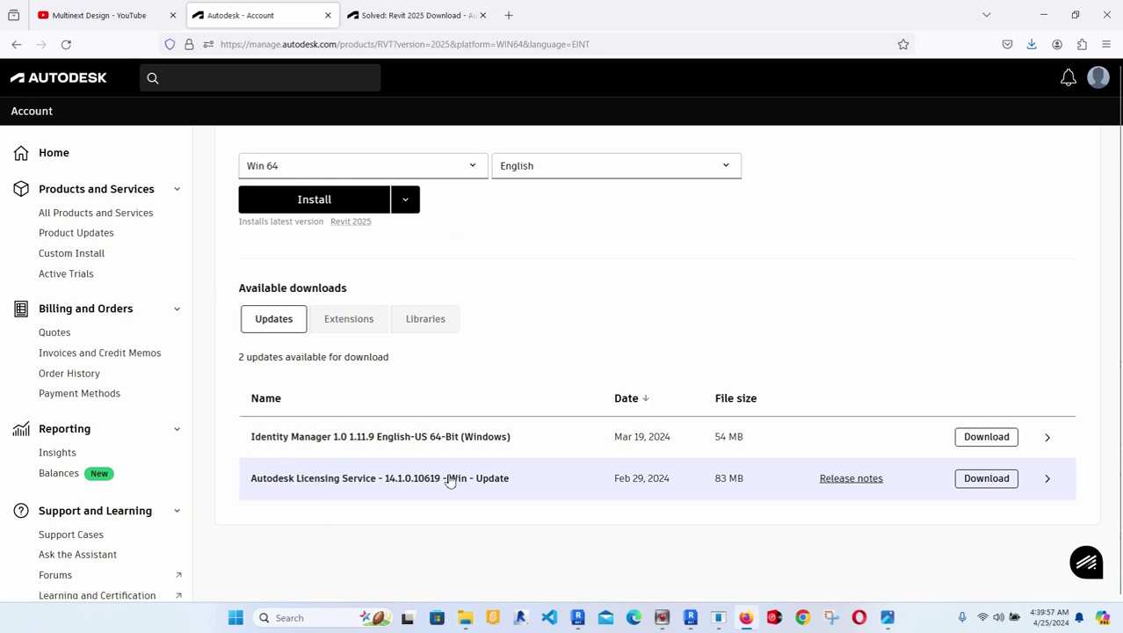
pyautogui.scroll(3, 562, 378)
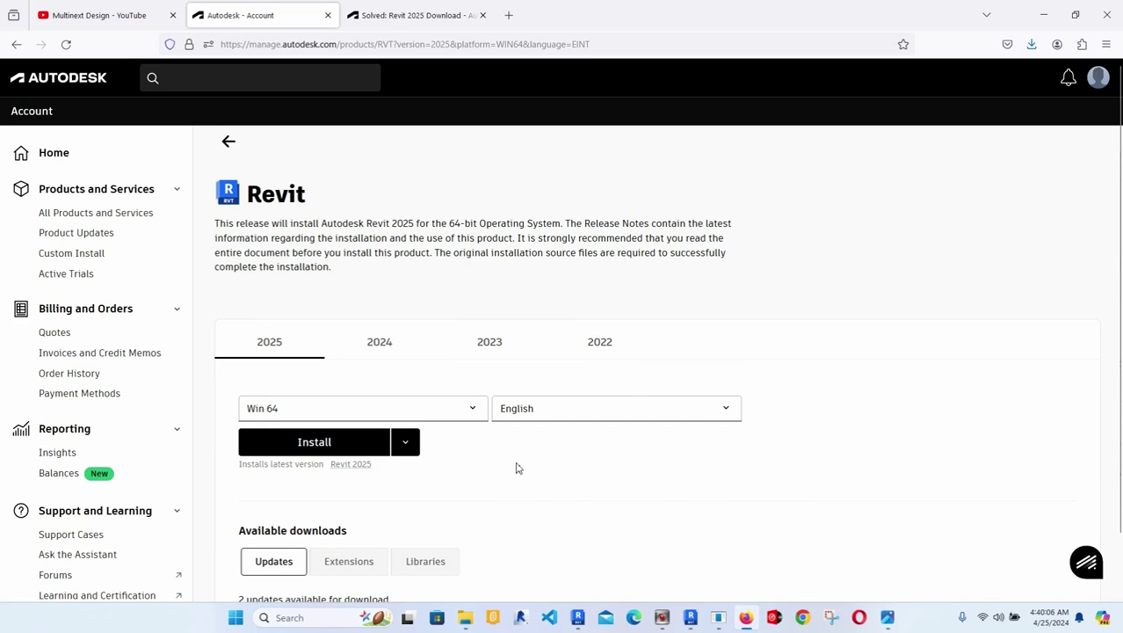
pyautogui.scroll(-1, 544, 455)
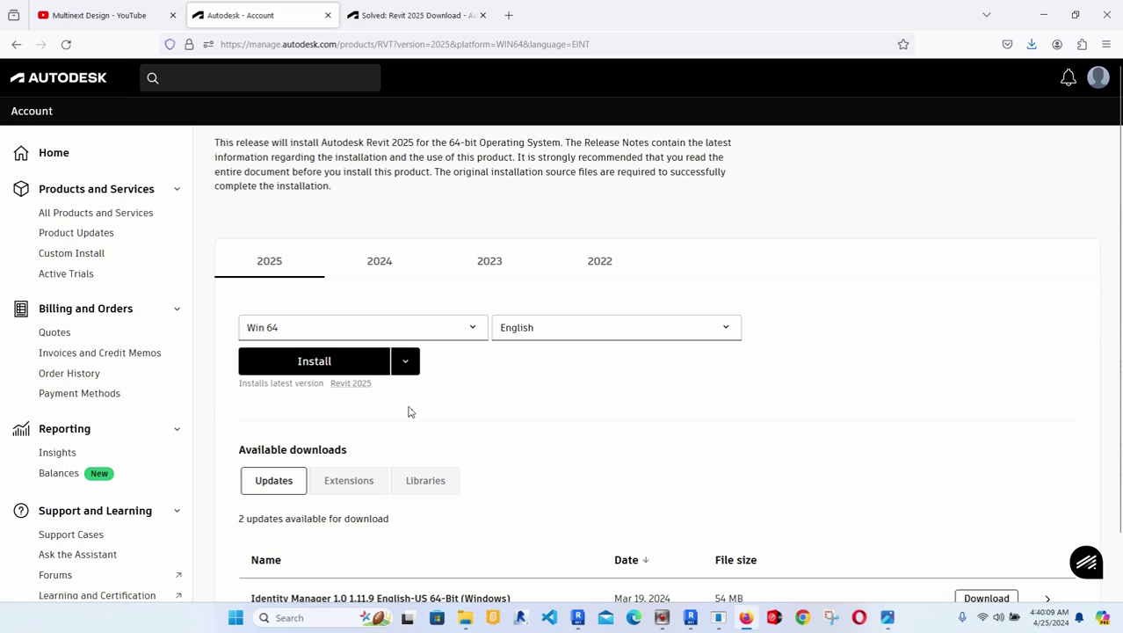
pyautogui.scroll(-2, 523, 435)
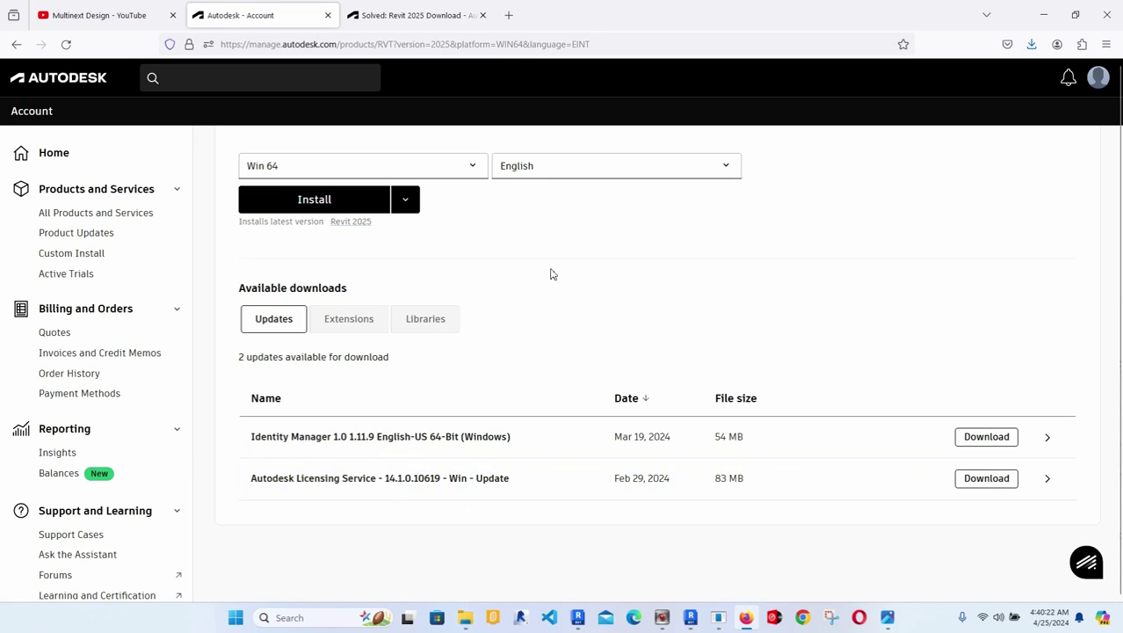
# Download the Autodesk Licensing Service 14.1.0.10619 Windows update and view the installers in the Downloads folder
pyautogui.click(1006, 477)
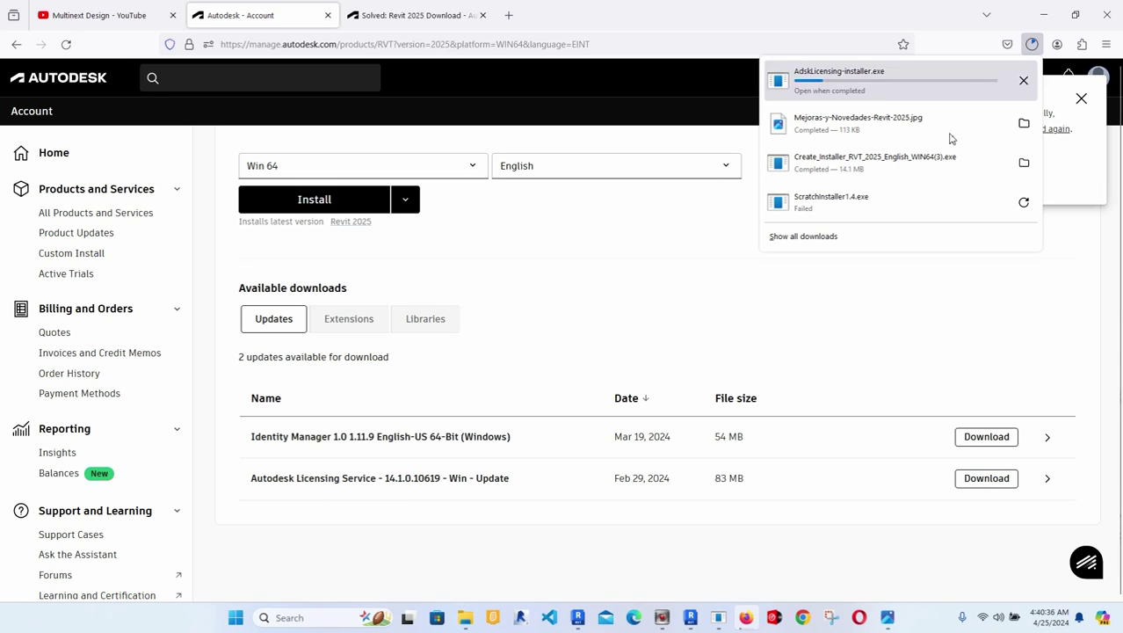
pyautogui.click(465, 618)
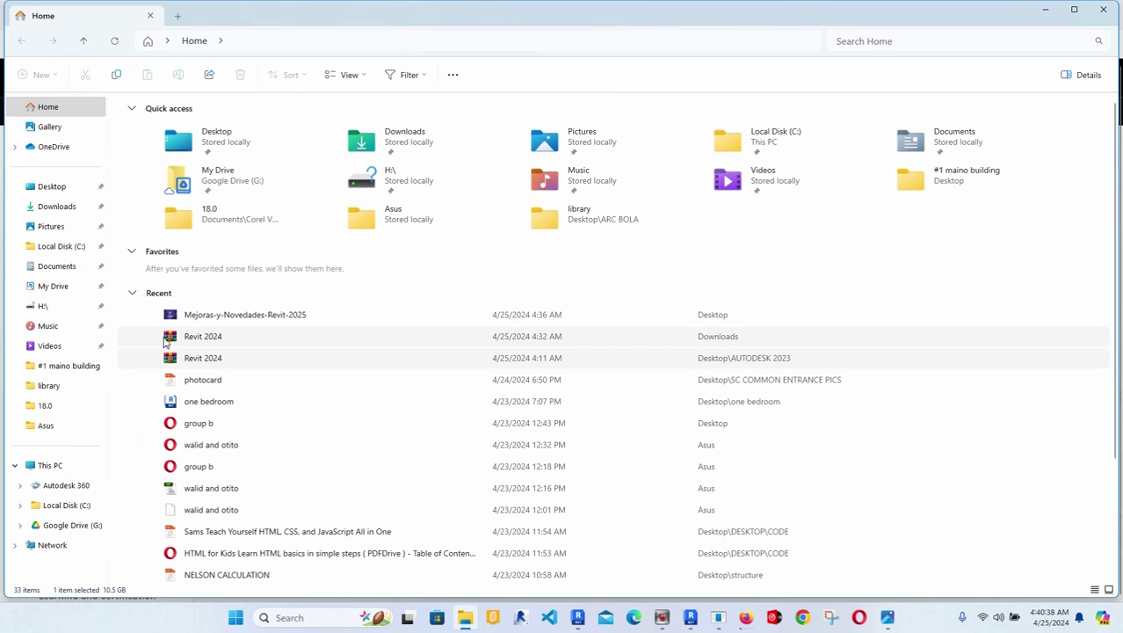
pyautogui.click(58, 205)
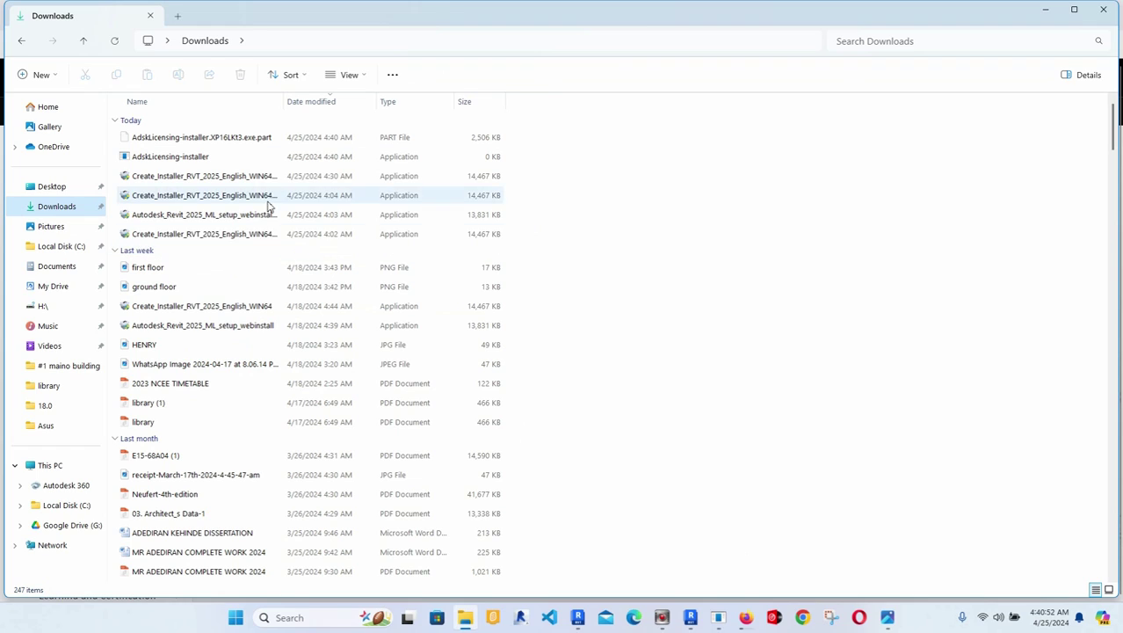
pyautogui.click(747, 333)
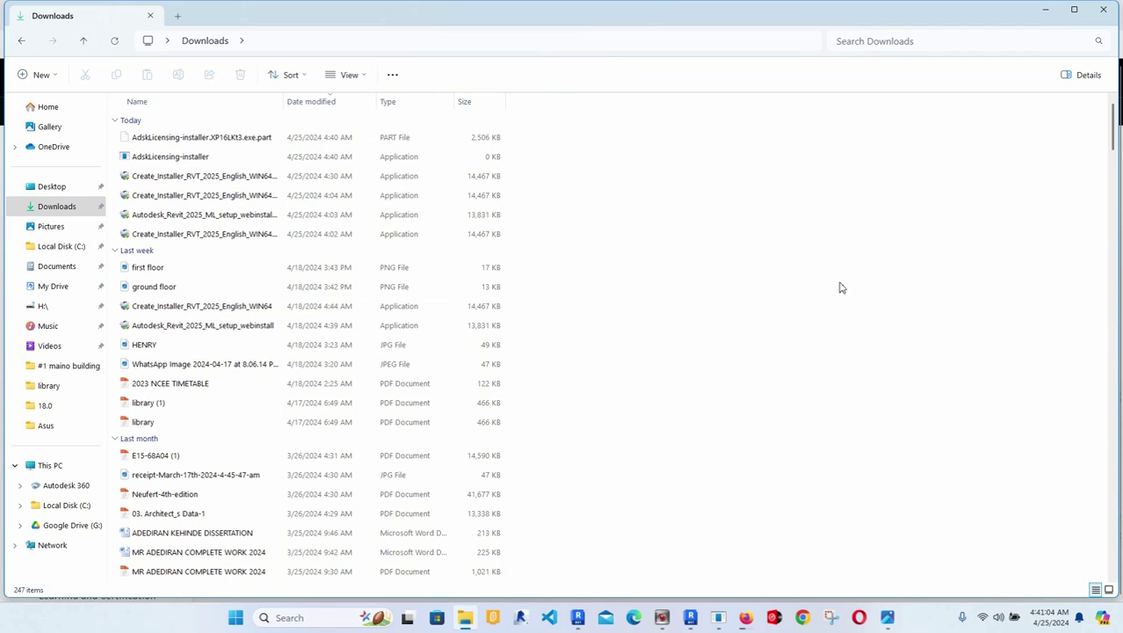
# Try to license Revit 2023 by specifying a license file in its FlexNet License Finder, and dismiss the dialogs so it closes
pyautogui.click(577, 618)
pyautogui.moveTo(723, 618)
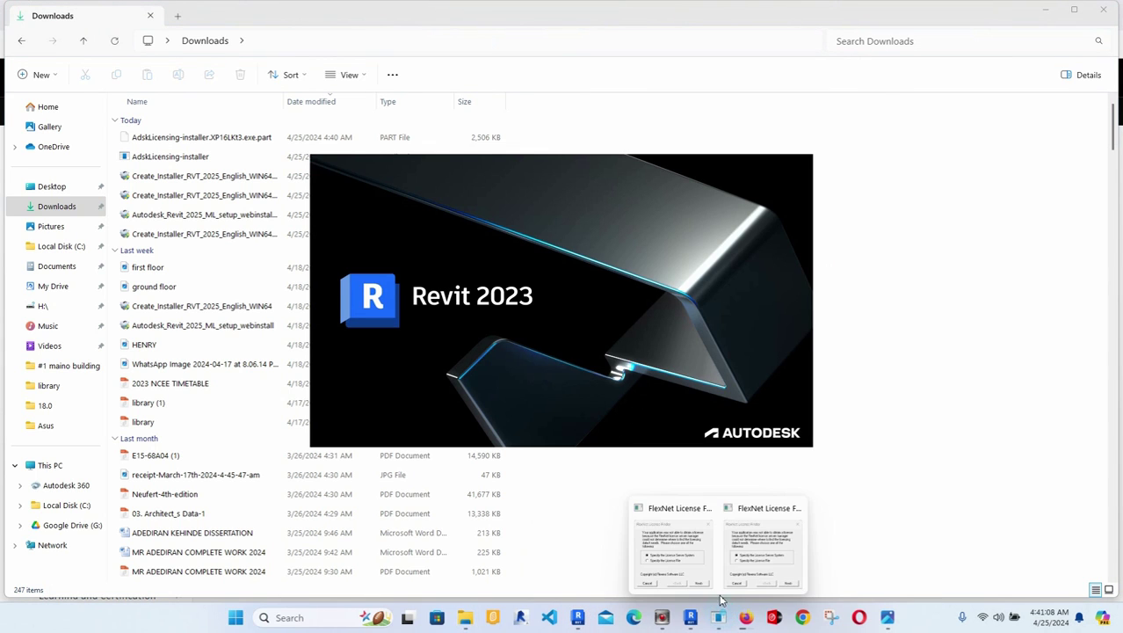
pyautogui.click(713, 555)
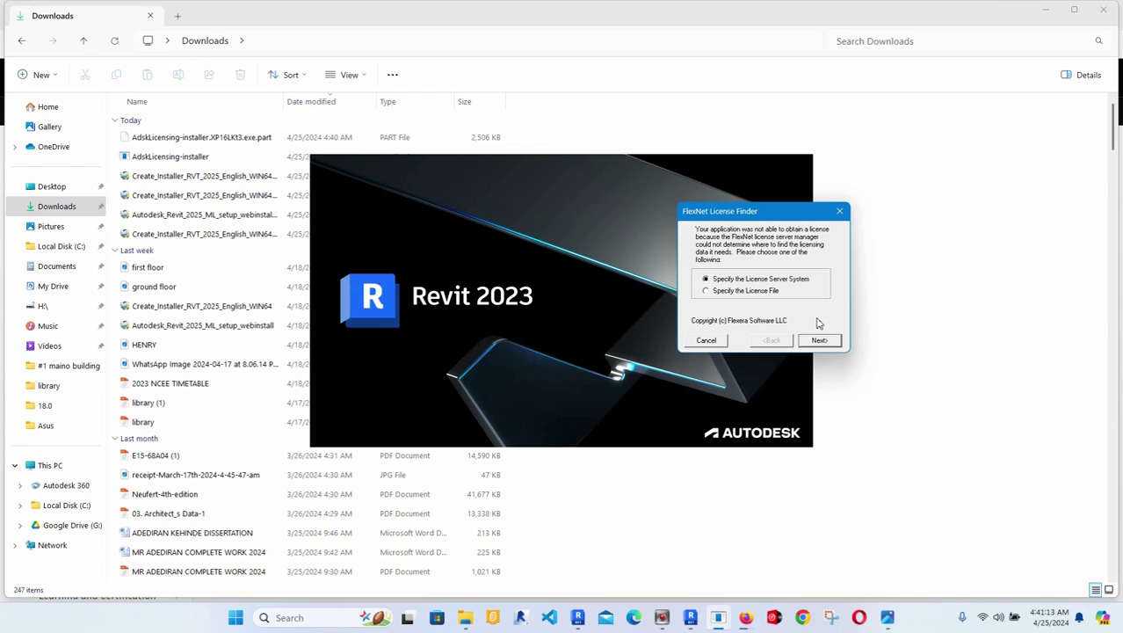
pyautogui.click(707, 291)
pyautogui.click(817, 342)
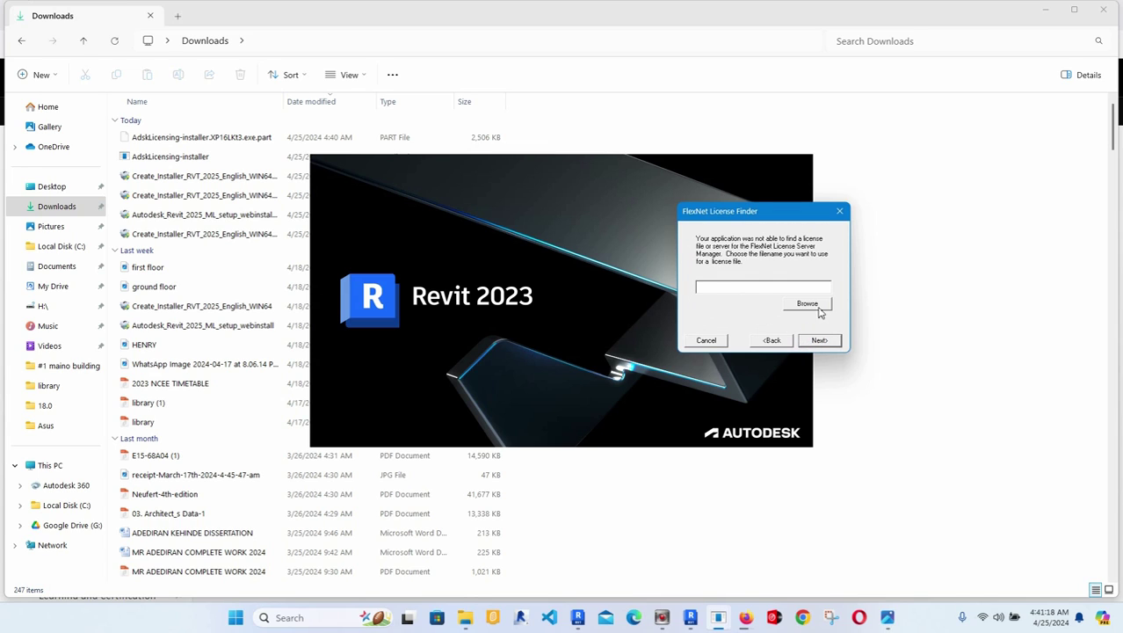
pyautogui.click(755, 288)
pyautogui.click(828, 343)
pyautogui.click(822, 341)
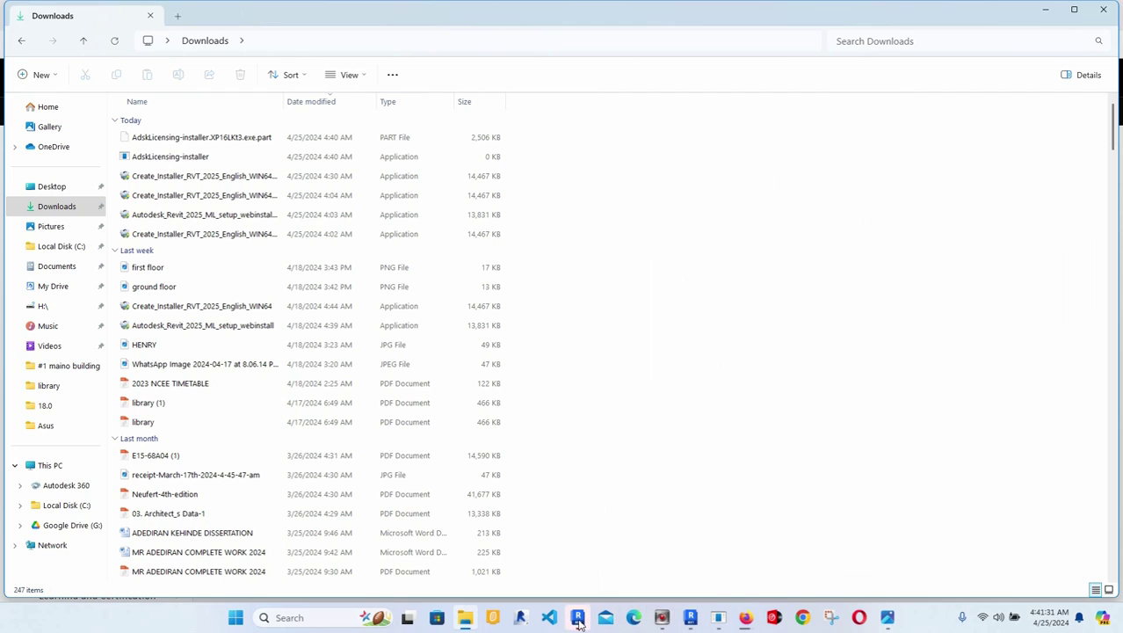
pyautogui.click(605, 550)
pyautogui.moveTo(577, 626)
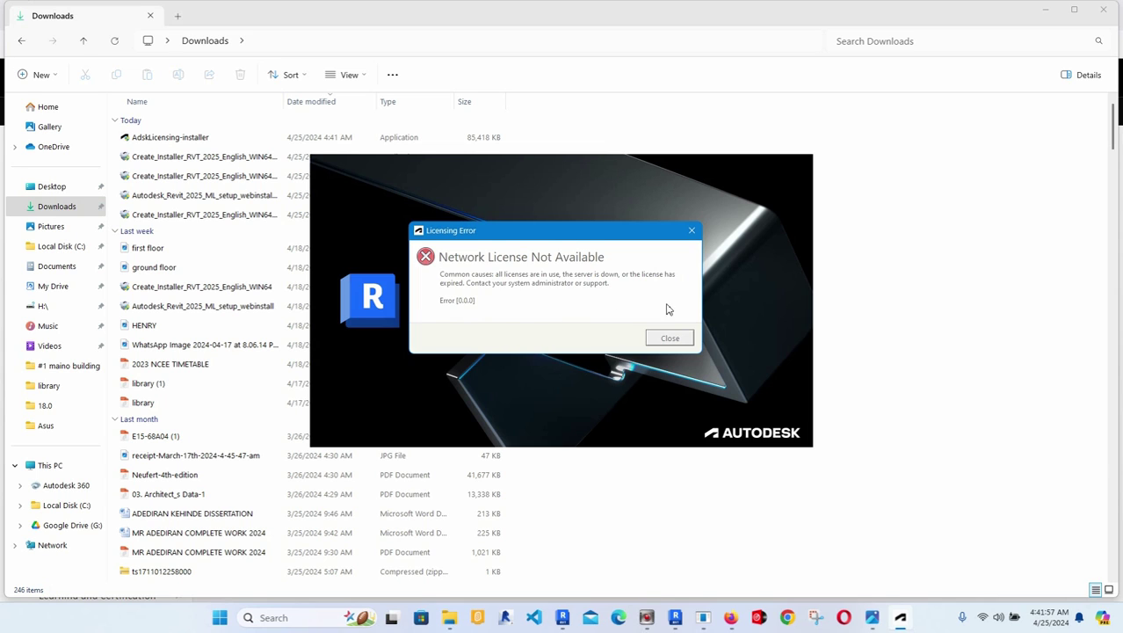
pyautogui.click(692, 230)
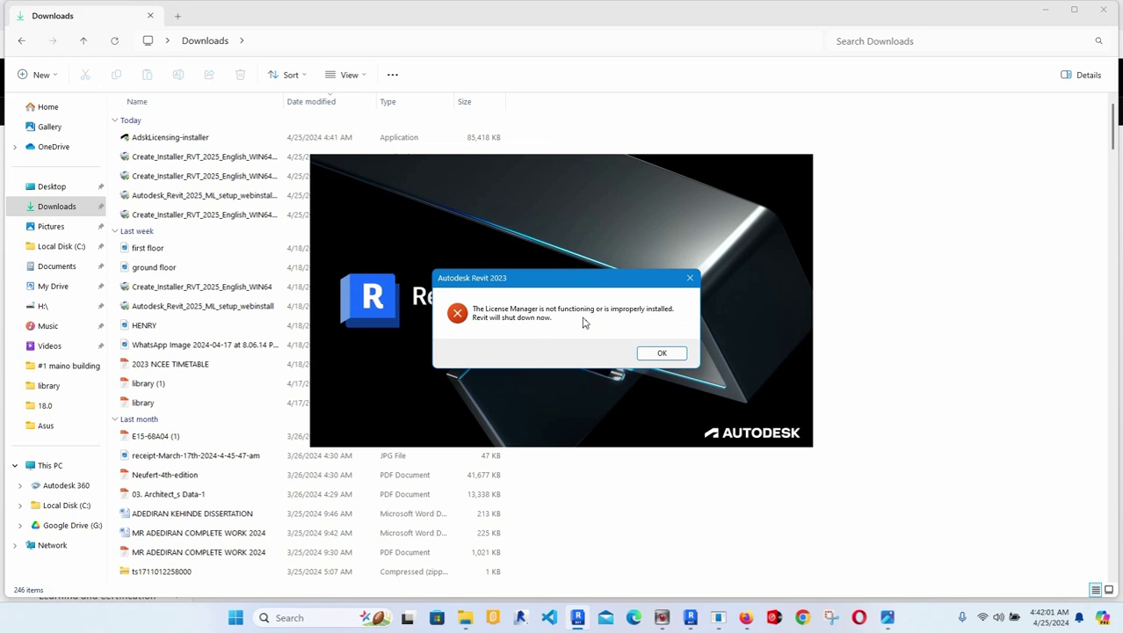
pyautogui.click(658, 353)
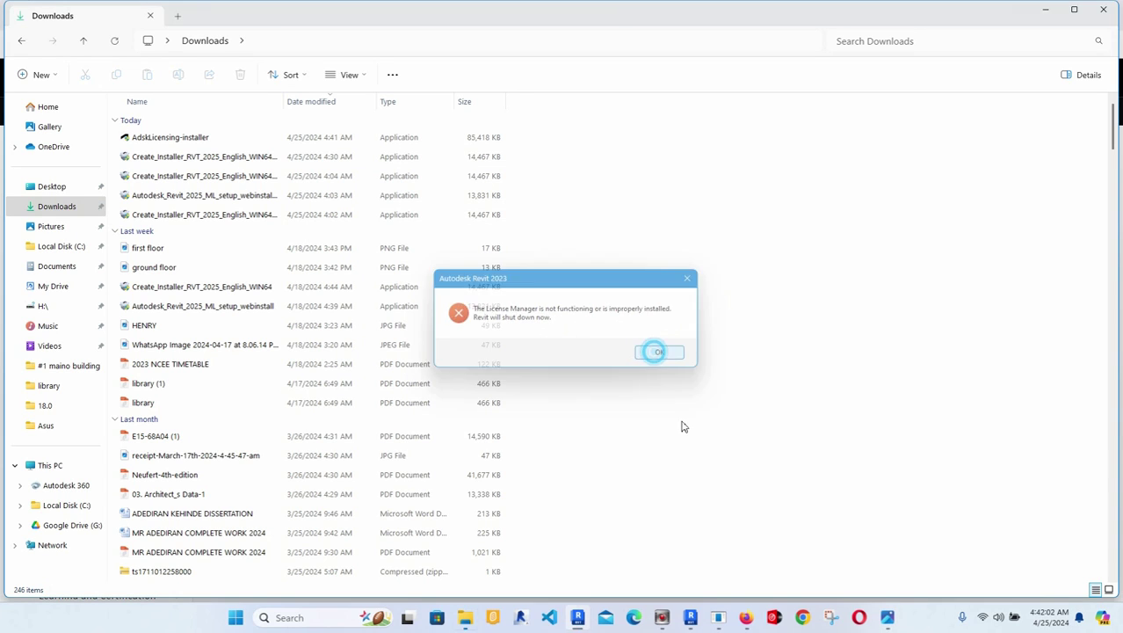
# Try to license Revit 2024 by specifying a license file in its FlexNet License Finder, and dismiss its dialogs and the web page's download notice
pyautogui.click(746, 618)
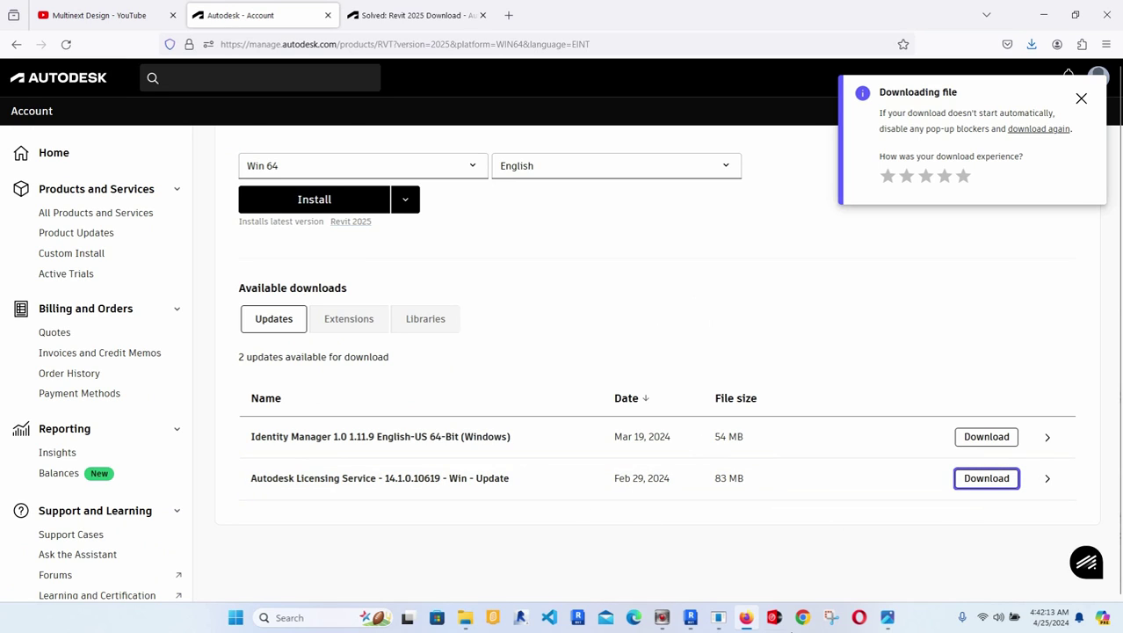
pyautogui.click(692, 619)
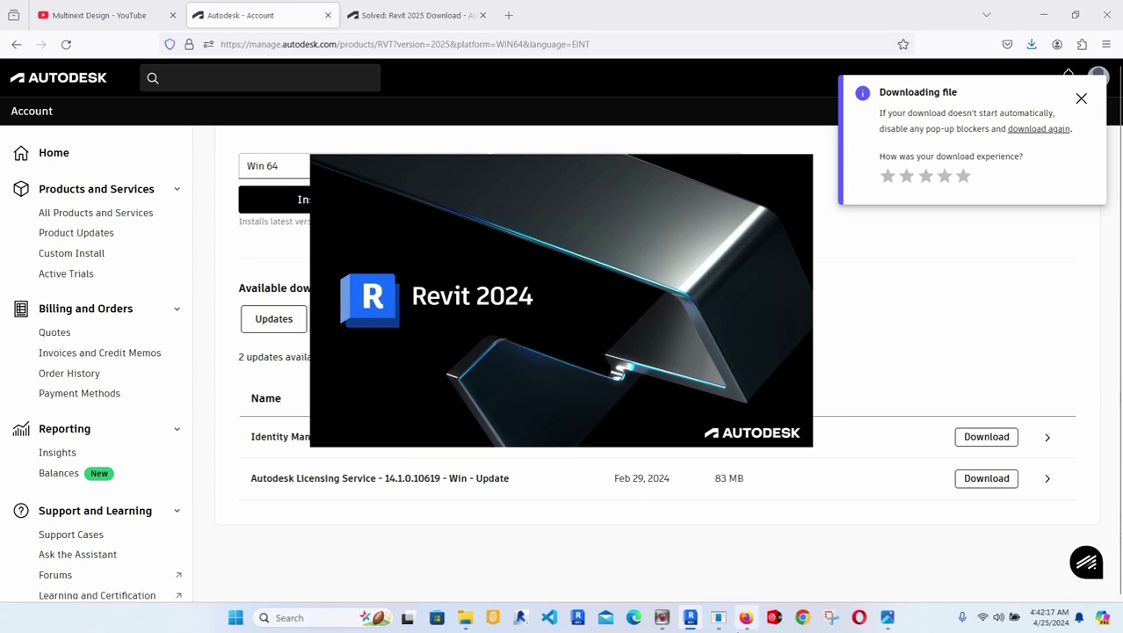
pyautogui.click(721, 315)
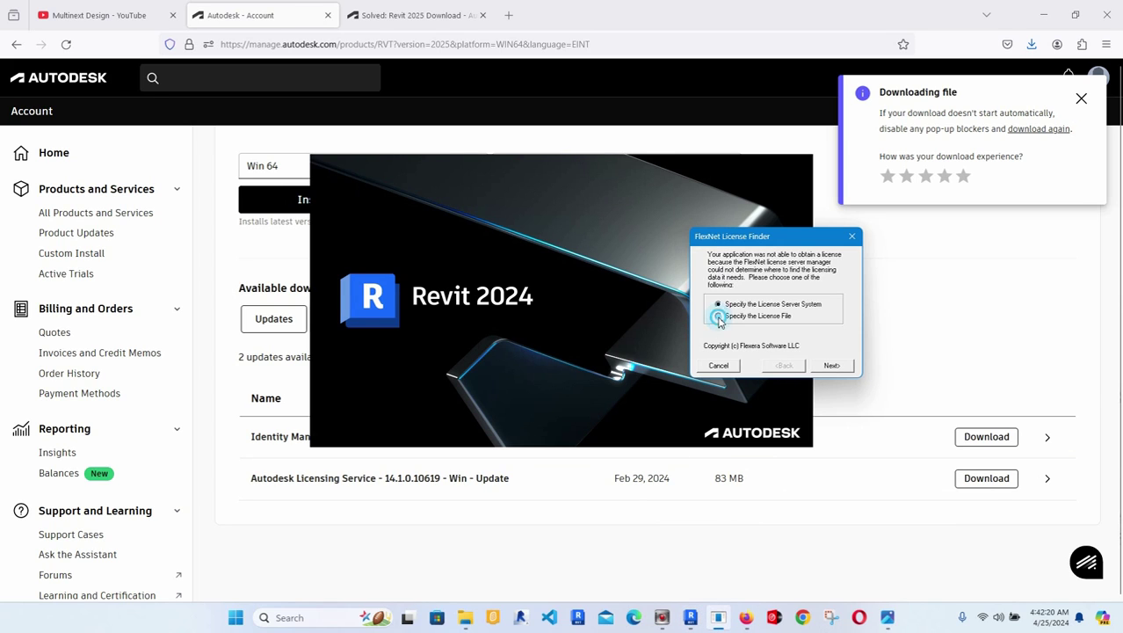
pyautogui.click(832, 367)
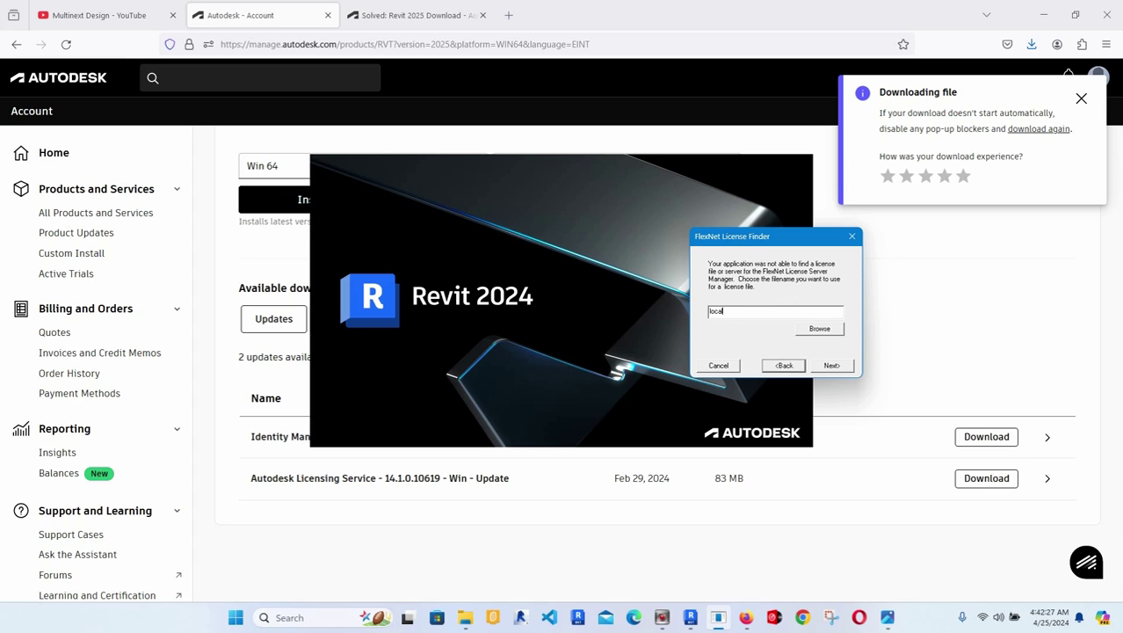
pyautogui.click(832, 364)
pyautogui.click(835, 367)
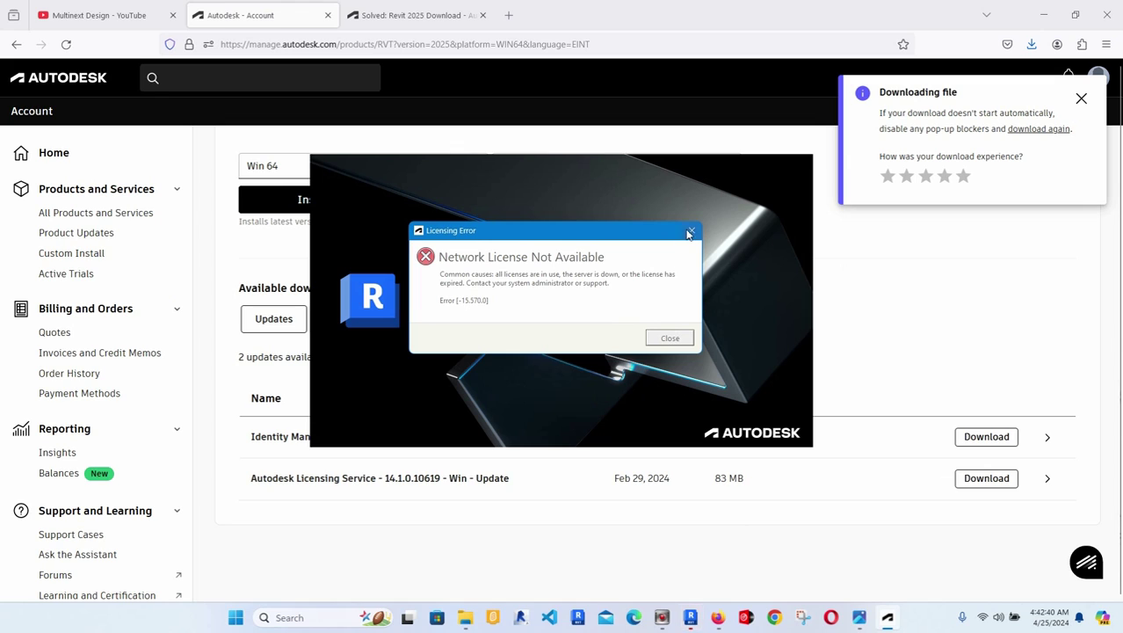
pyautogui.click(665, 342)
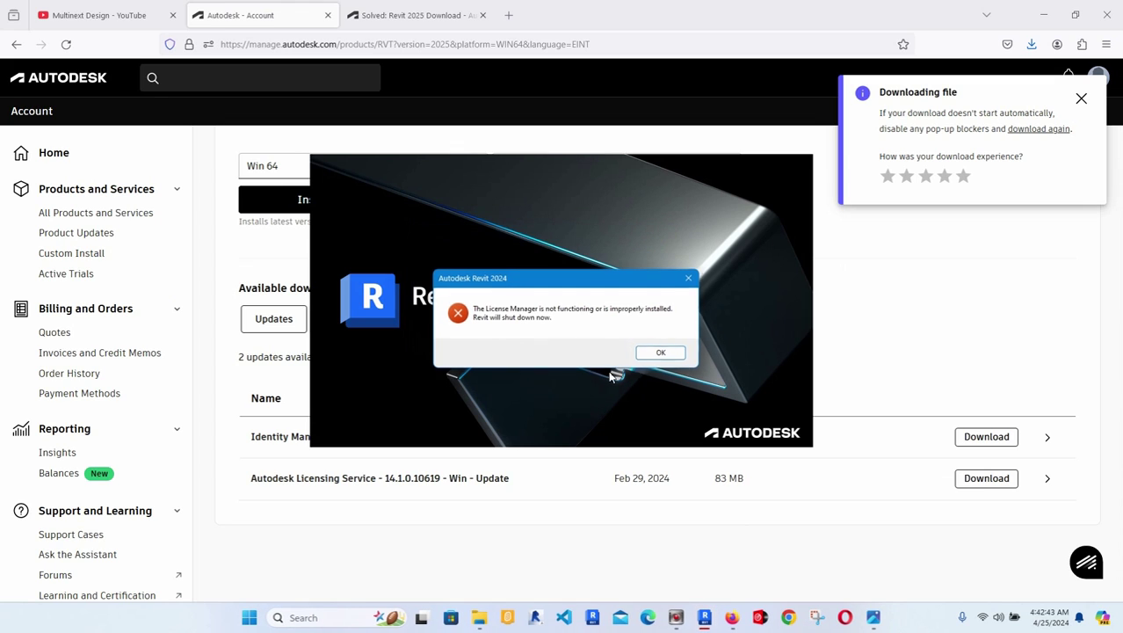
pyautogui.click(656, 353)
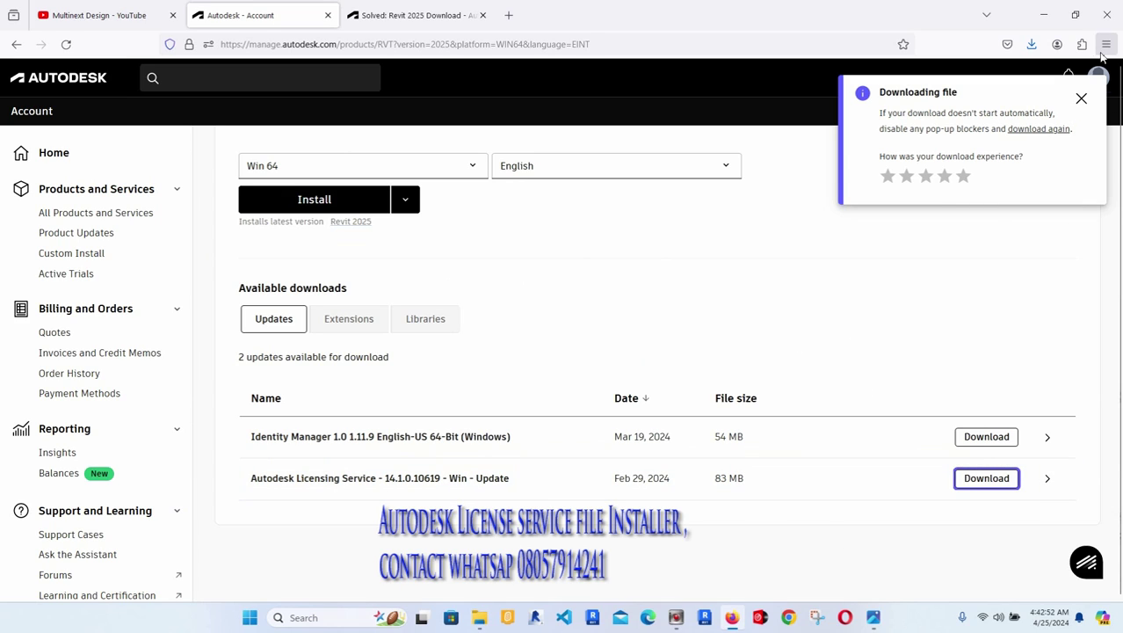
pyautogui.click(1081, 99)
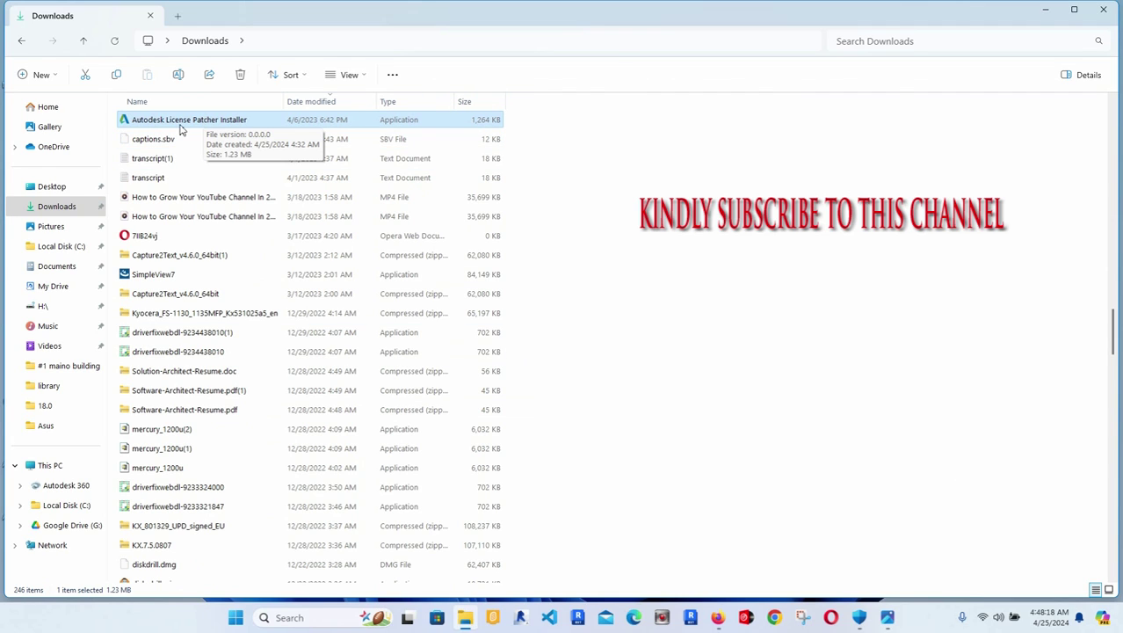
# Copy the Autodesk License Patcher Installer from the Downloads folder and paste it onto the desktop
pyautogui.rightClick(555, 205)
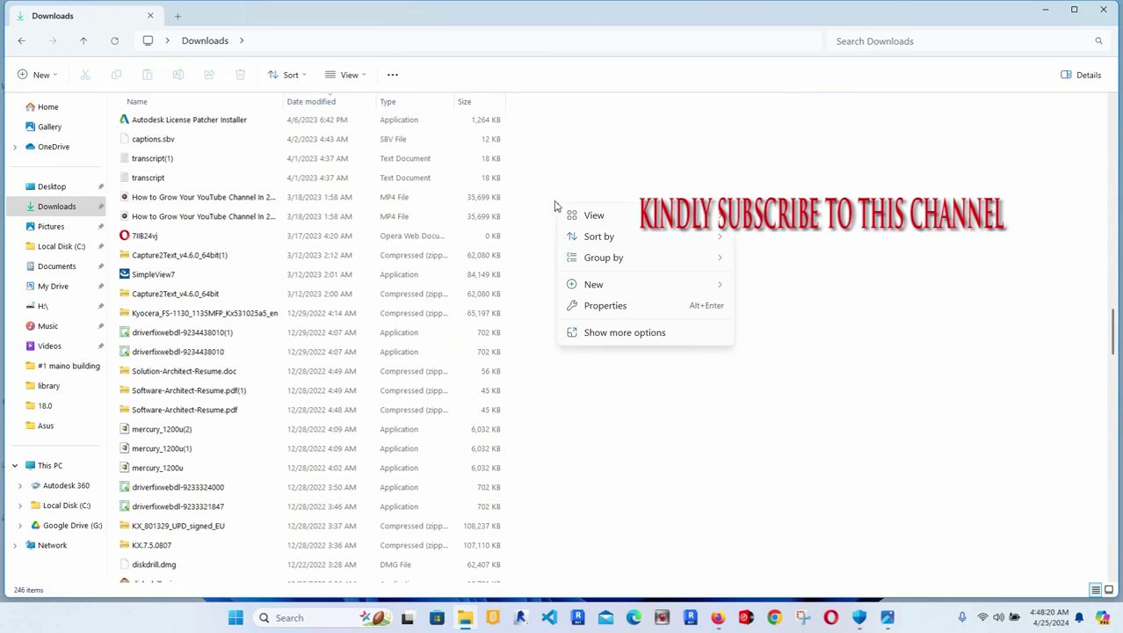
pyautogui.rightClick(180, 125)
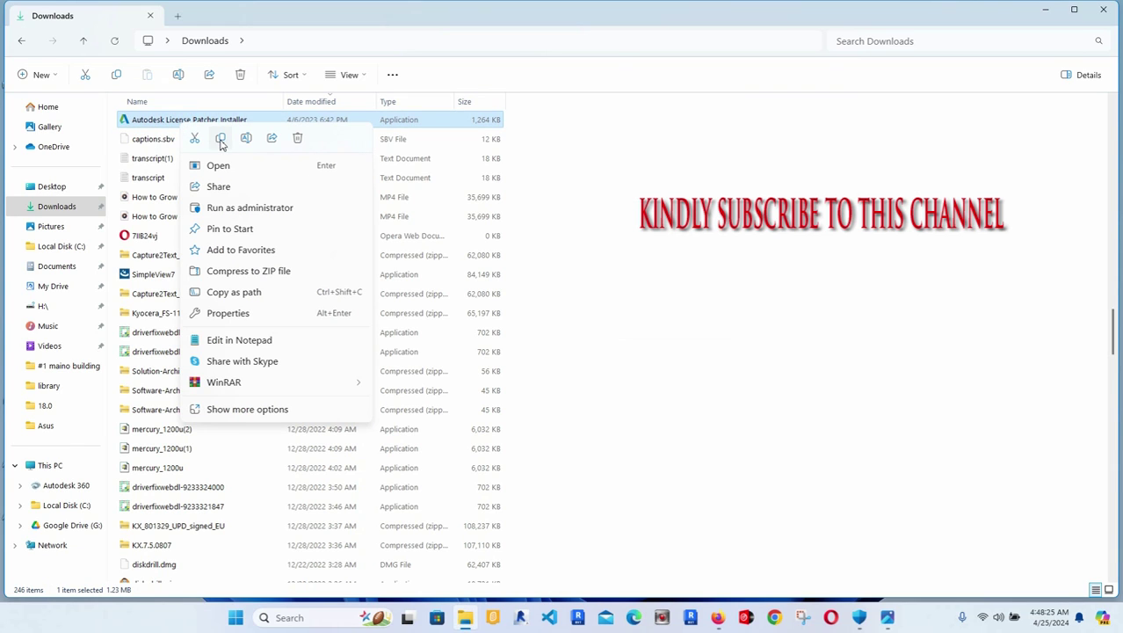
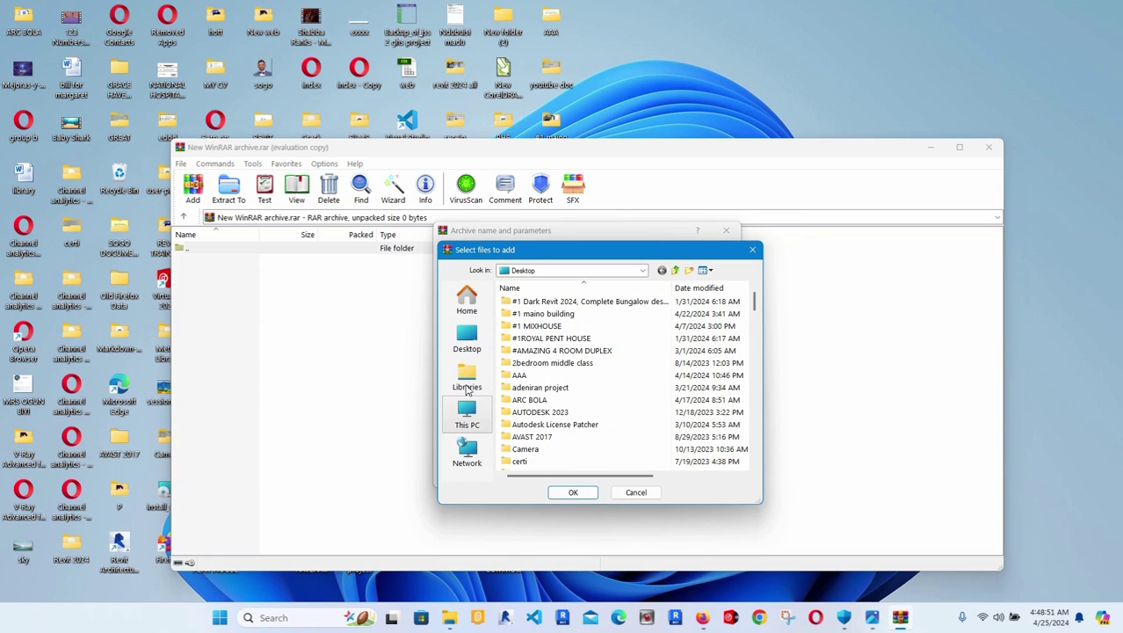
pyautogui.click(802, 152)
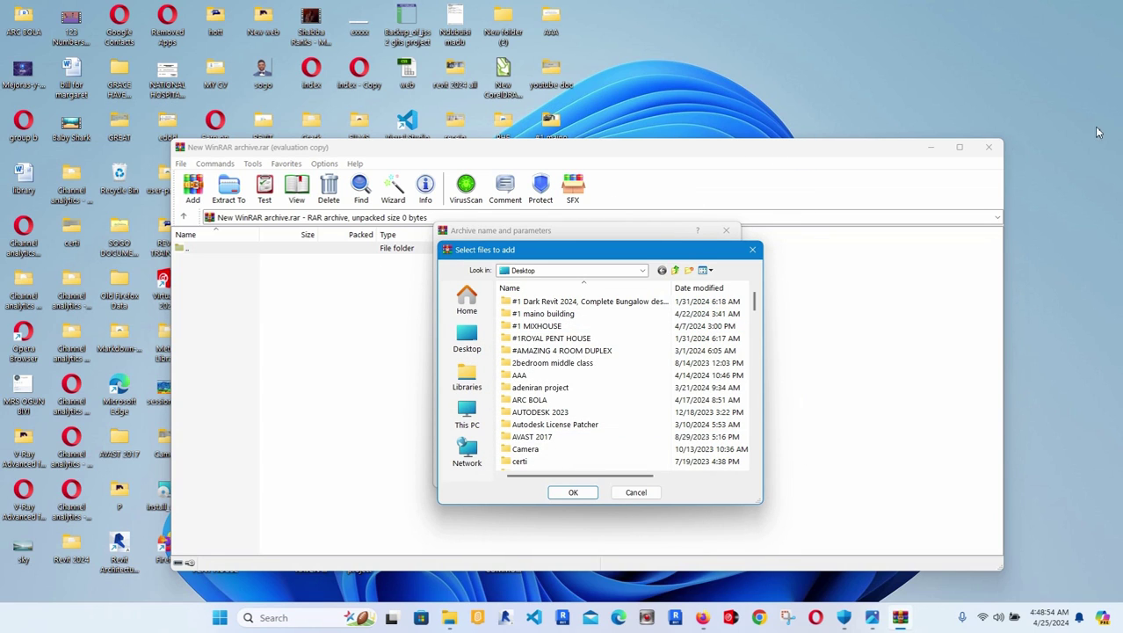
pyautogui.click(1121, 628)
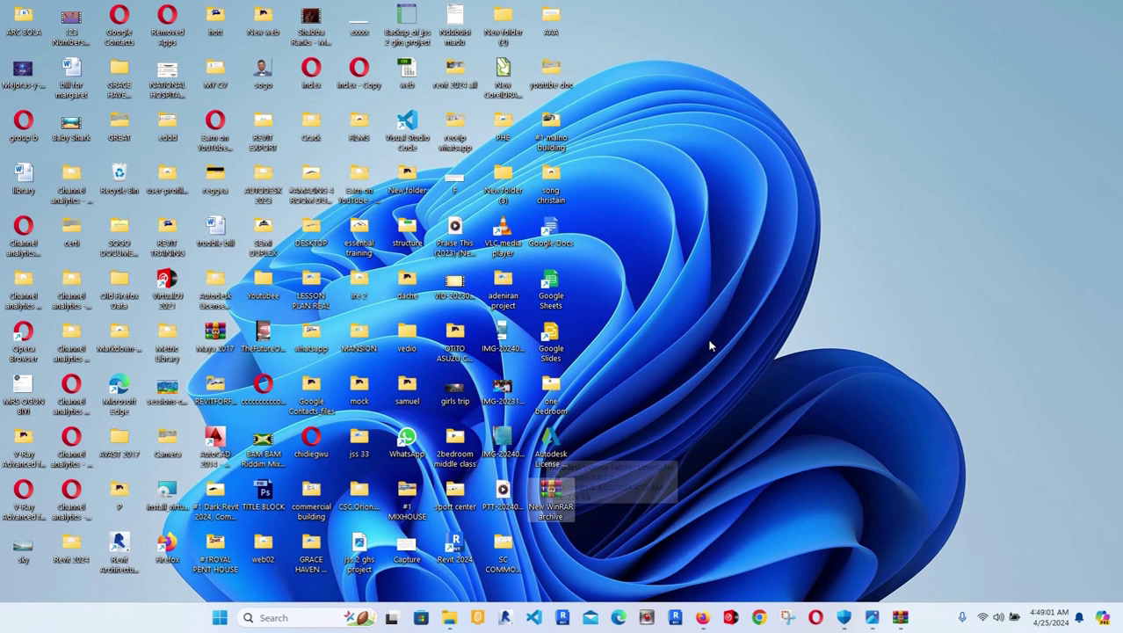
pyautogui.press('super+d')
pyautogui.rightClick(714, 104)
pyautogui.click(939, 42)
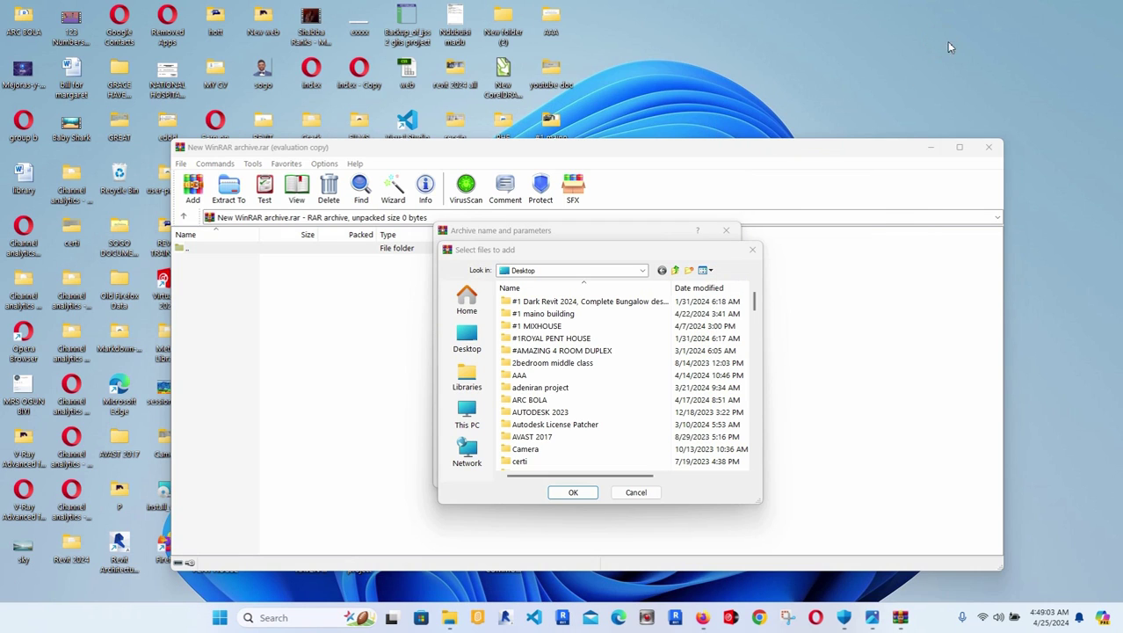
pyautogui.rightClick(943, 41)
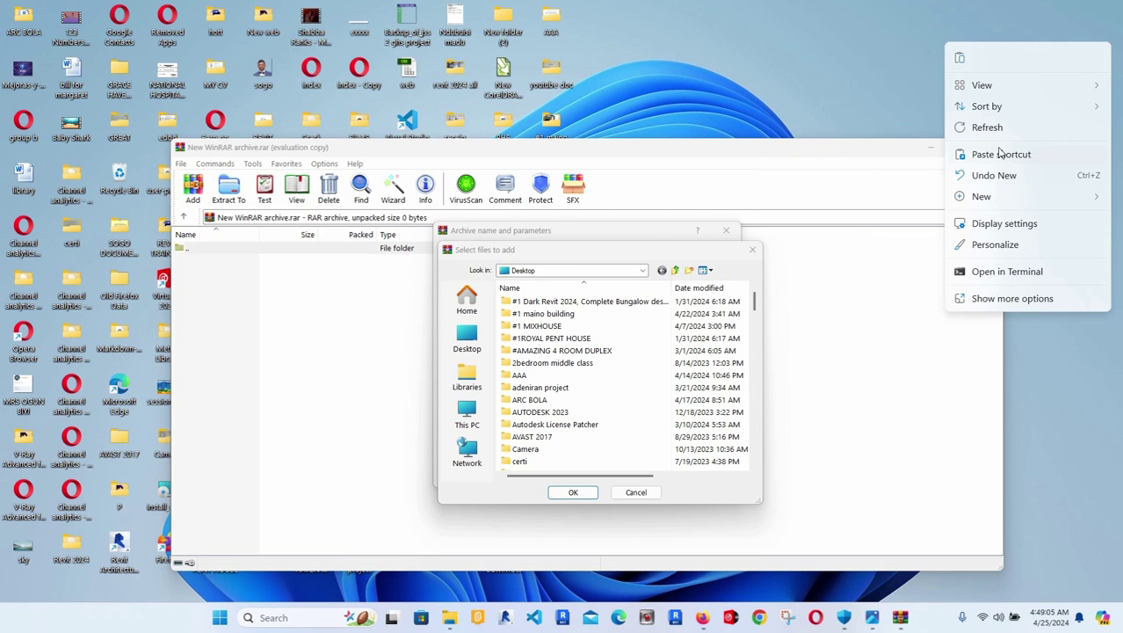
pyautogui.click(960, 57)
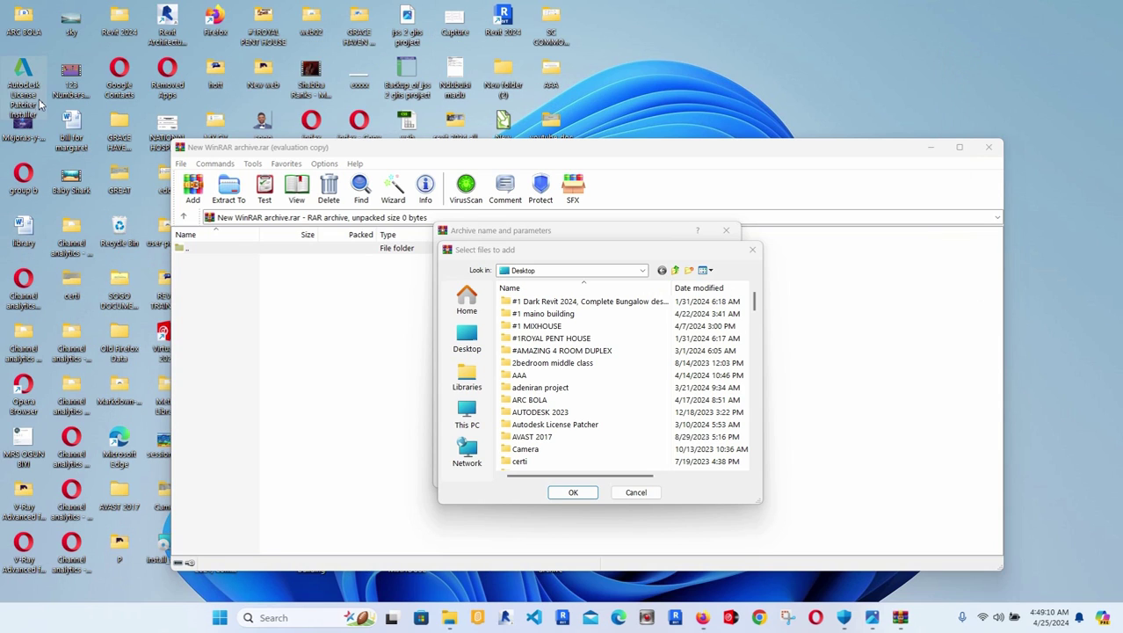
pyautogui.click(879, 327)
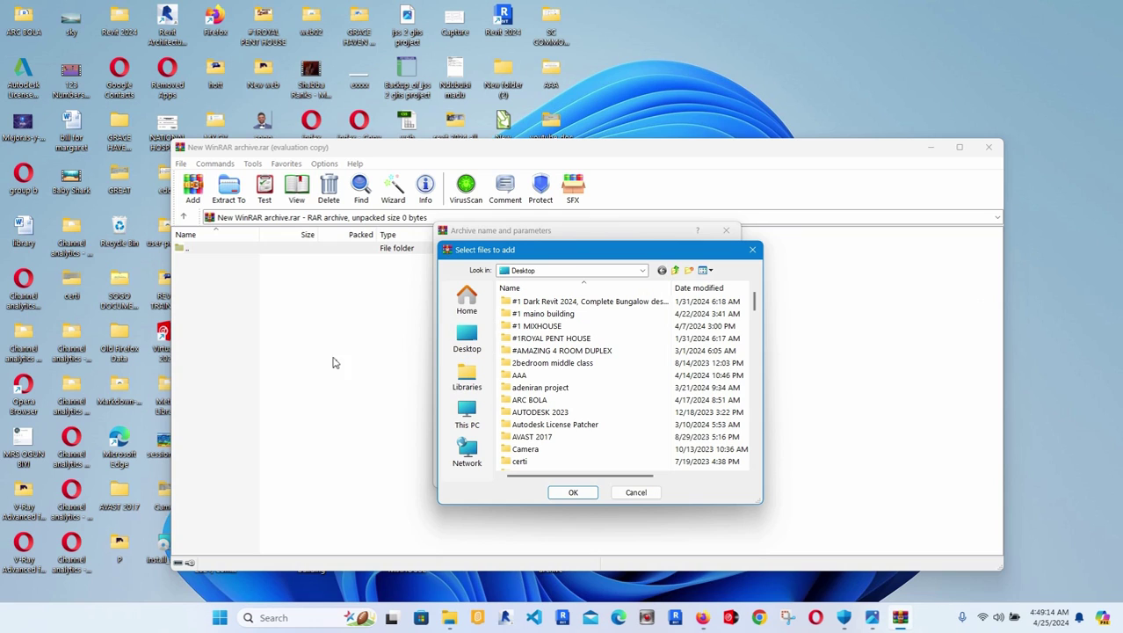
pyautogui.click(752, 250)
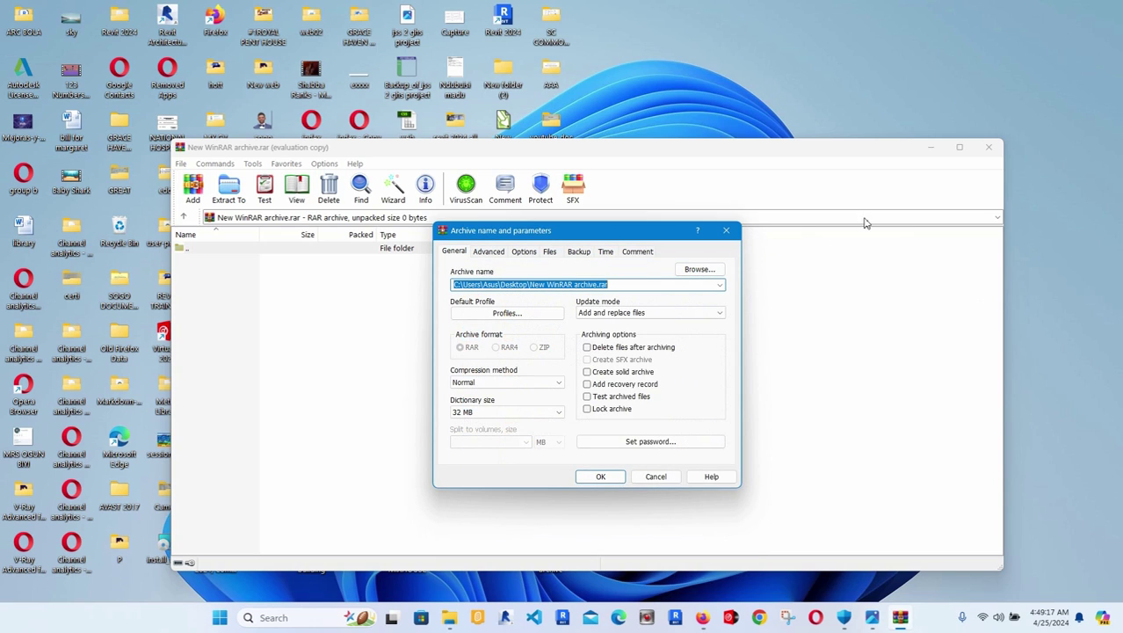
pyautogui.click(726, 230)
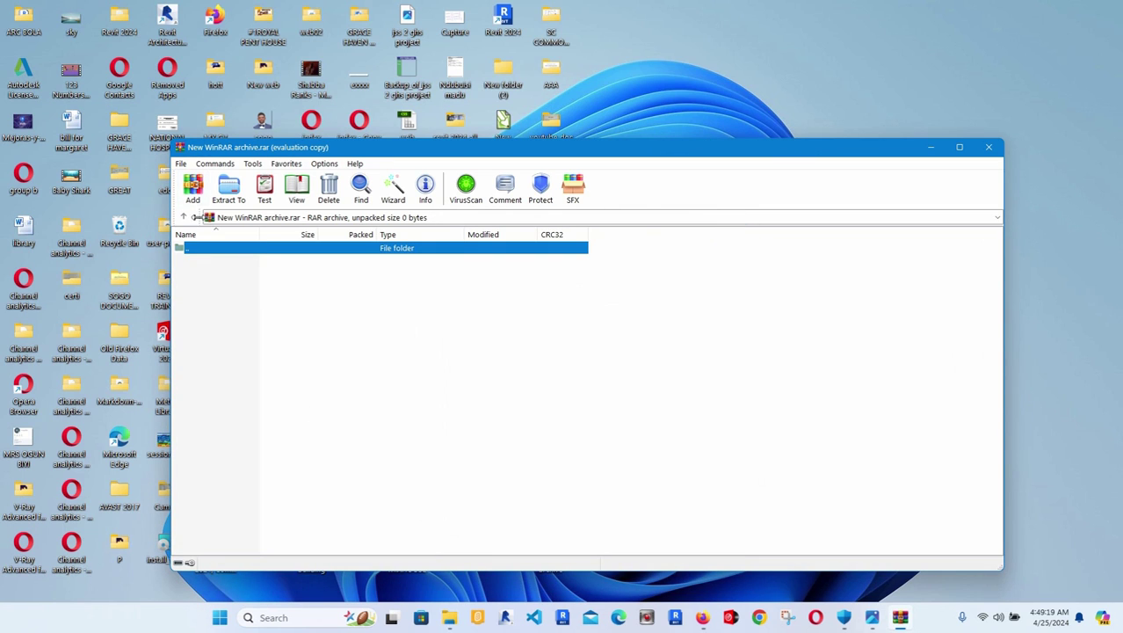
# Add the Autodesk License Patcher Installer and Uninstaller from the desktop to the New WinRAR archive, and close the archive
pyautogui.click(192, 187)
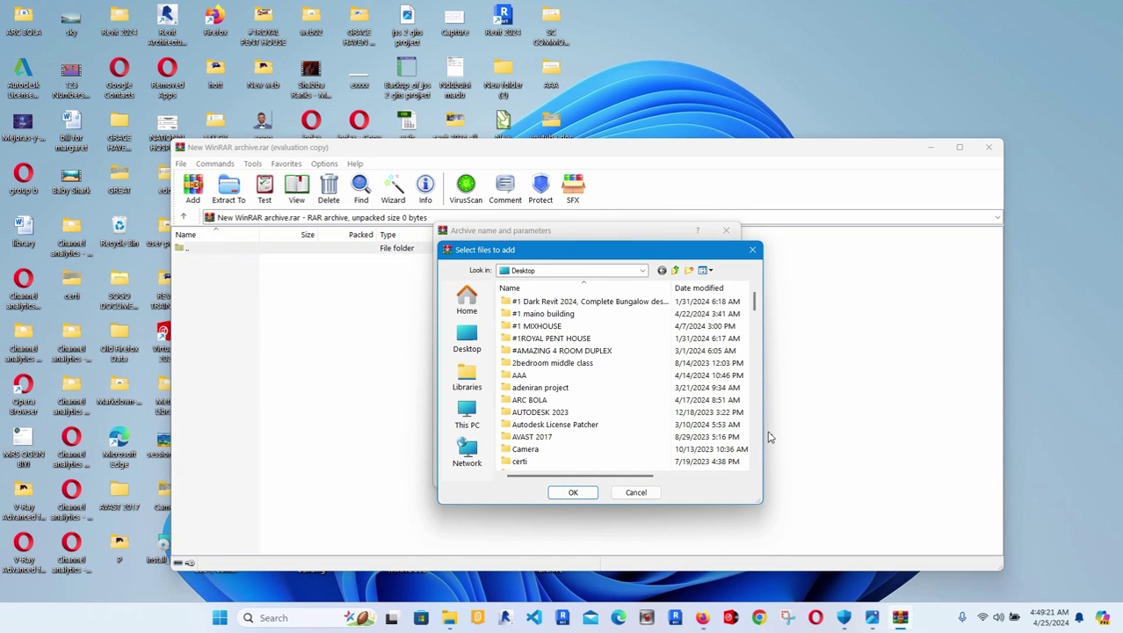
pyautogui.scroll(-1, 563, 448)
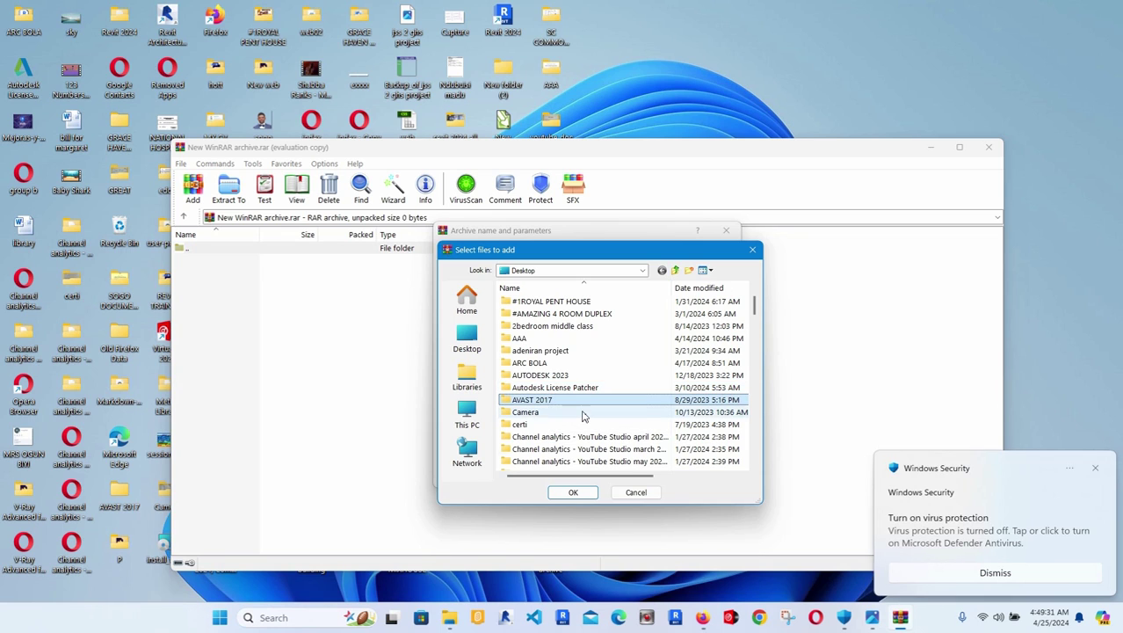
pyautogui.scroll(-15, 580, 413)
pyautogui.click(598, 301)
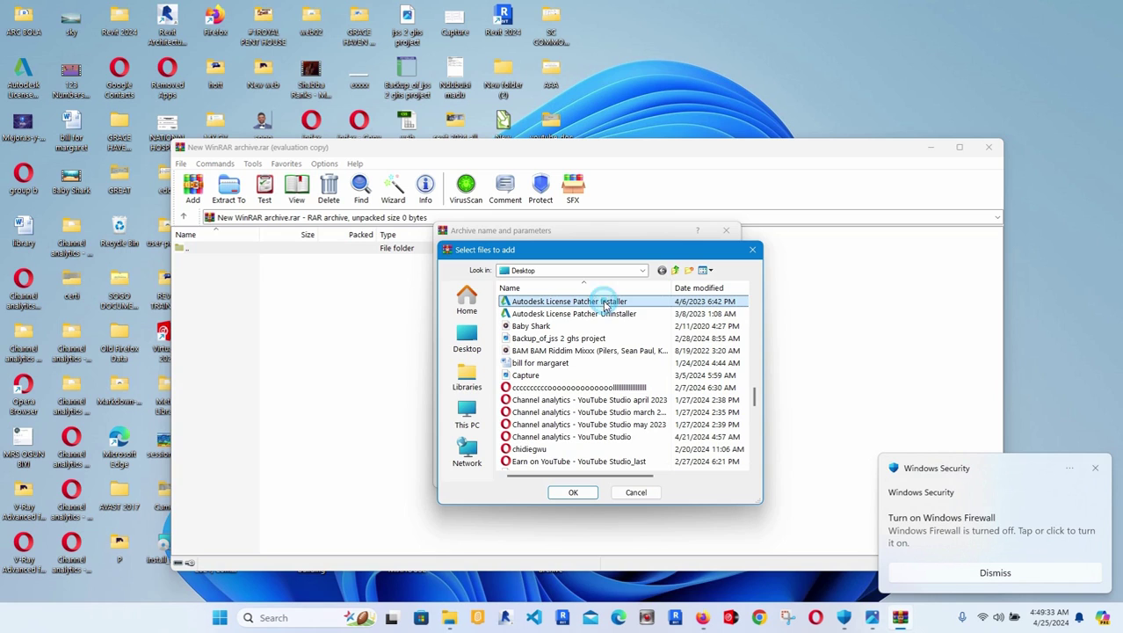
pyautogui.keyDown('ctrl'); pyautogui.click(605, 314); pyautogui.keyUp('ctrl')
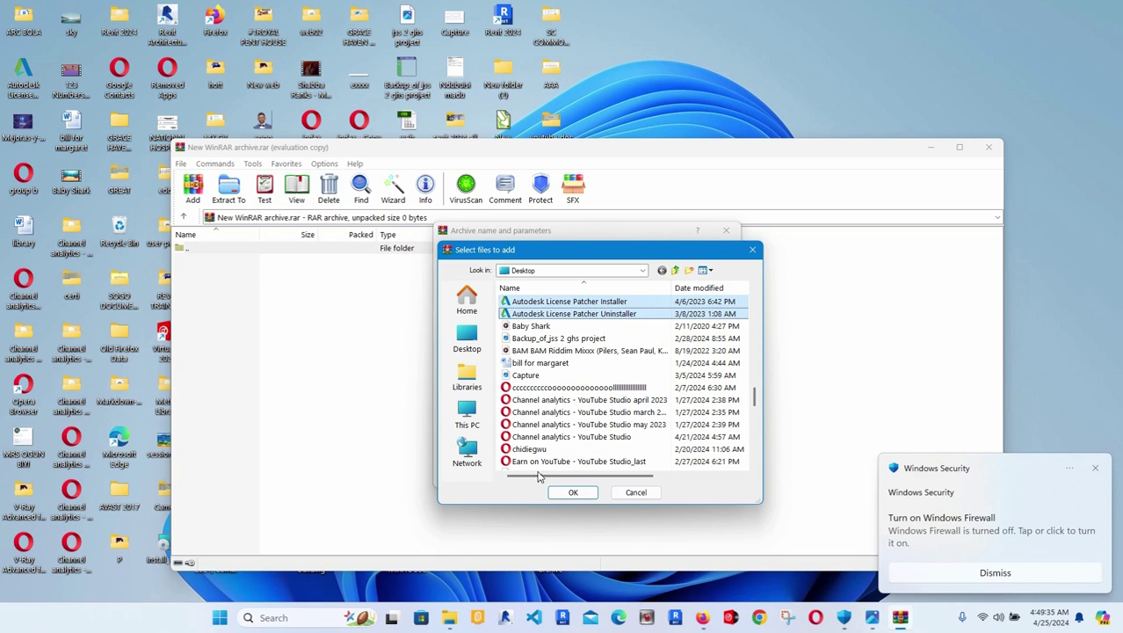
pyautogui.click(589, 494)
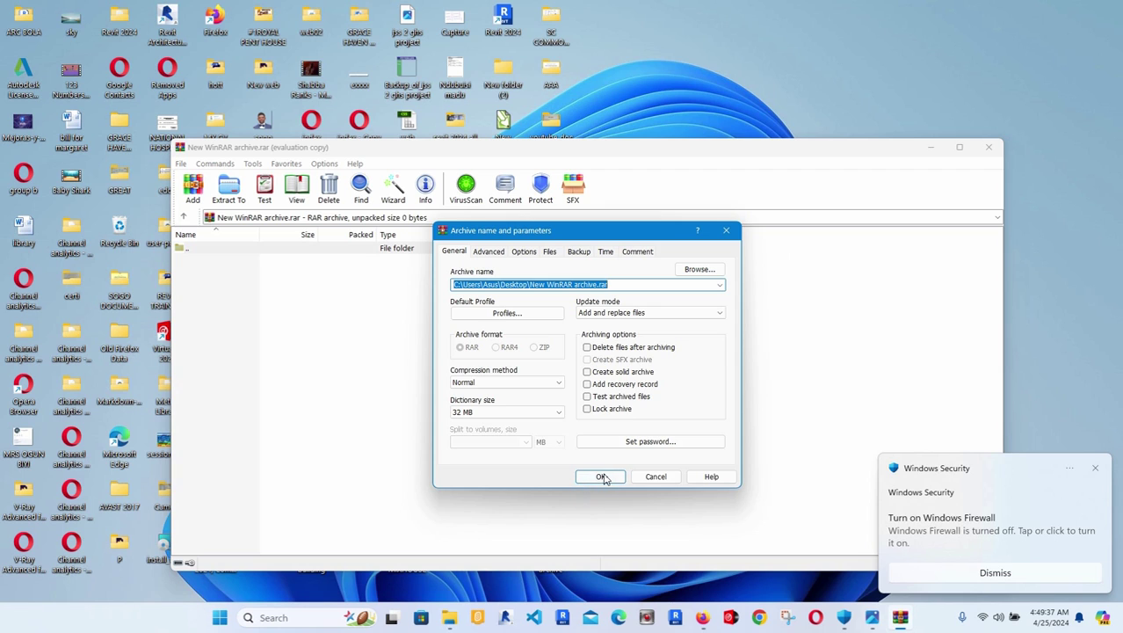
pyautogui.click(601, 475)
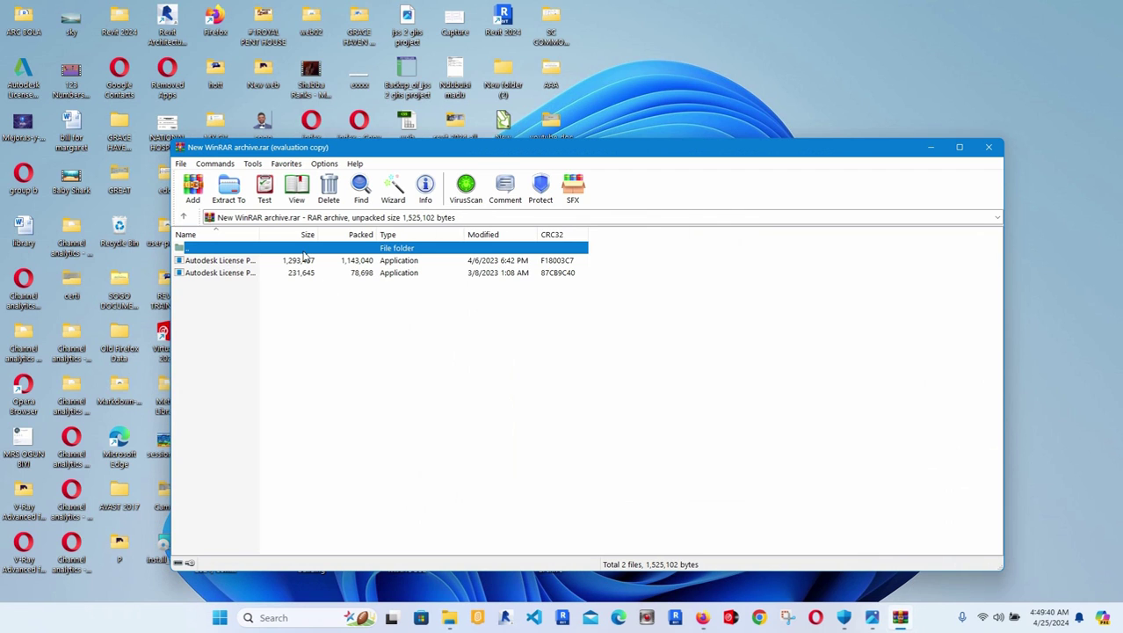
pyautogui.click(989, 147)
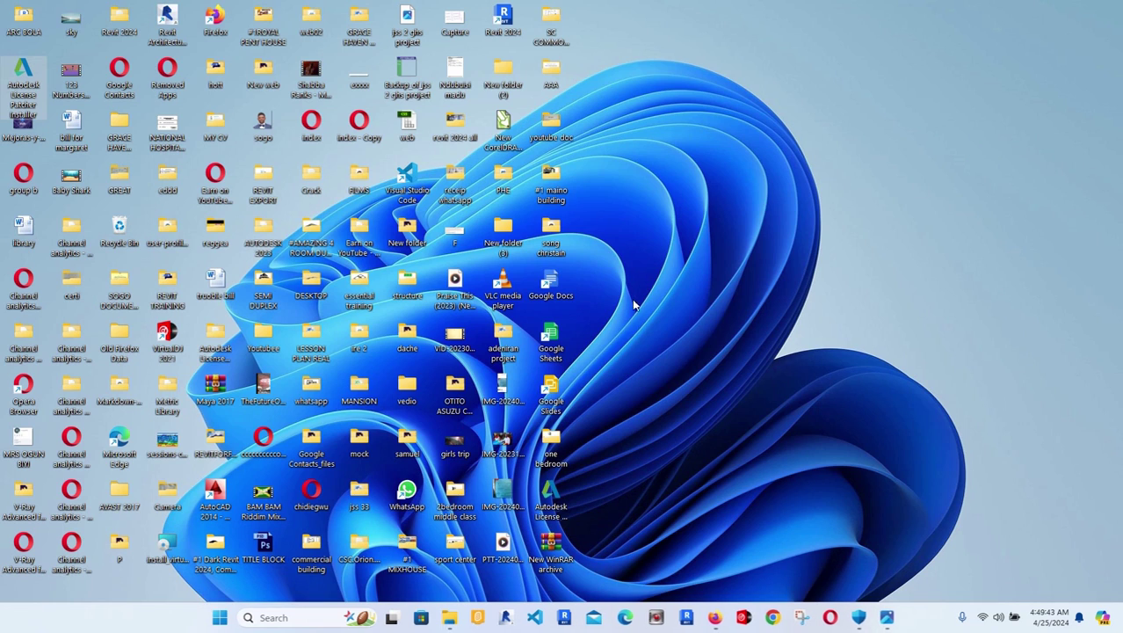
# Rename the new WinRAR archive on the desktop to "licence file"
pyautogui.rightClick(546, 550)
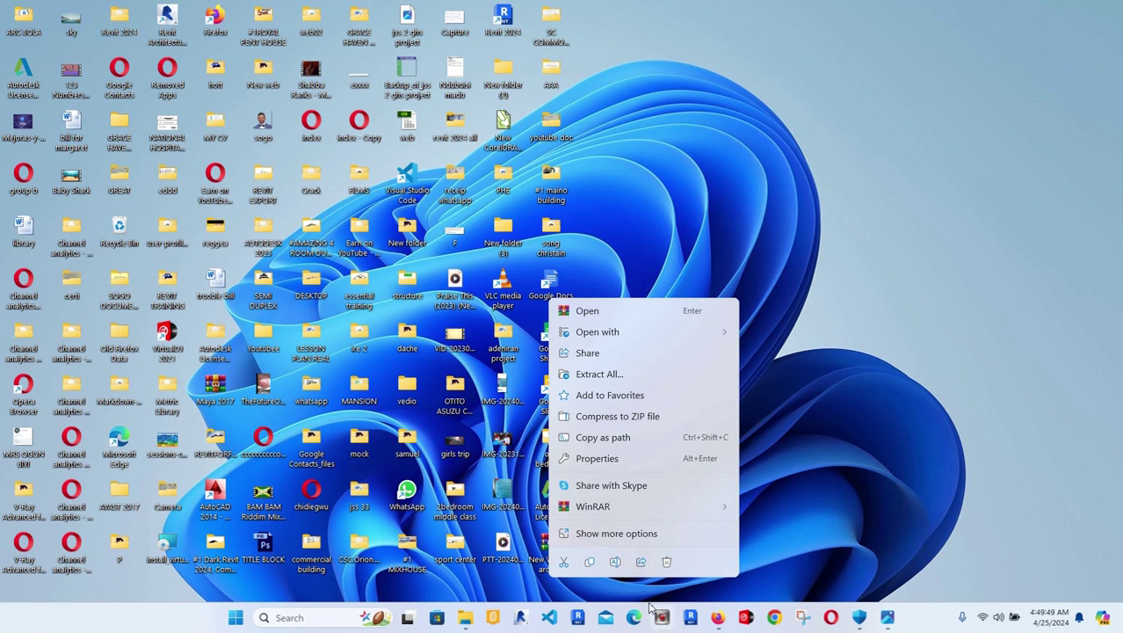
pyautogui.click(615, 532)
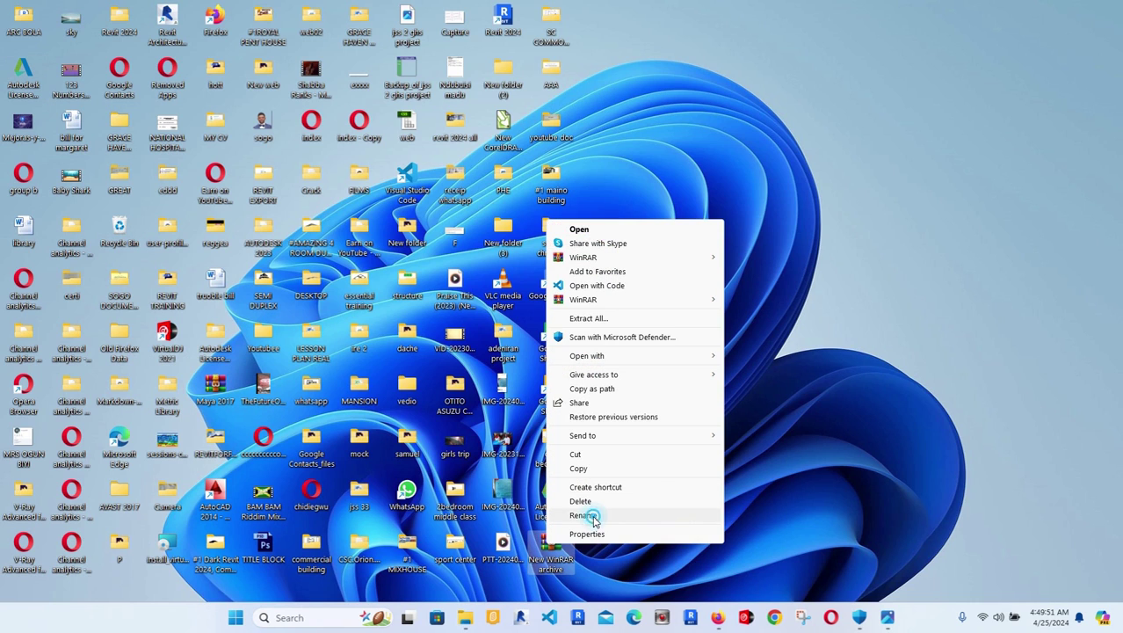
pyautogui.click(595, 516)
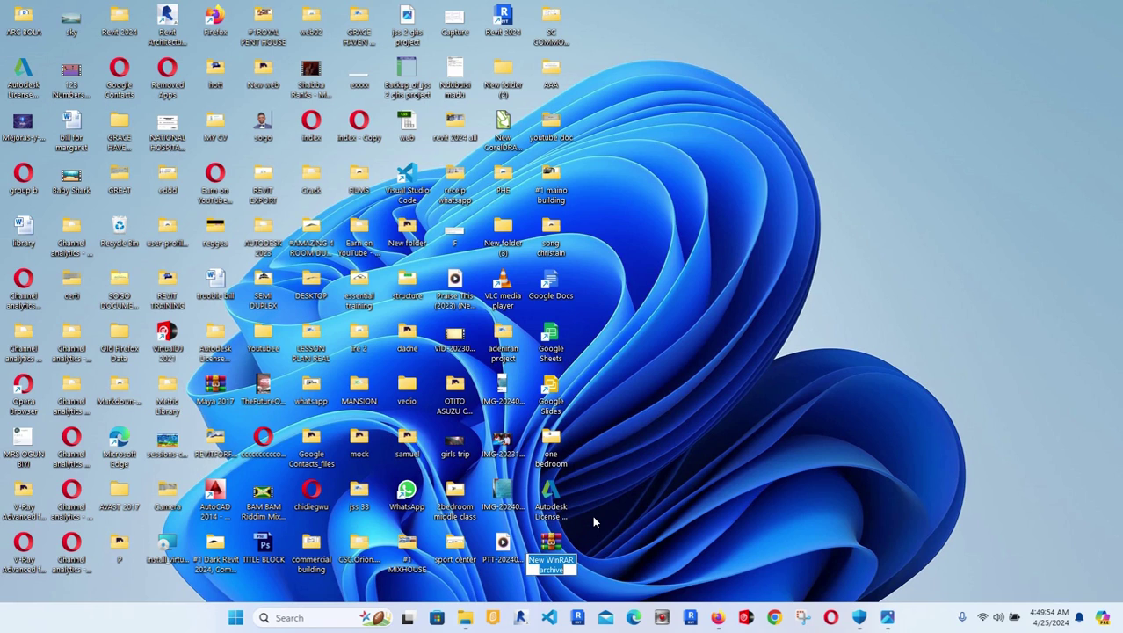
pyautogui.press('BackSpace')
pyautogui.write('licence')
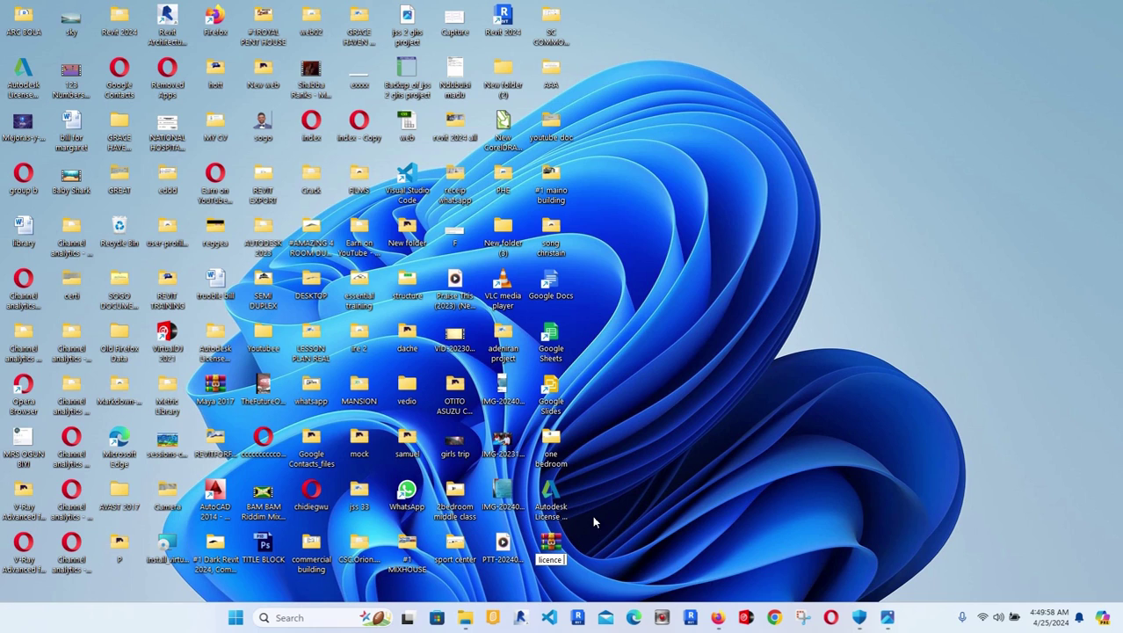
pyautogui.write(' file')
pyautogui.press('Return')
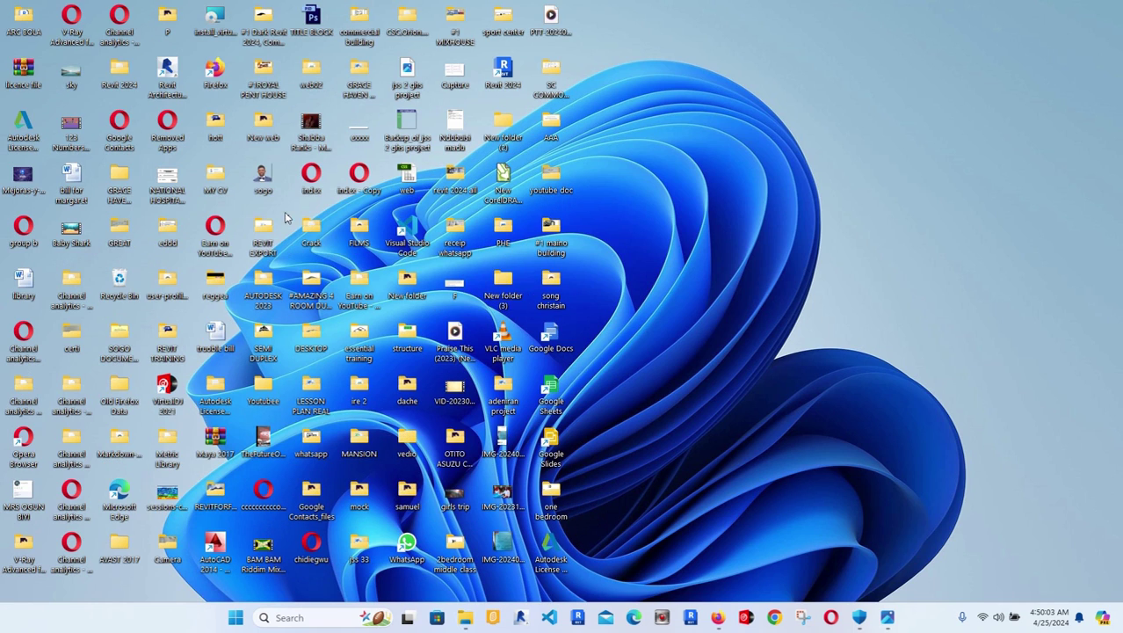
# Extract Autodesk License Patcher Installer.exe from the licence file archive to the Desktop, replacing the existing copy, and close the archive
pyautogui.doubleClick(23, 76)
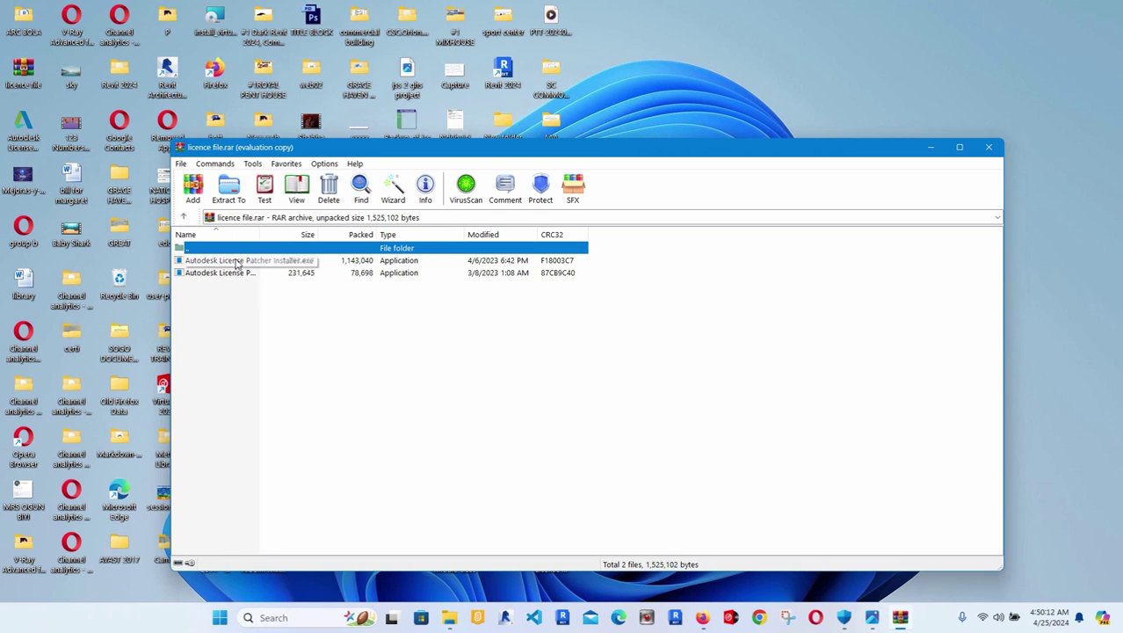
pyautogui.click(236, 261)
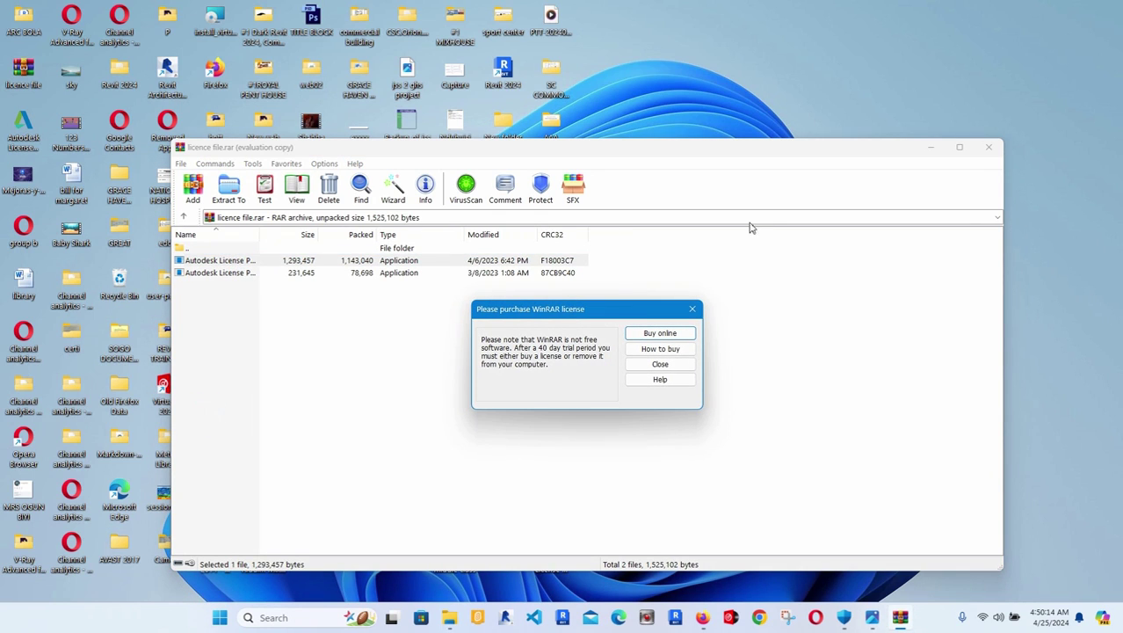
pyautogui.click(691, 308)
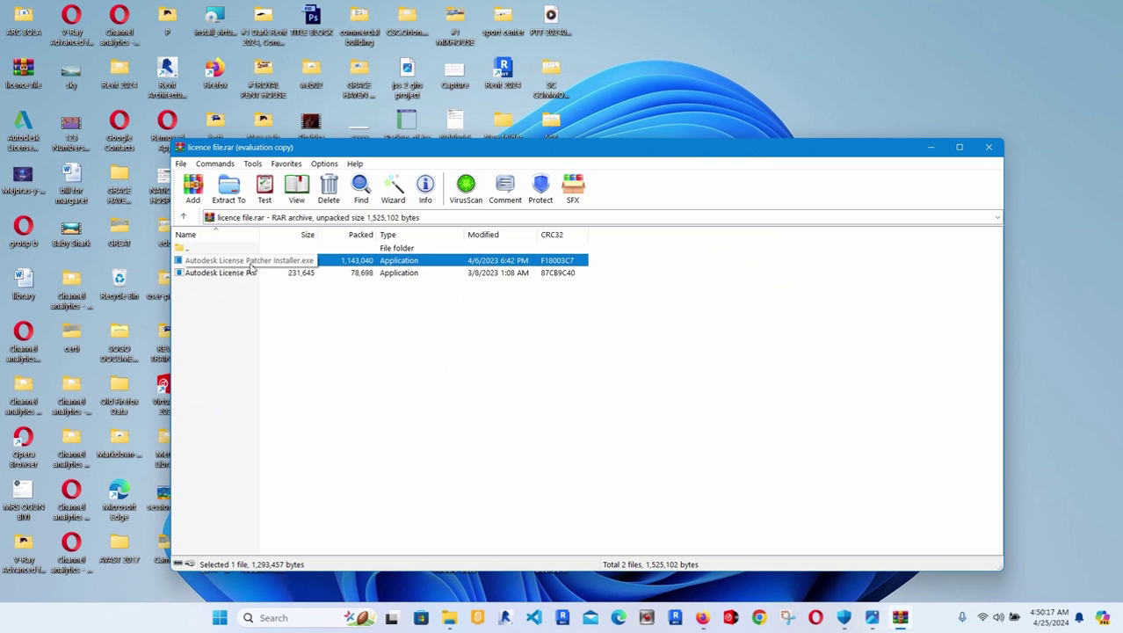
pyautogui.click(230, 188)
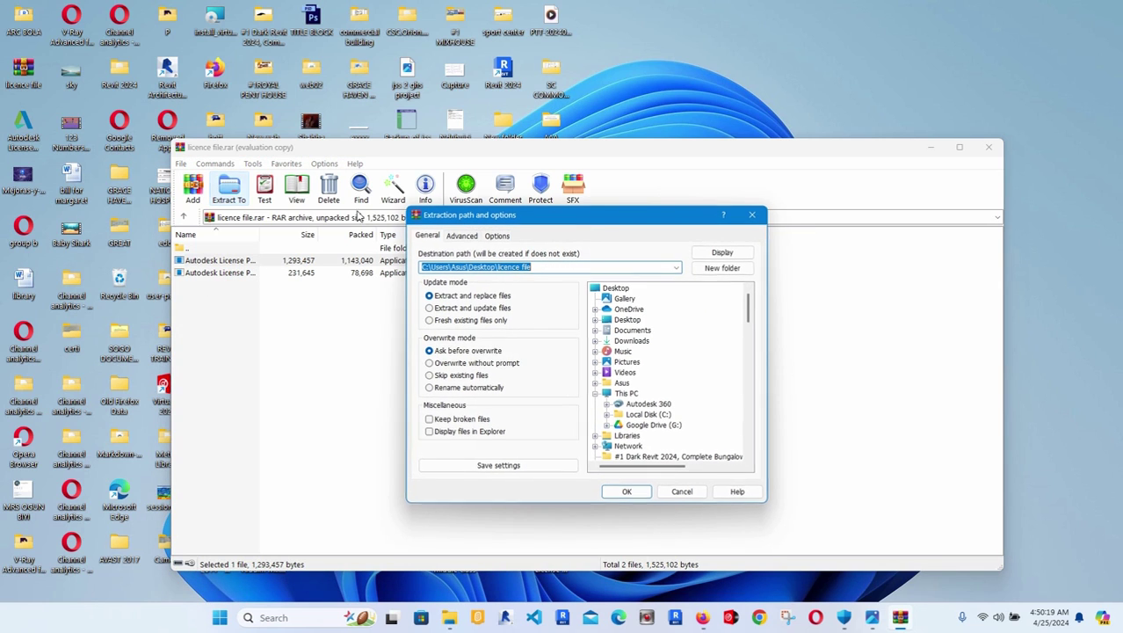
pyautogui.click(628, 320)
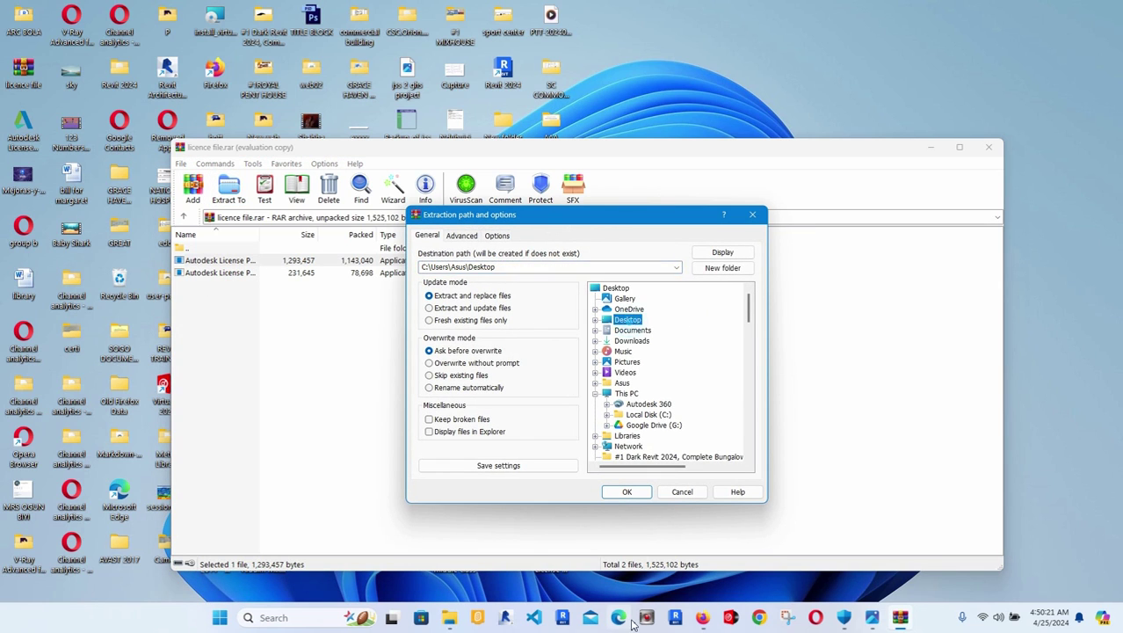
pyautogui.click(627, 491)
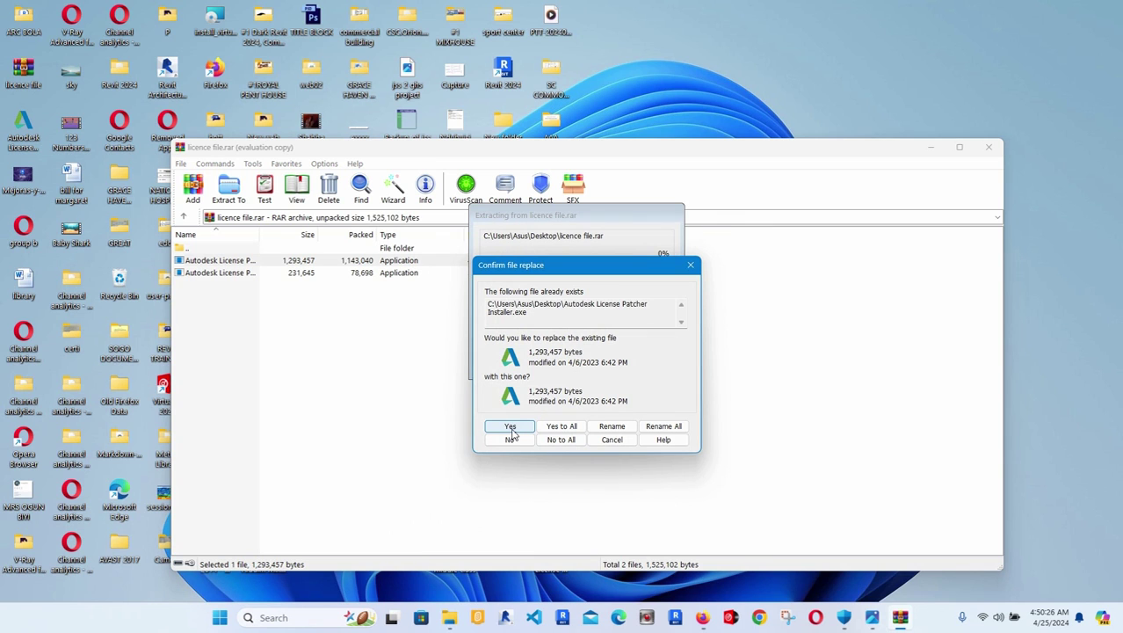
pyautogui.click(511, 427)
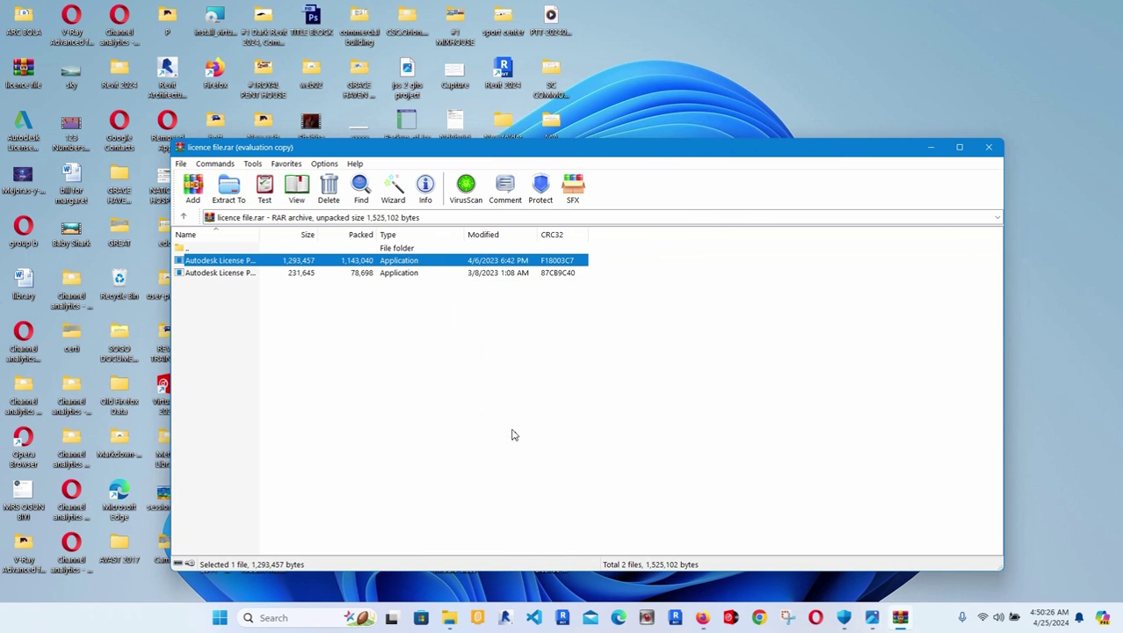
pyautogui.click(989, 147)
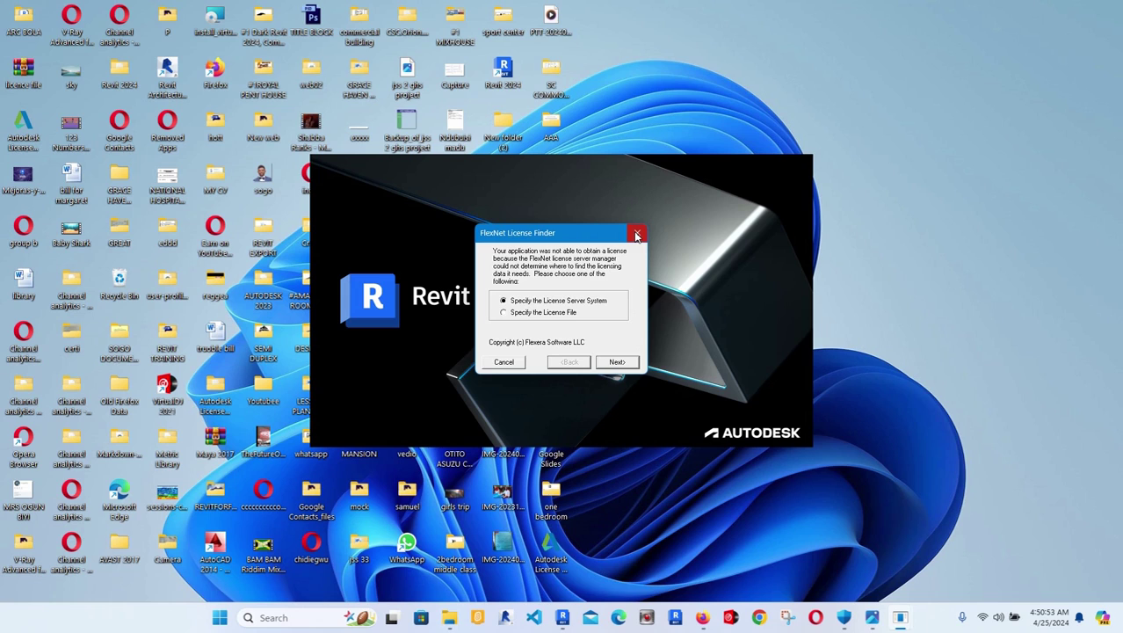
# Try to specify a license file in Revit 2023's FlexNet License Finder, and dismiss the finder and error dialogs so Revit closes
pyautogui.click(505, 315)
pyautogui.click(616, 362)
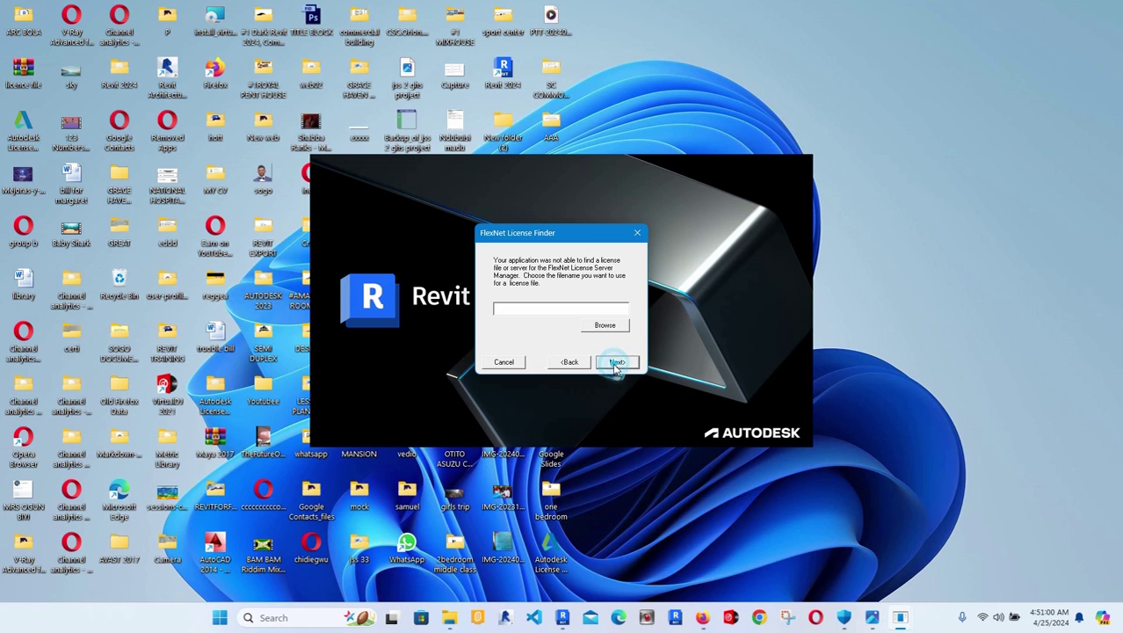
pyautogui.click(573, 309)
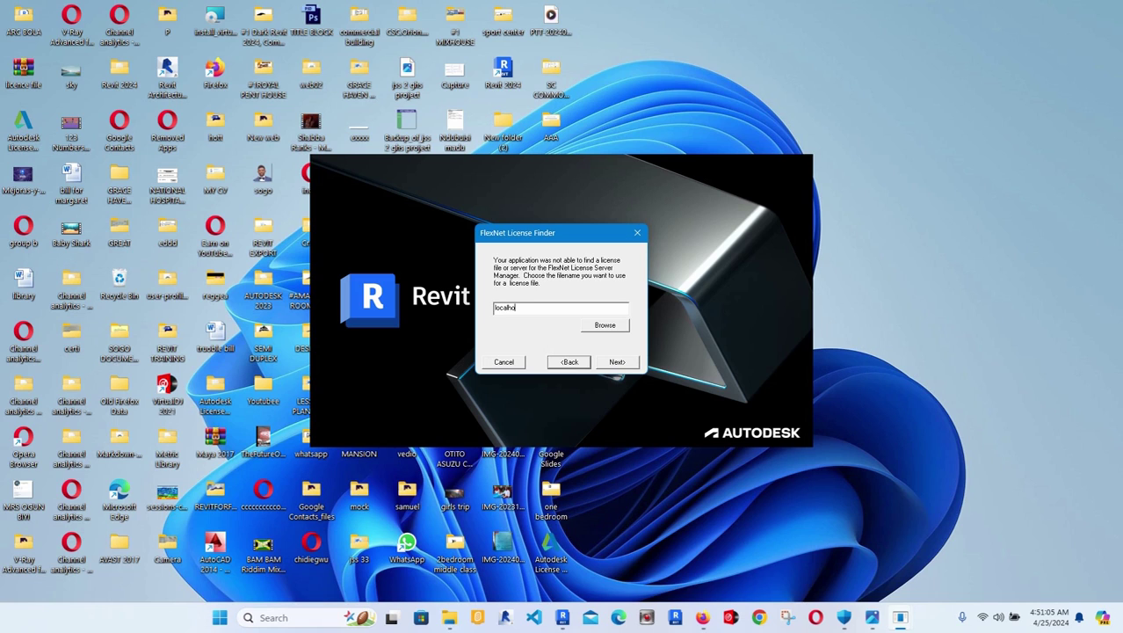
pyautogui.click(622, 370)
pyautogui.click(621, 369)
pyautogui.click(622, 369)
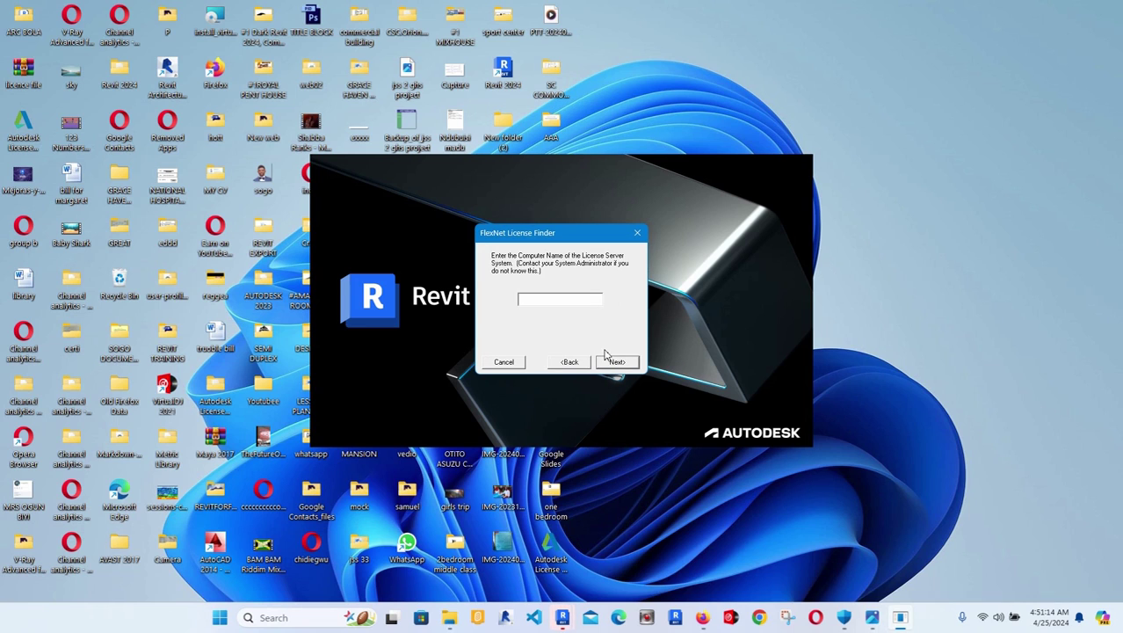
pyautogui.click(637, 232)
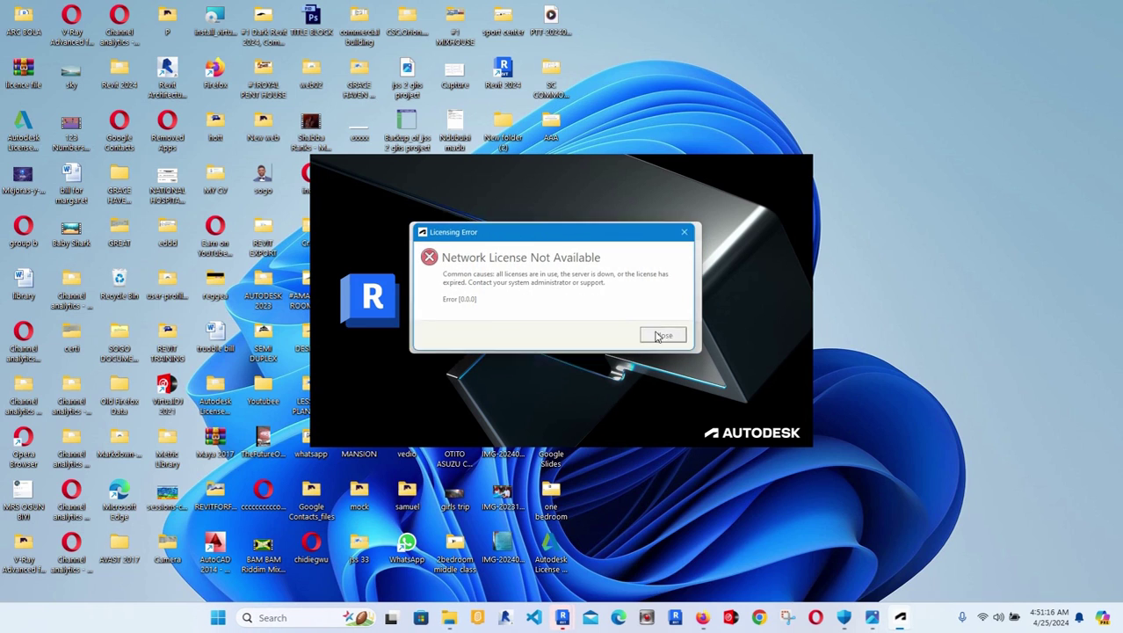
pyautogui.click(693, 231)
pyautogui.click(666, 353)
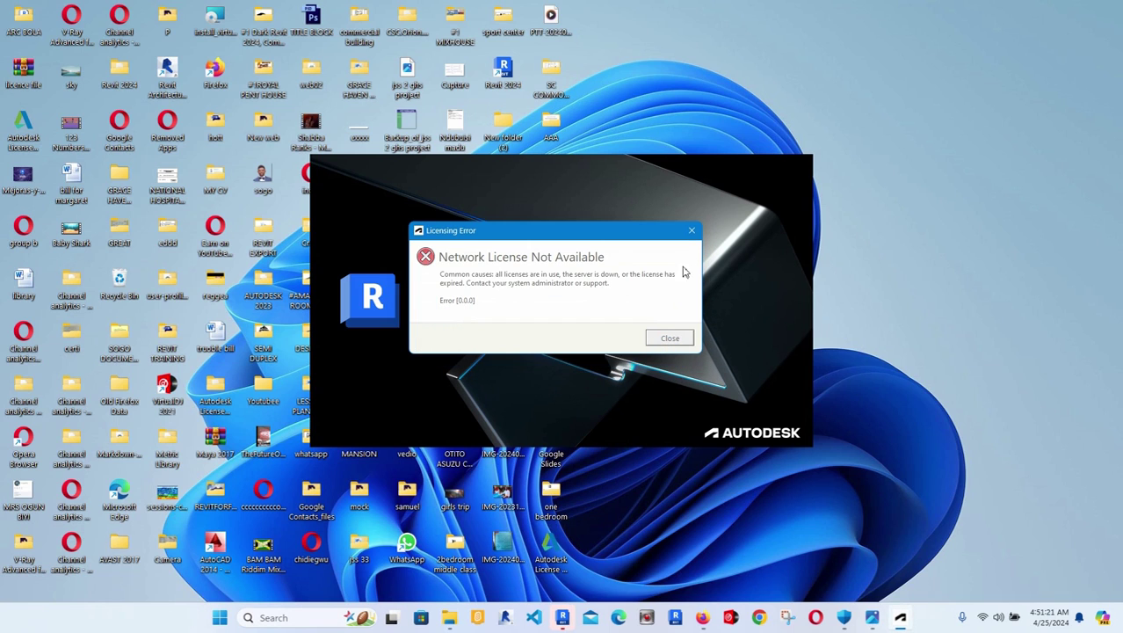
pyautogui.click(687, 233)
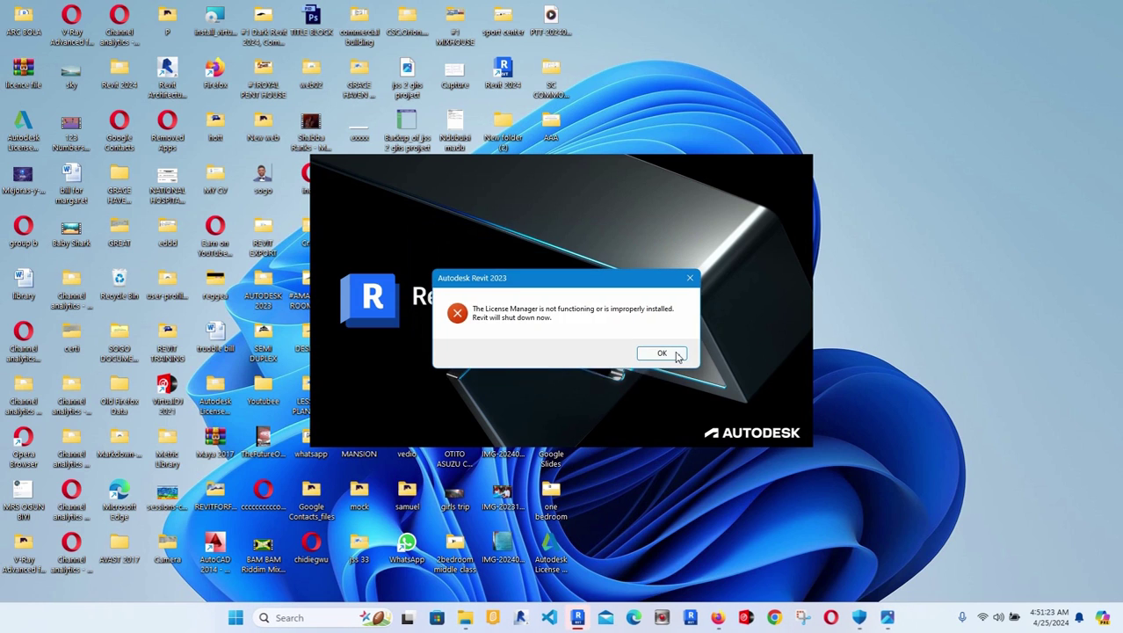
pyautogui.click(675, 353)
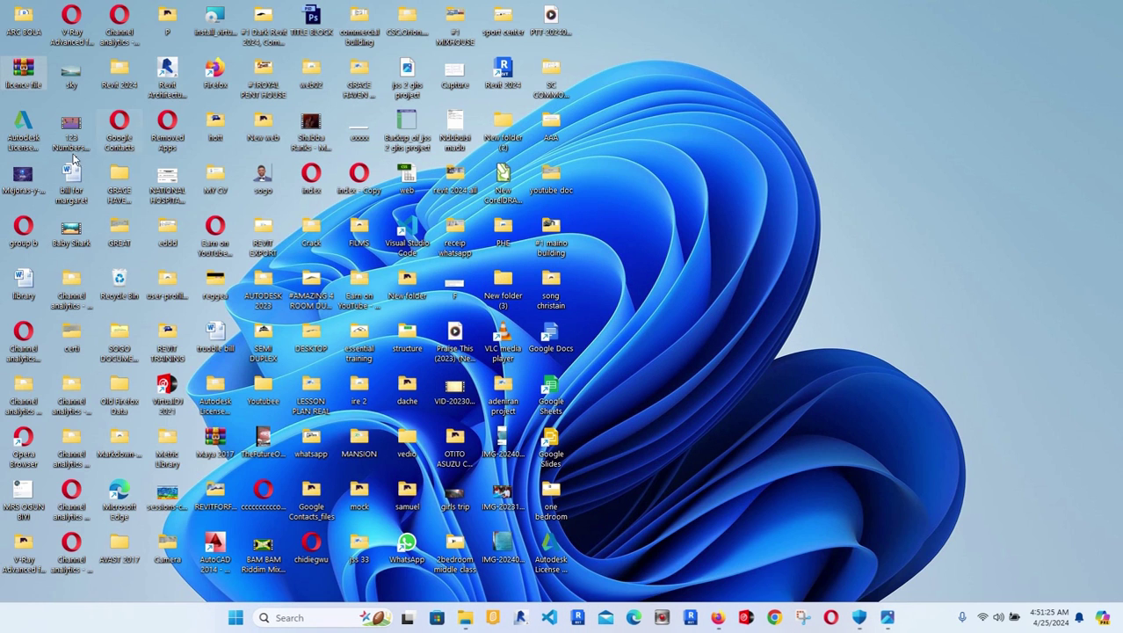
# Run the Autodesk License Patcher Installer from the desktop as administrator and let it finish
pyautogui.rightClick(13, 132)
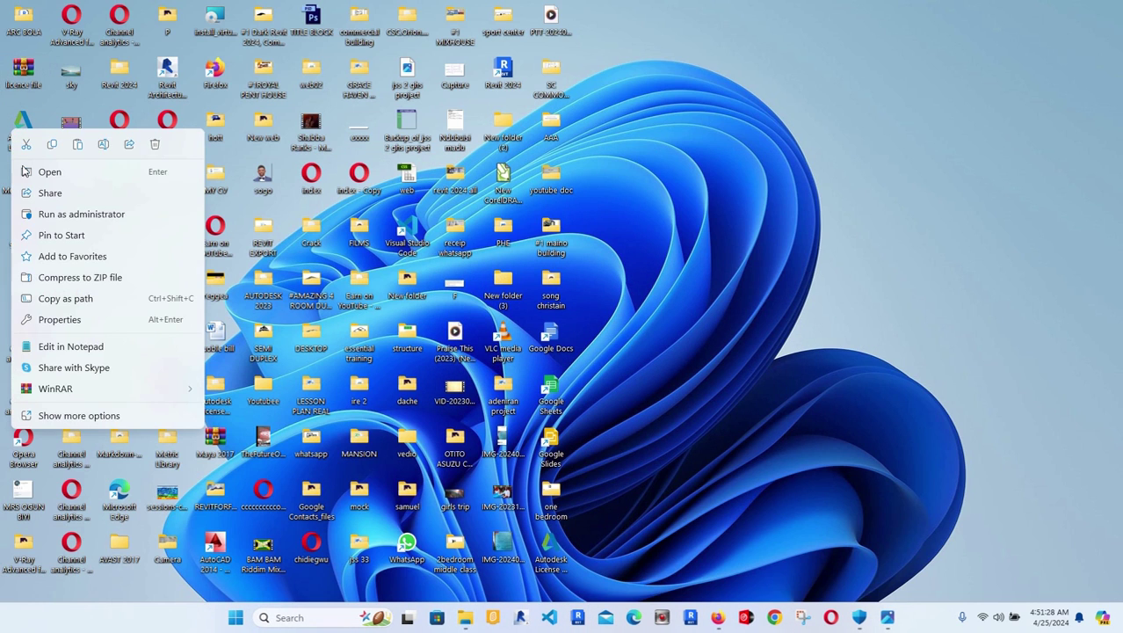
pyautogui.click(81, 214)
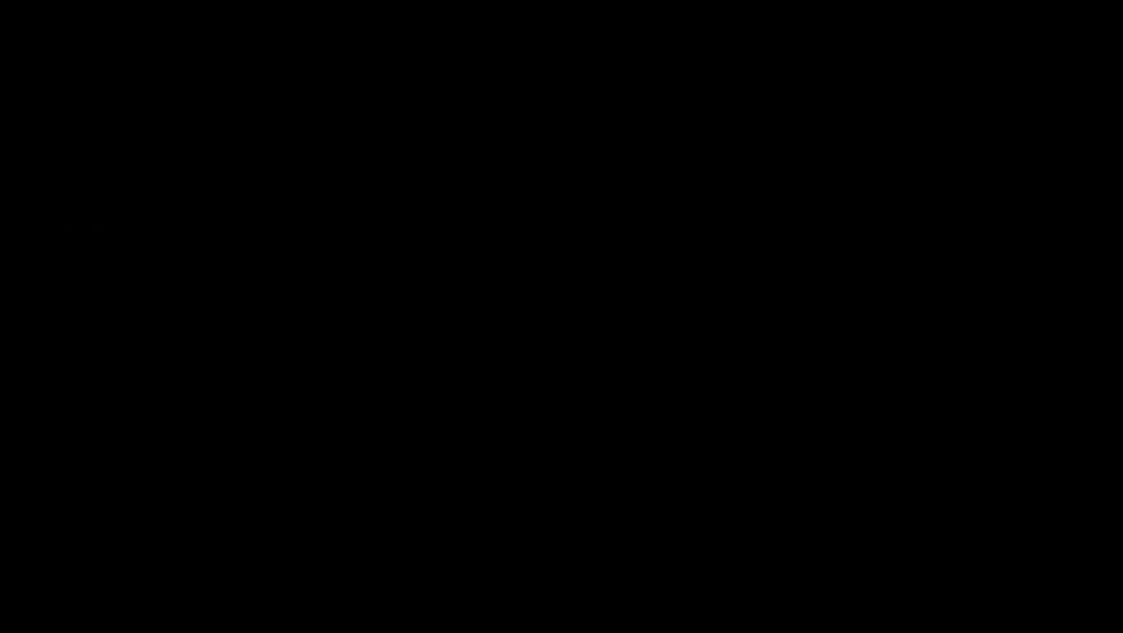
pyautogui.click(604, 395)
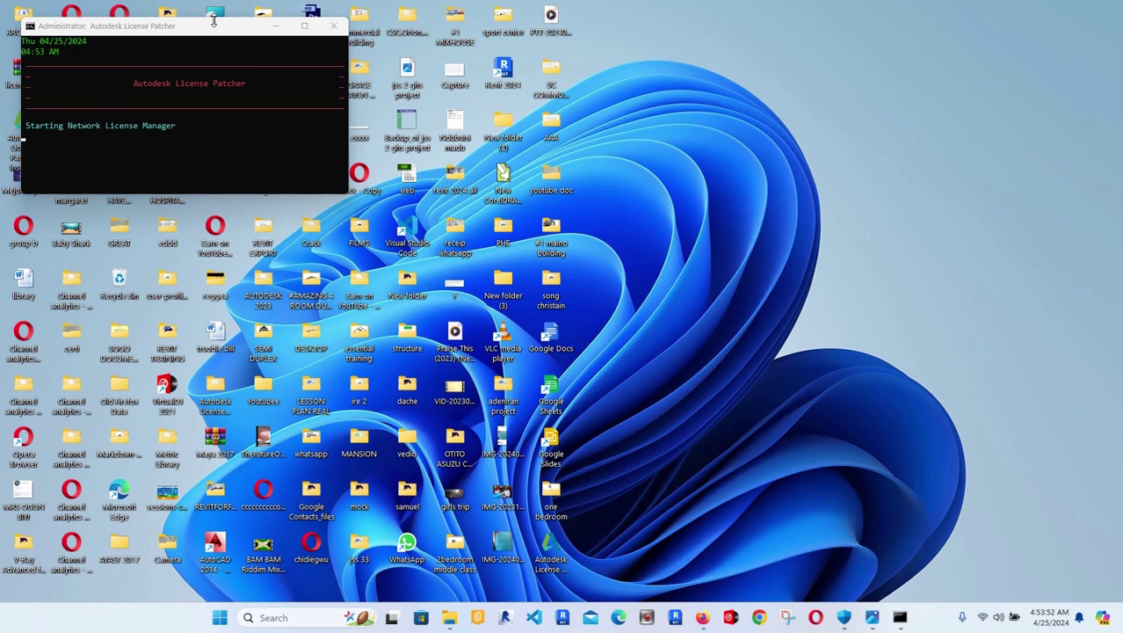
pyautogui.moveTo(208, 35); pyautogui.dragTo(409, 73)
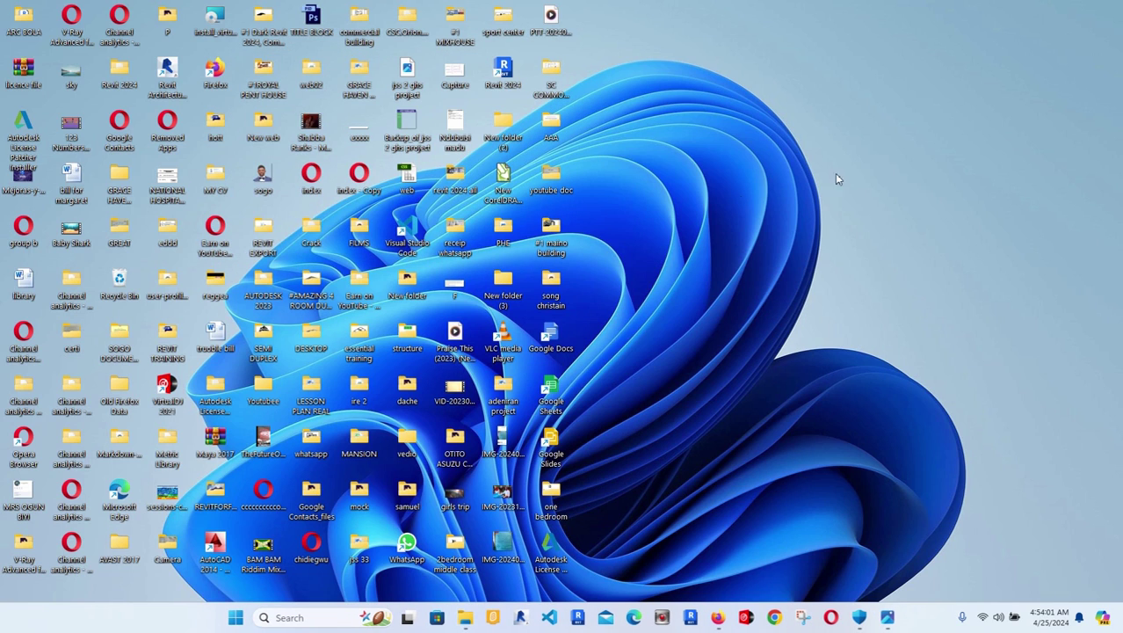
# Refresh the desktop, then launch both Revit 2023 and Revit 2024 and let them load
pyautogui.rightClick(749, 247)
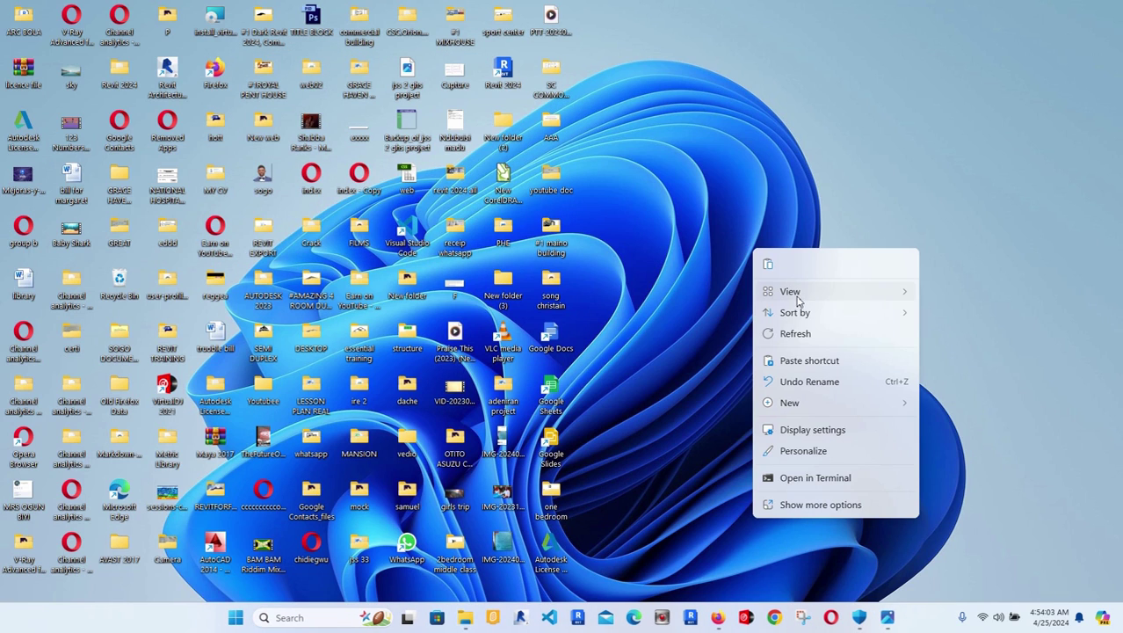
pyautogui.click(807, 332)
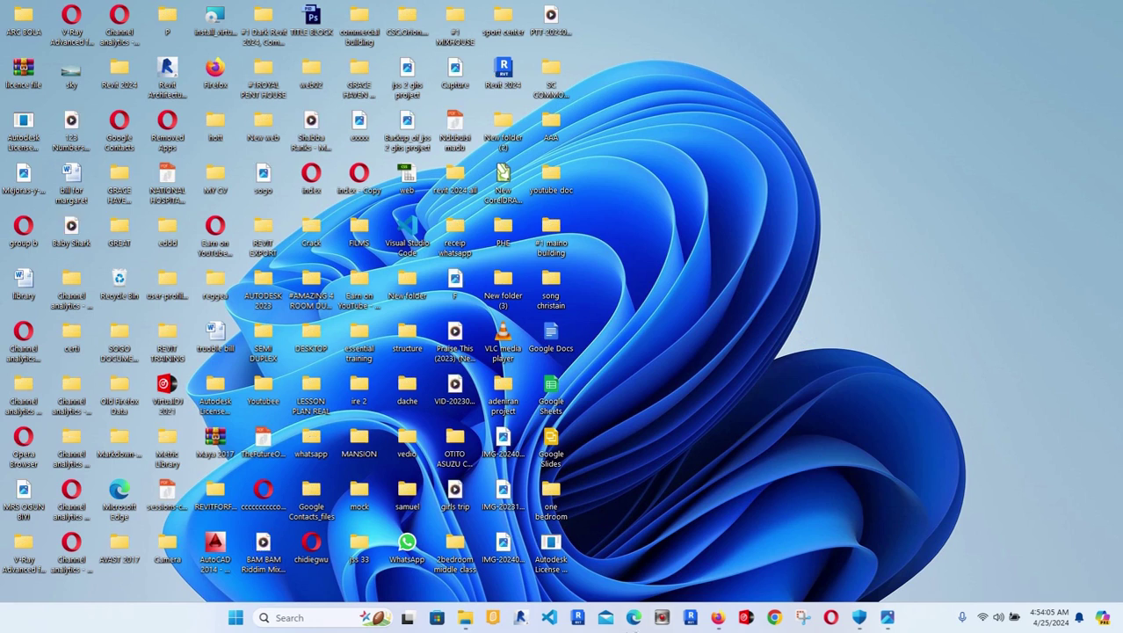
pyautogui.click(579, 617)
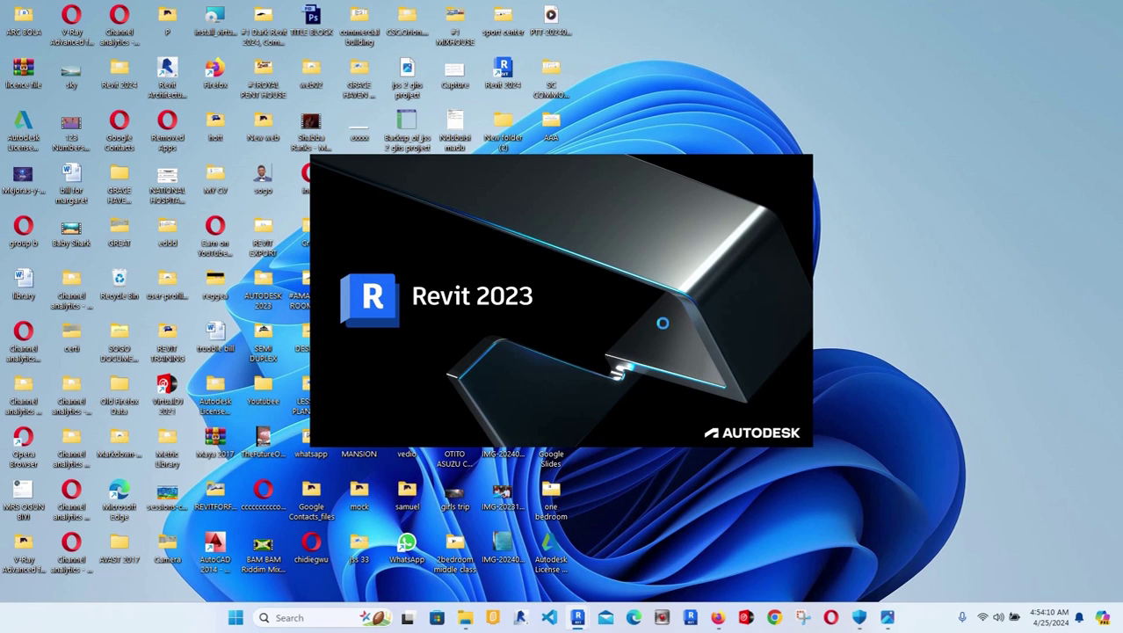
pyautogui.click(690, 621)
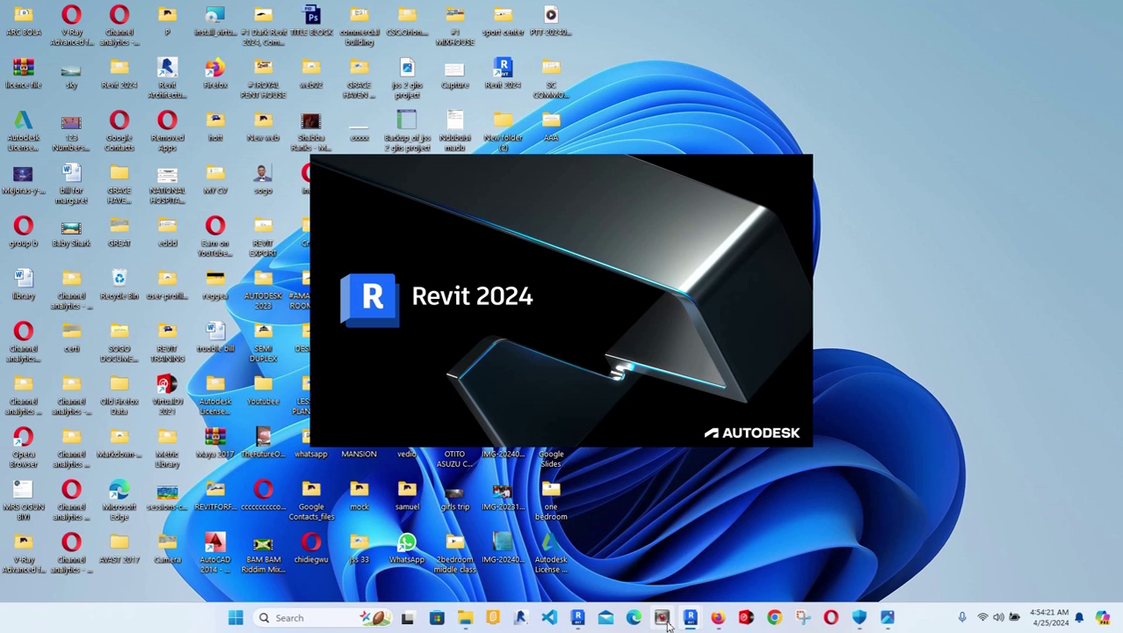
pyautogui.moveTo(690, 622)
pyautogui.click(807, 508)
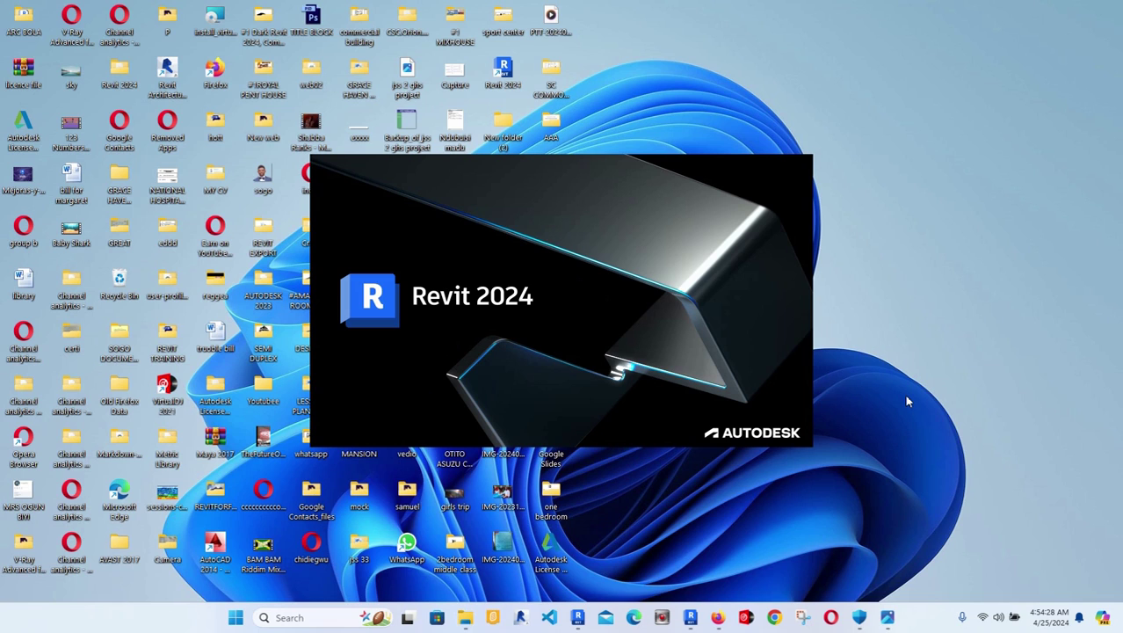
pyautogui.moveTo(577, 617)
pyautogui.moveTo(691, 620)
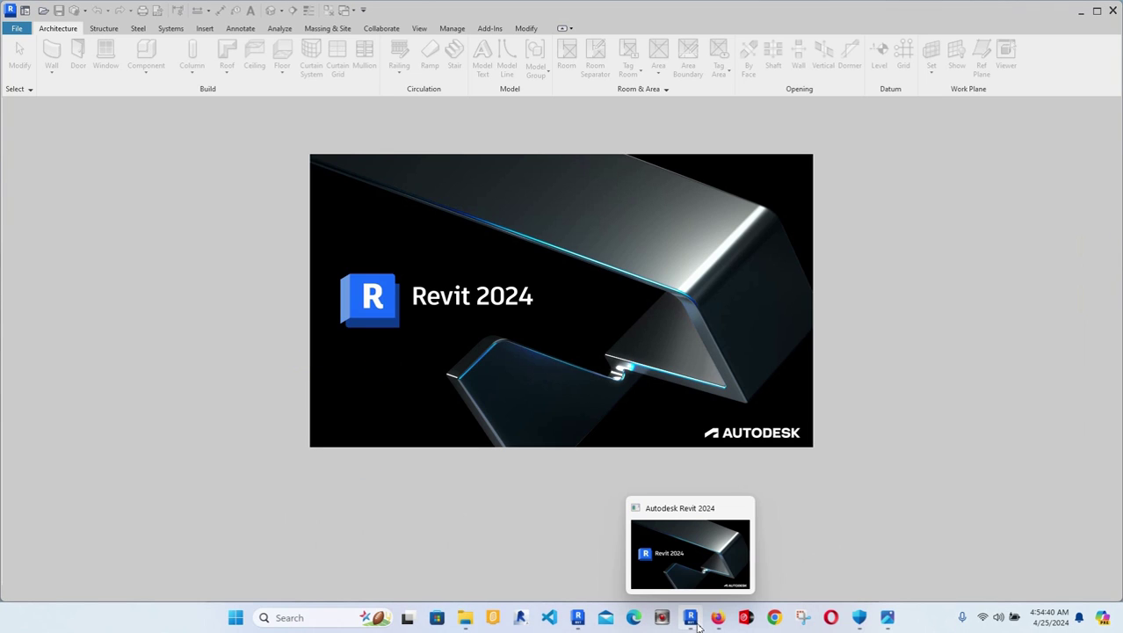
pyautogui.click(717, 579)
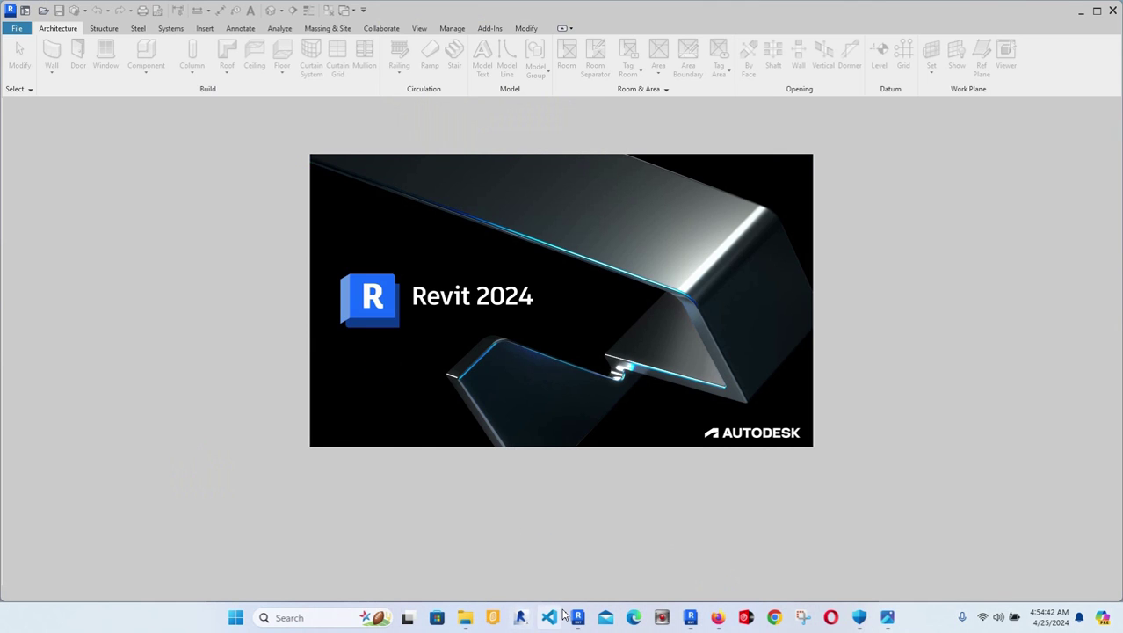
pyautogui.moveTo(578, 617)
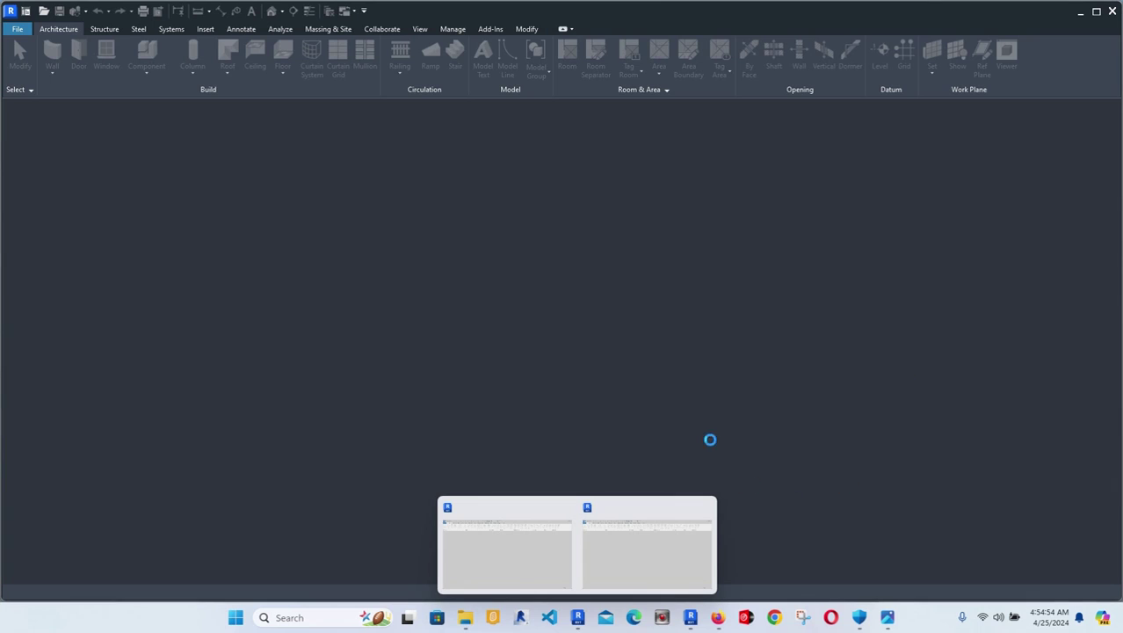
pyautogui.moveTo(690, 617)
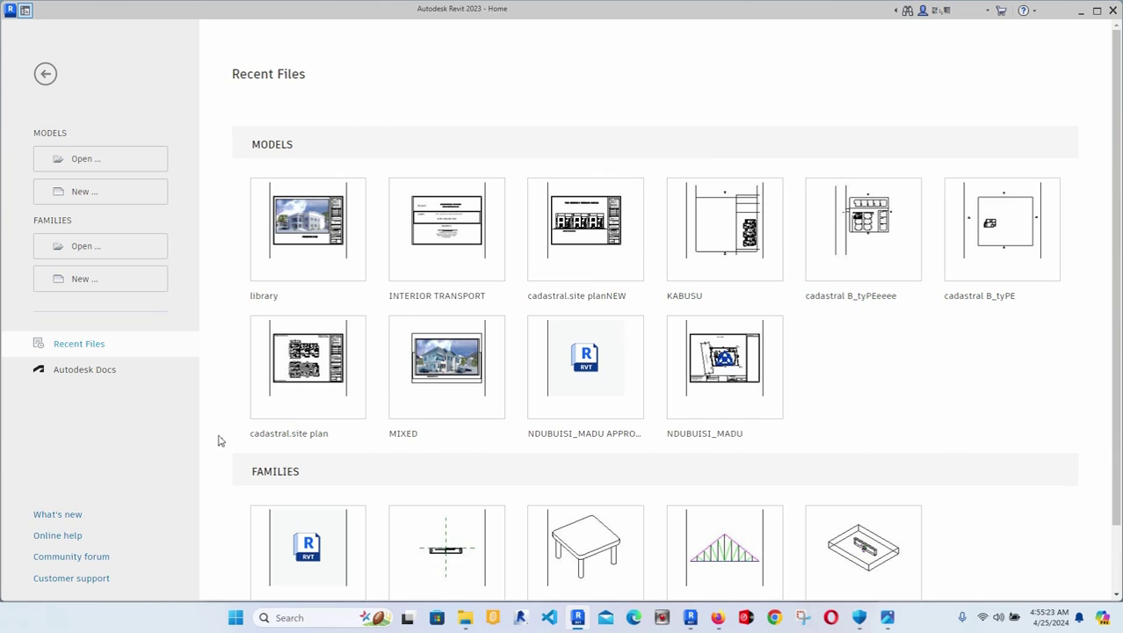
# Create a new project in Revit 2023 from the Metric-Architectural Template
pyautogui.click(75, 193)
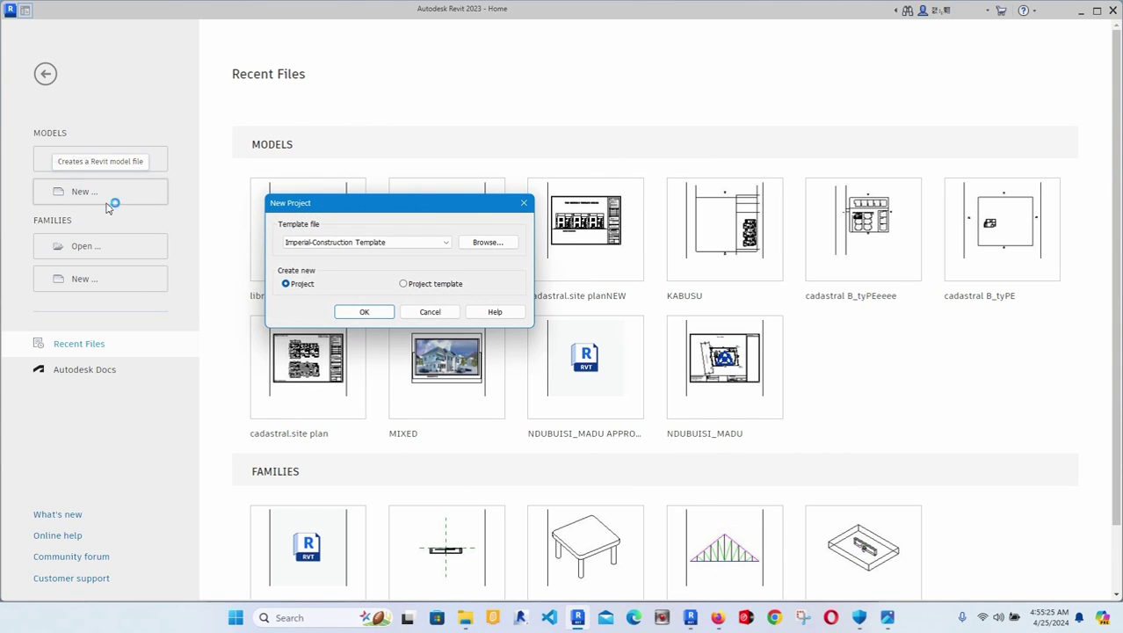
pyautogui.click(448, 243)
pyautogui.click(333, 302)
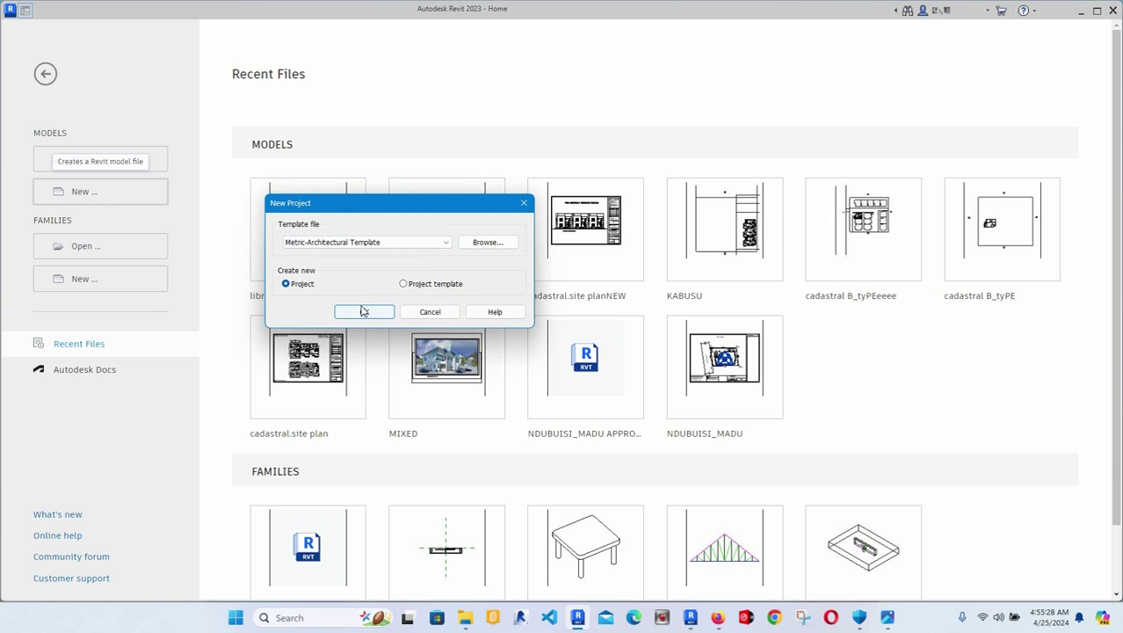
pyautogui.click(365, 312)
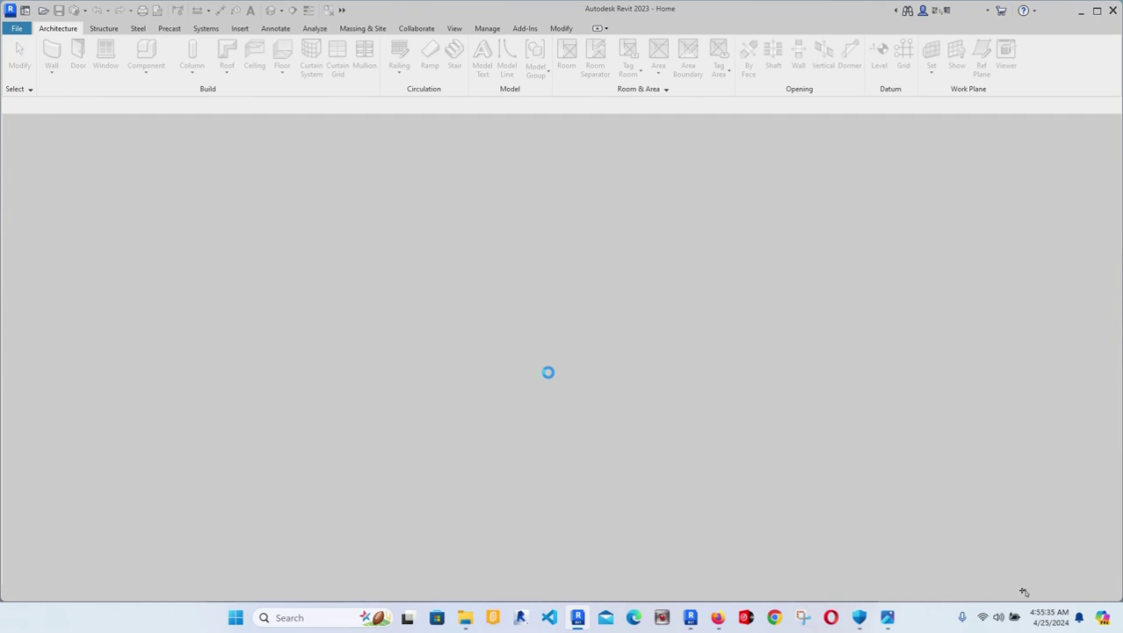
# Switch to Revit 2024 and create a new project from the Imperial Multi-discipline template
pyautogui.click(691, 617)
pyautogui.click(759, 540)
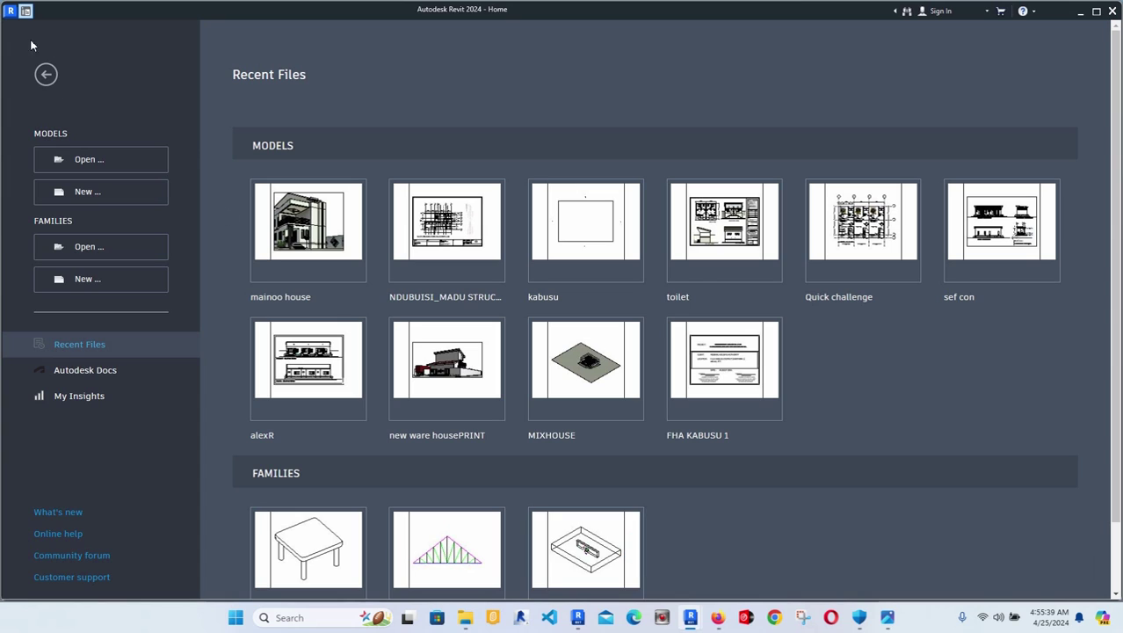
pyautogui.click(89, 190)
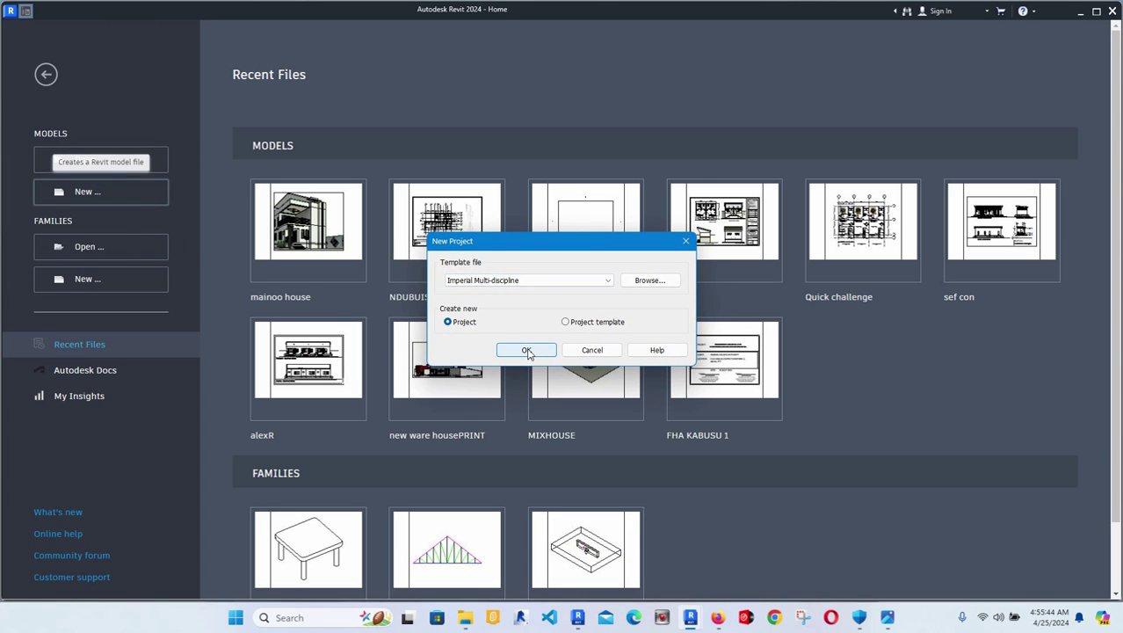
pyautogui.click(607, 279)
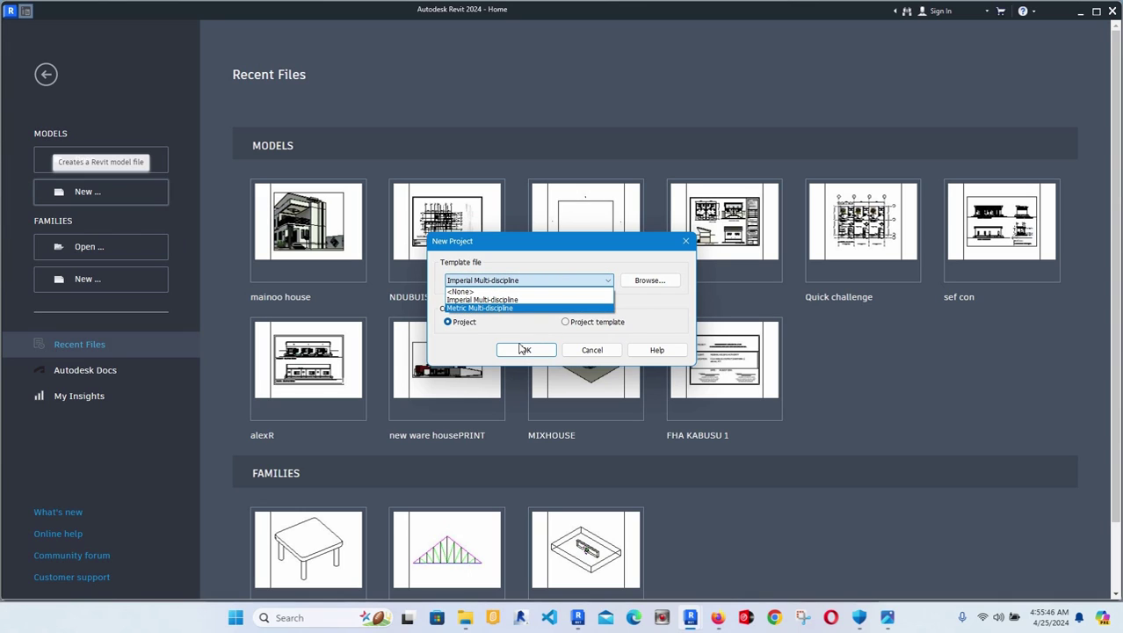
pyautogui.click(524, 348)
pyautogui.click(526, 349)
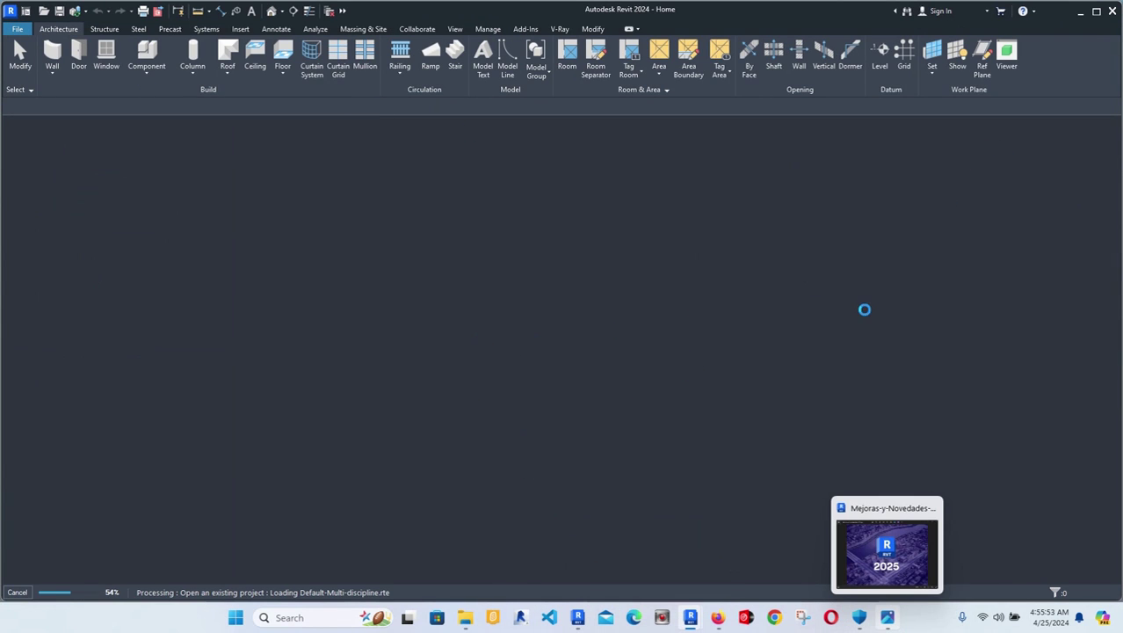
pyautogui.click(887, 555)
pyautogui.click(935, 329)
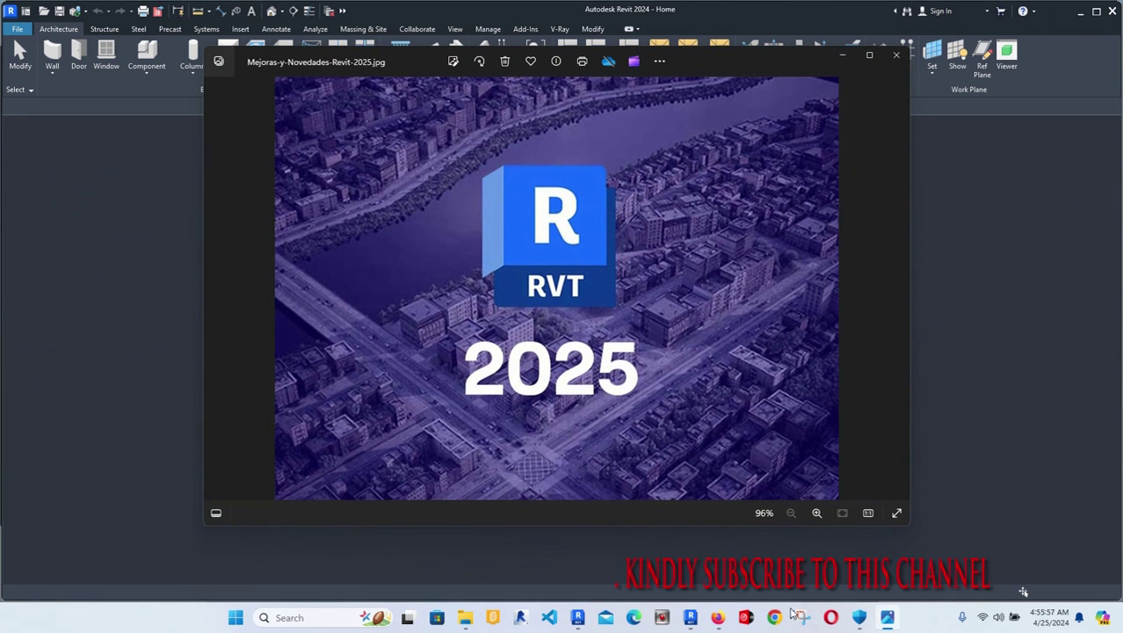
pyautogui.click(689, 617)
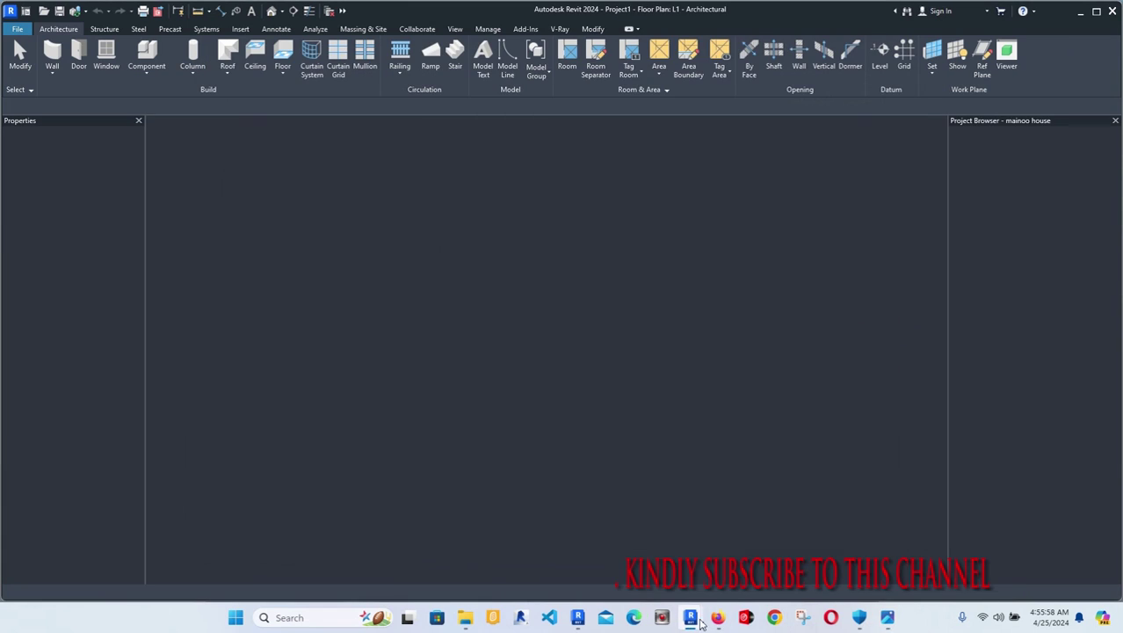
# Open Windows Security and turn real-time protection back on in the virus and threat protection settings
pyautogui.click(297, 618)
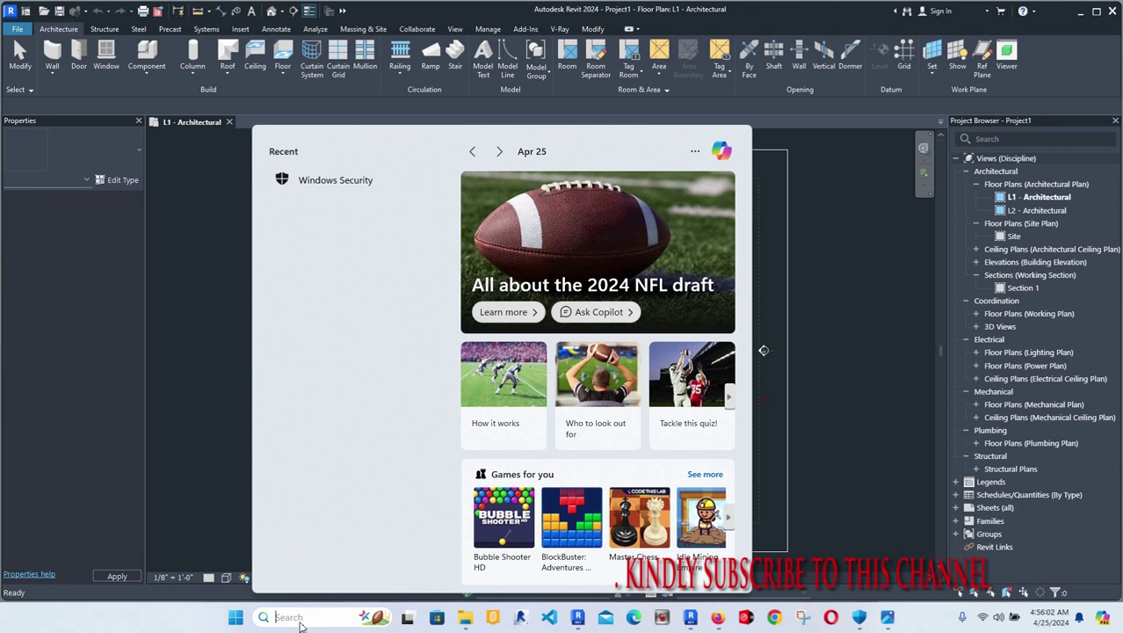
pyautogui.write('windows Security')
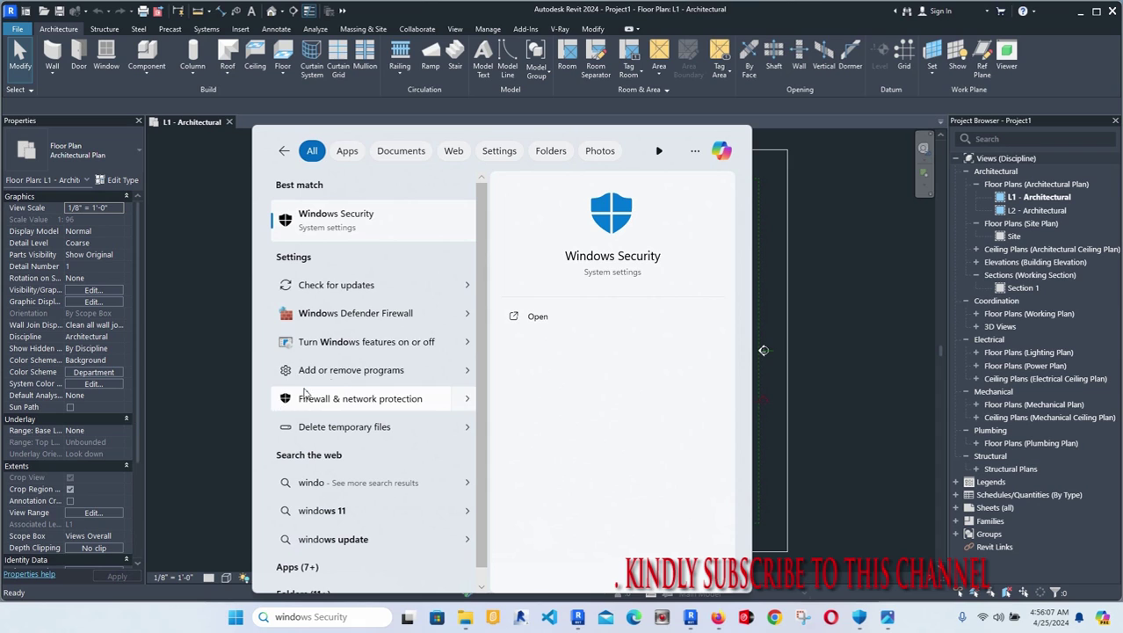
pyautogui.click(329, 221)
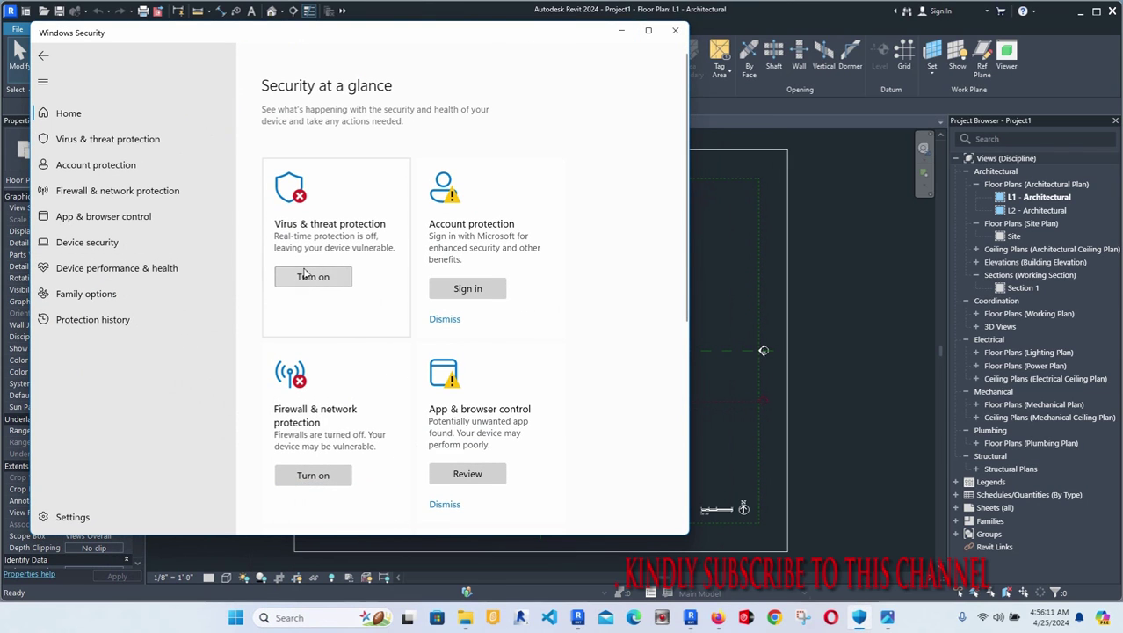
pyautogui.click(81, 144)
pyautogui.scroll(-3, 311, 327)
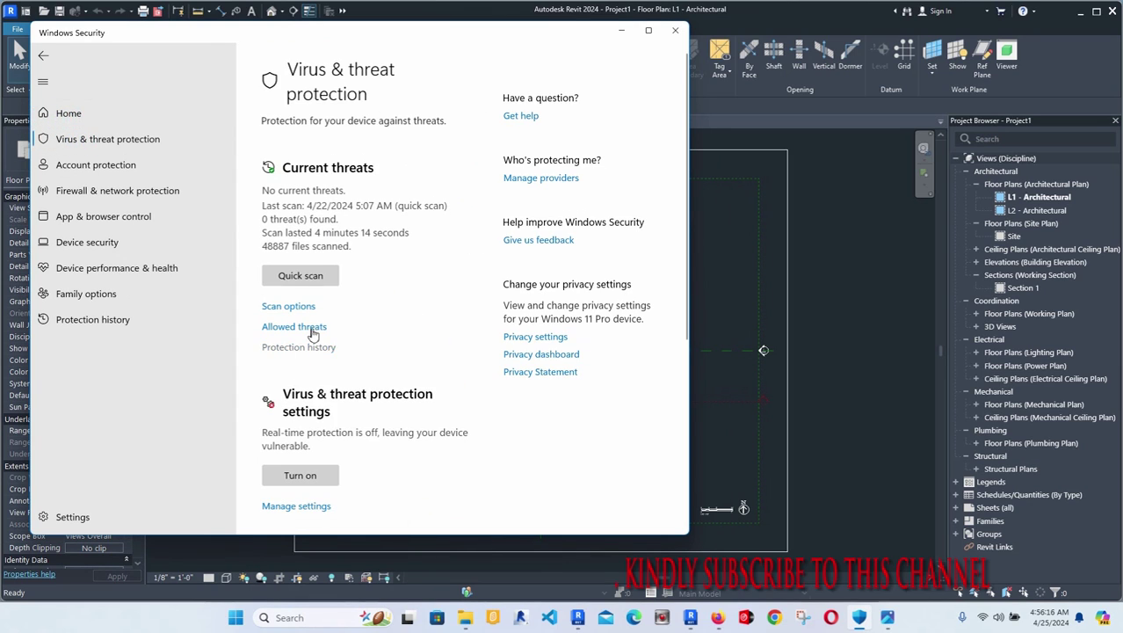
pyautogui.scroll(2, 299, 370)
pyautogui.click(299, 369)
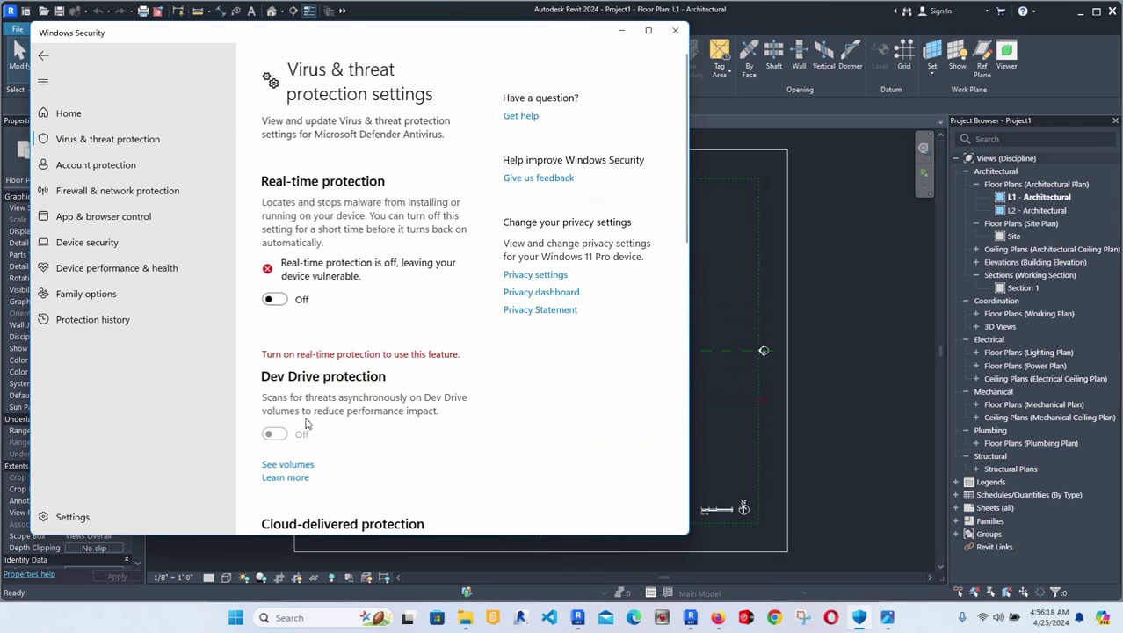
pyautogui.click(273, 299)
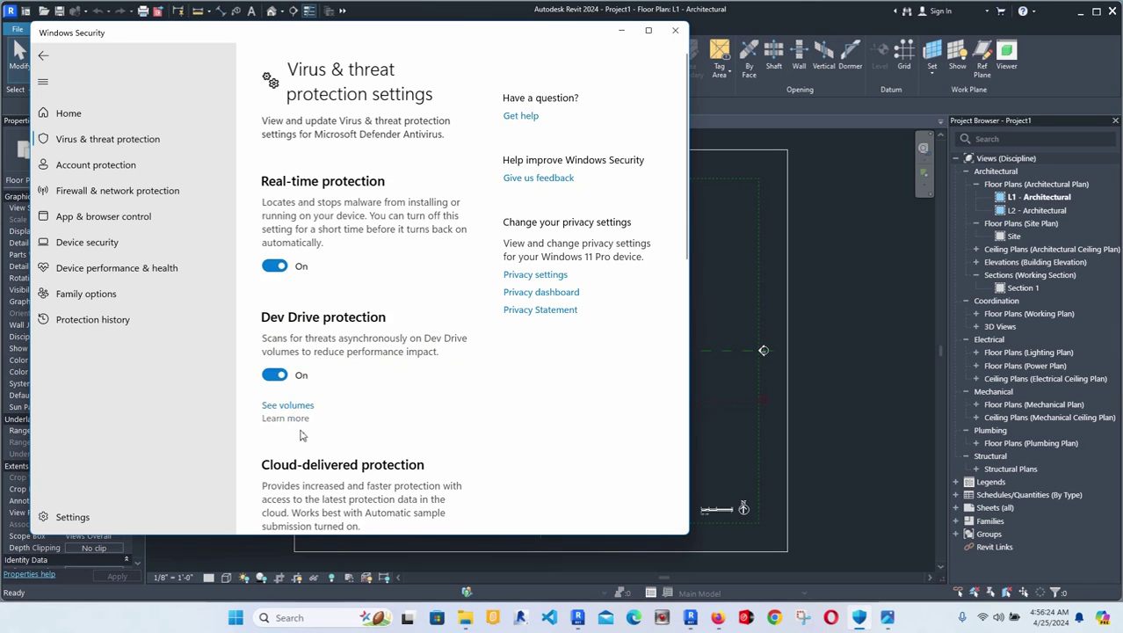
pyautogui.scroll(-1, 296, 432)
# Turn on the firewall for the private and domain networks, and close Windows Security
pyautogui.click(115, 141)
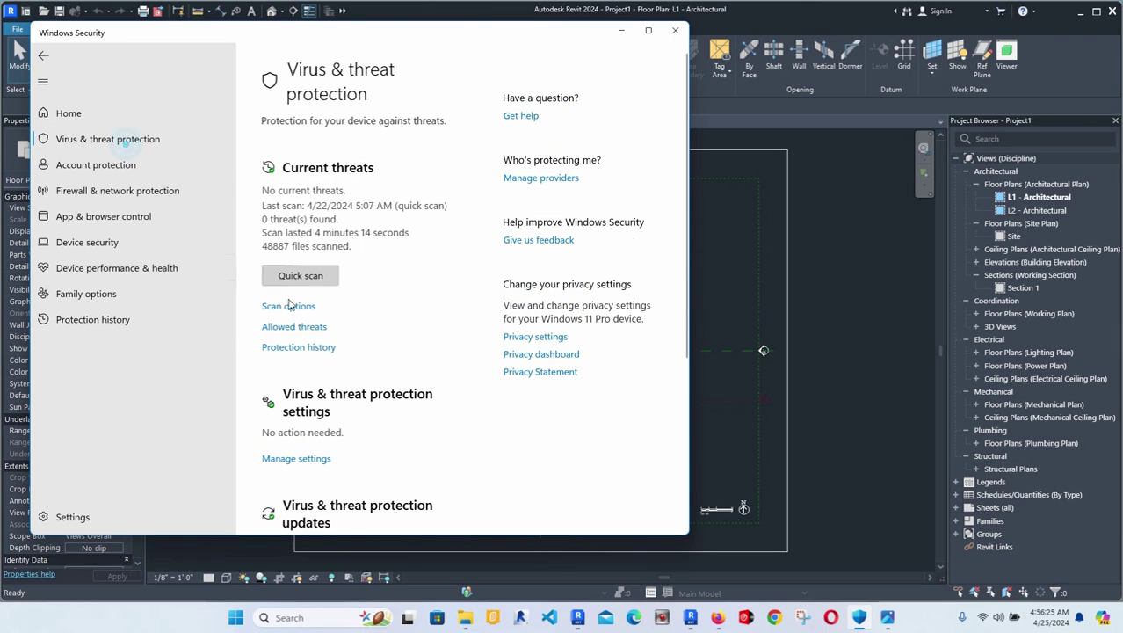
pyautogui.scroll(-3, 315, 292)
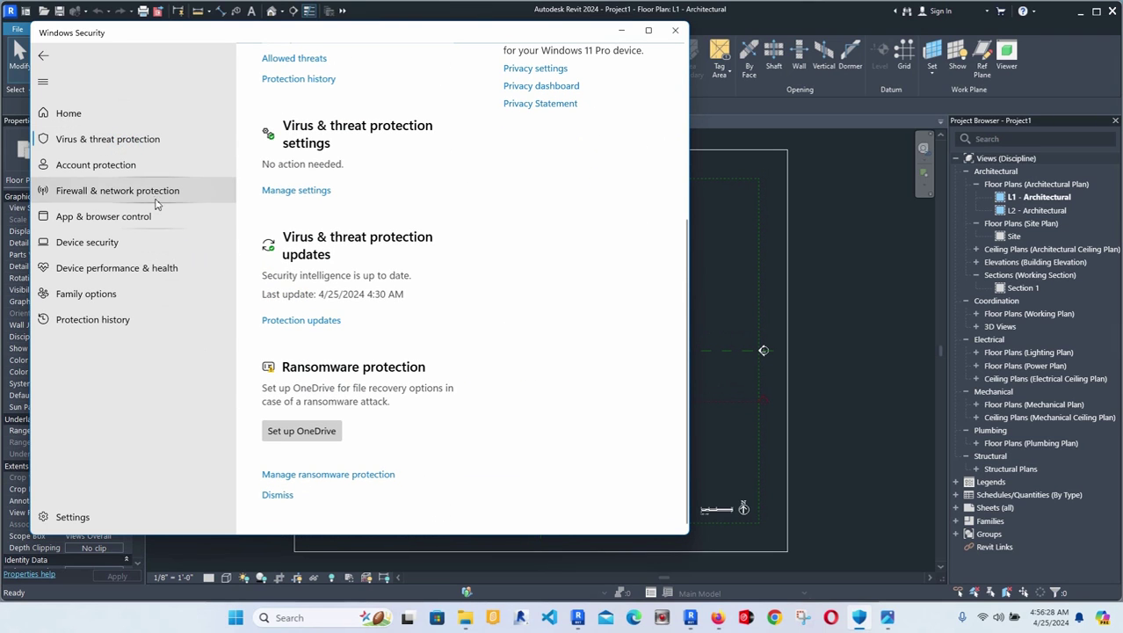
pyautogui.click(124, 165)
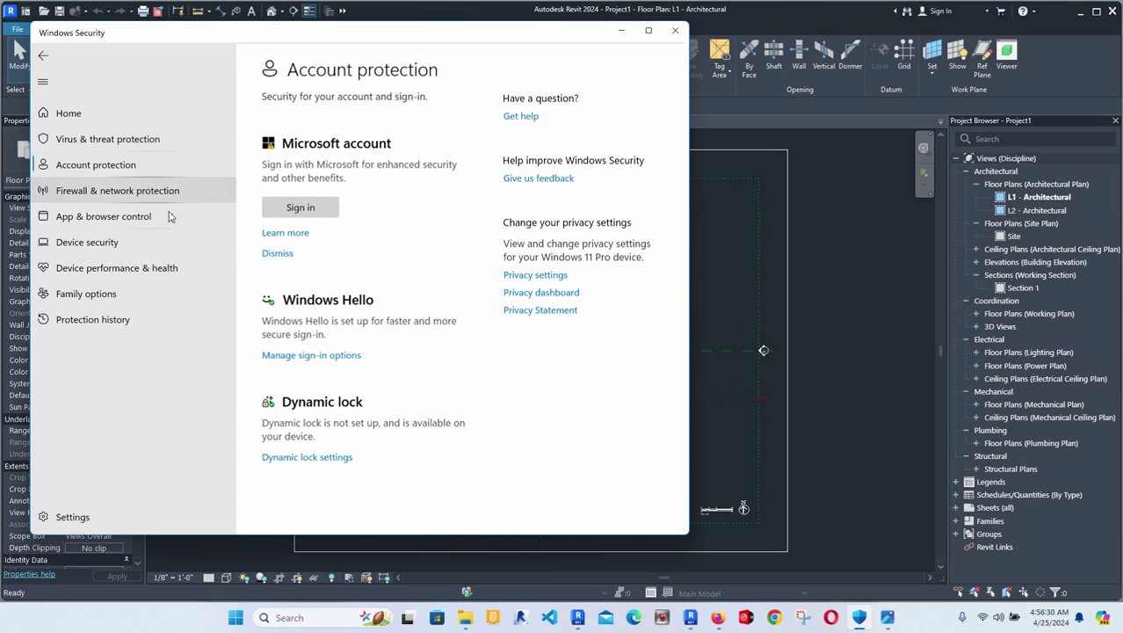
pyautogui.click(75, 191)
pyautogui.scroll(-3, 272, 302)
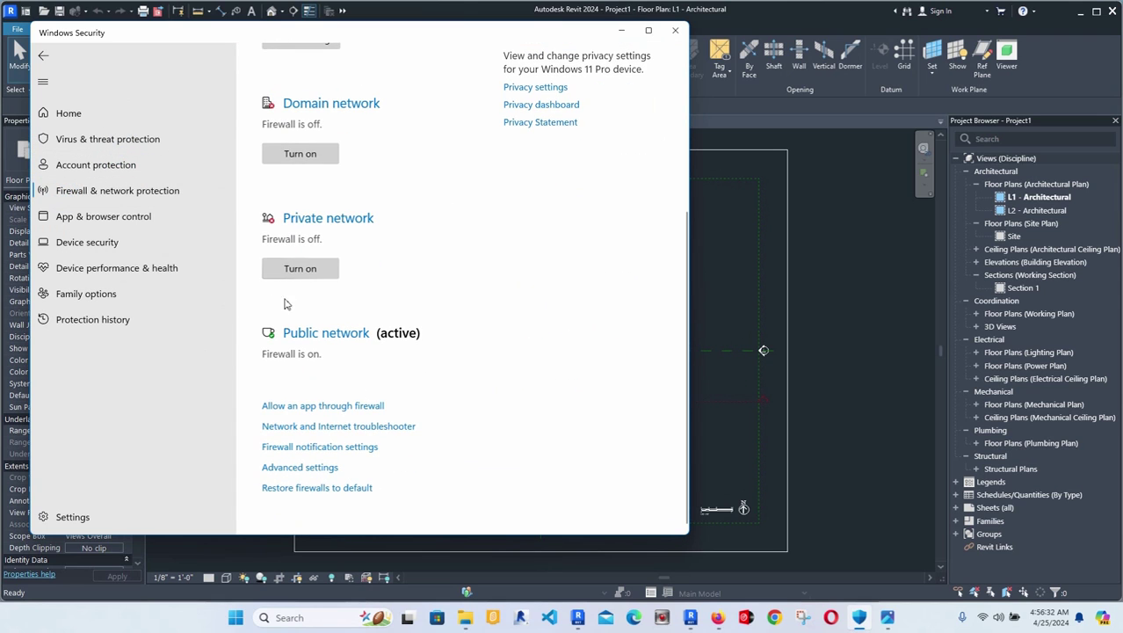
pyautogui.click(302, 267)
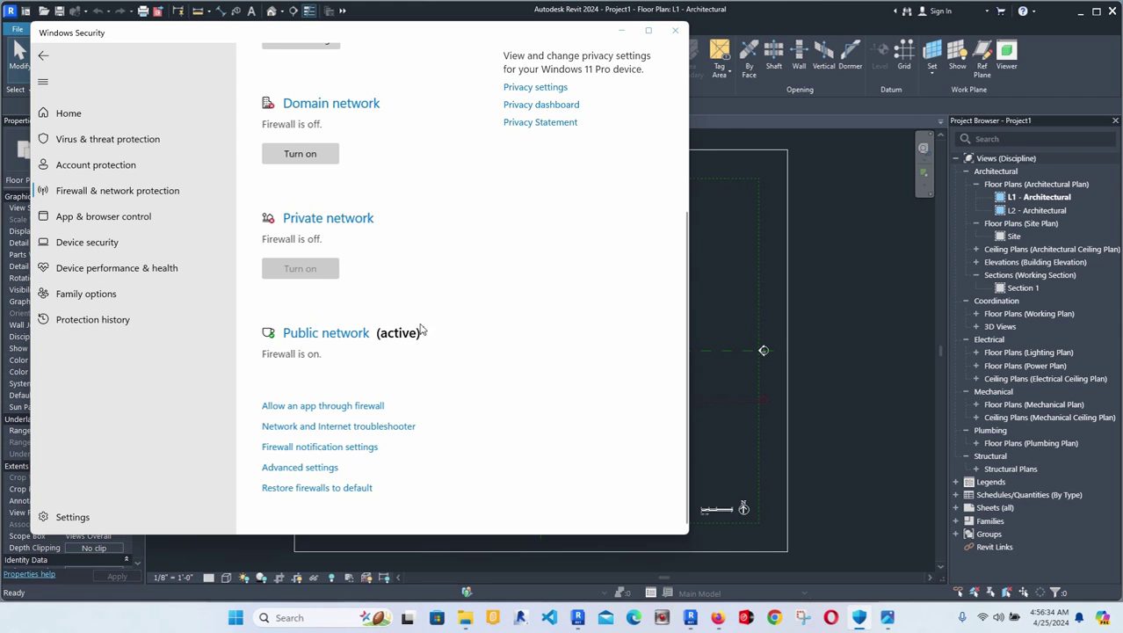
pyautogui.click(299, 197)
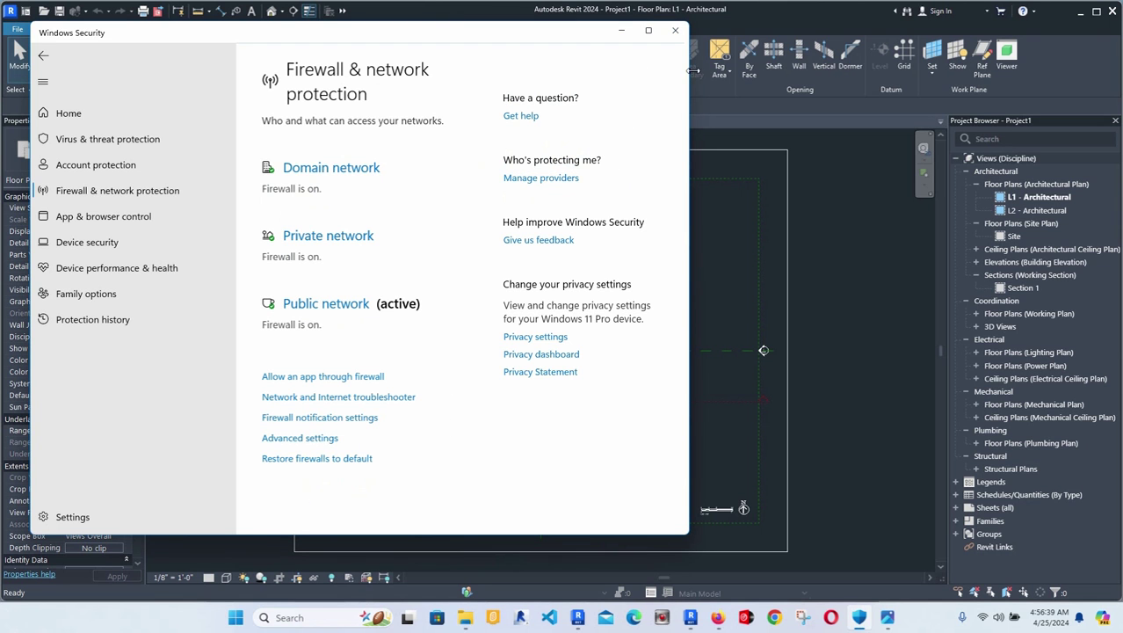
pyautogui.click(675, 31)
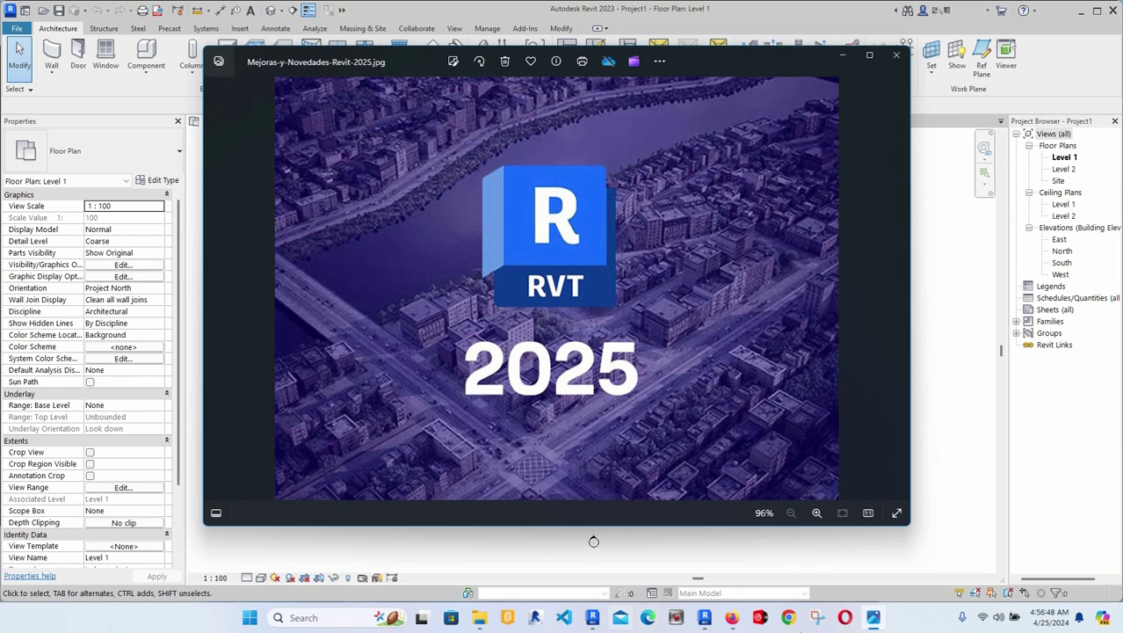
# Switch to Firefox and open the profile menu on the Autodesk Account page
pyautogui.rightClick(915, 617)
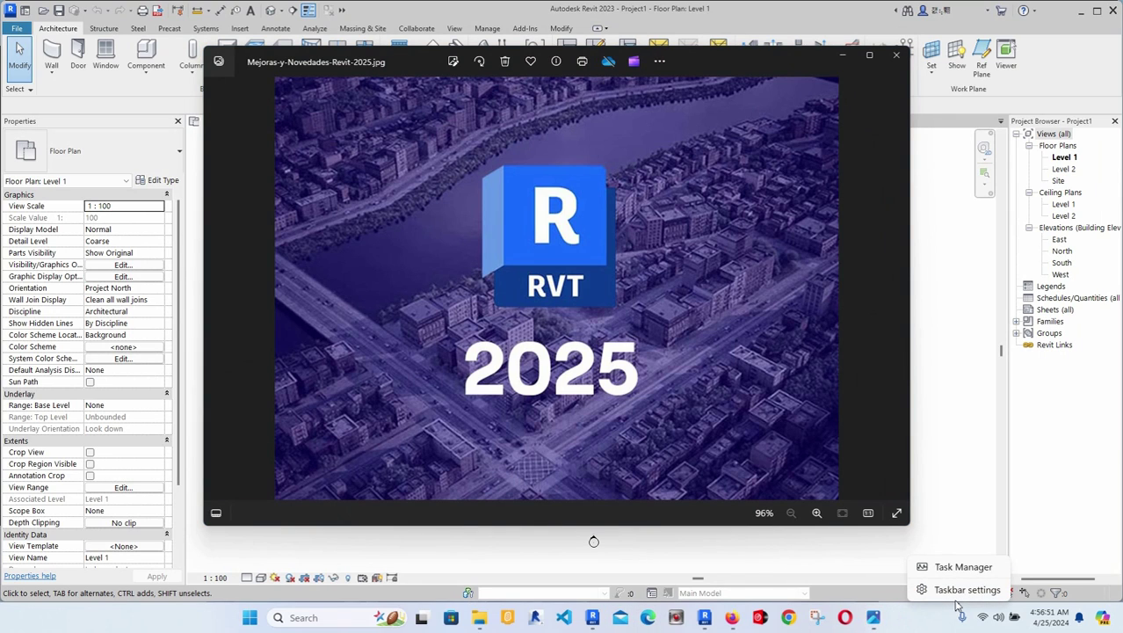
pyautogui.click(910, 622)
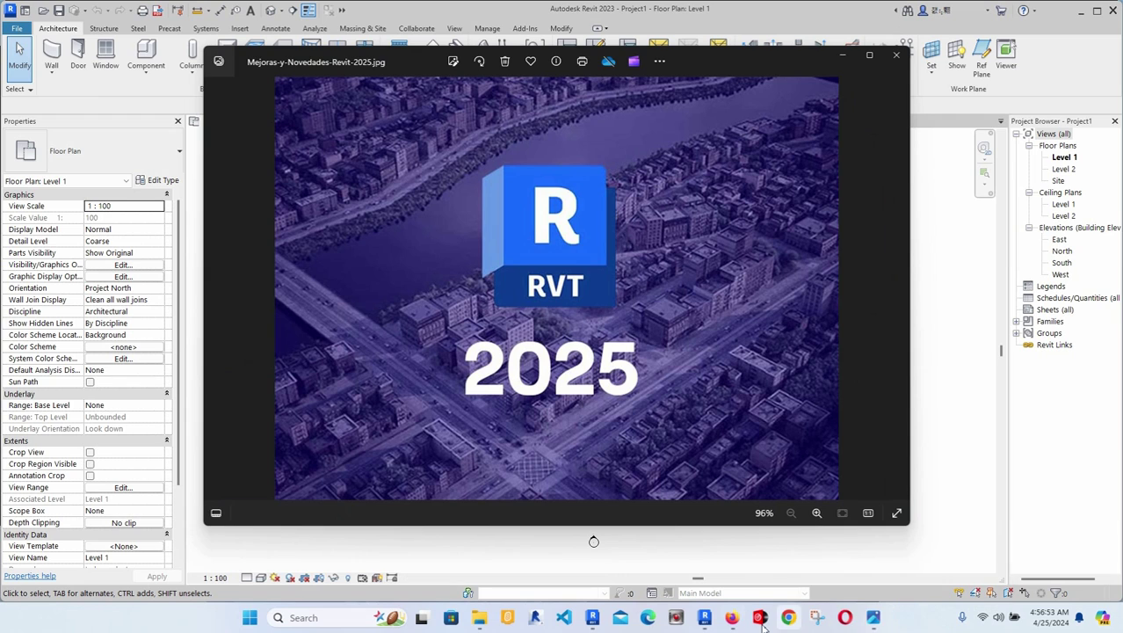
pyautogui.click(731, 617)
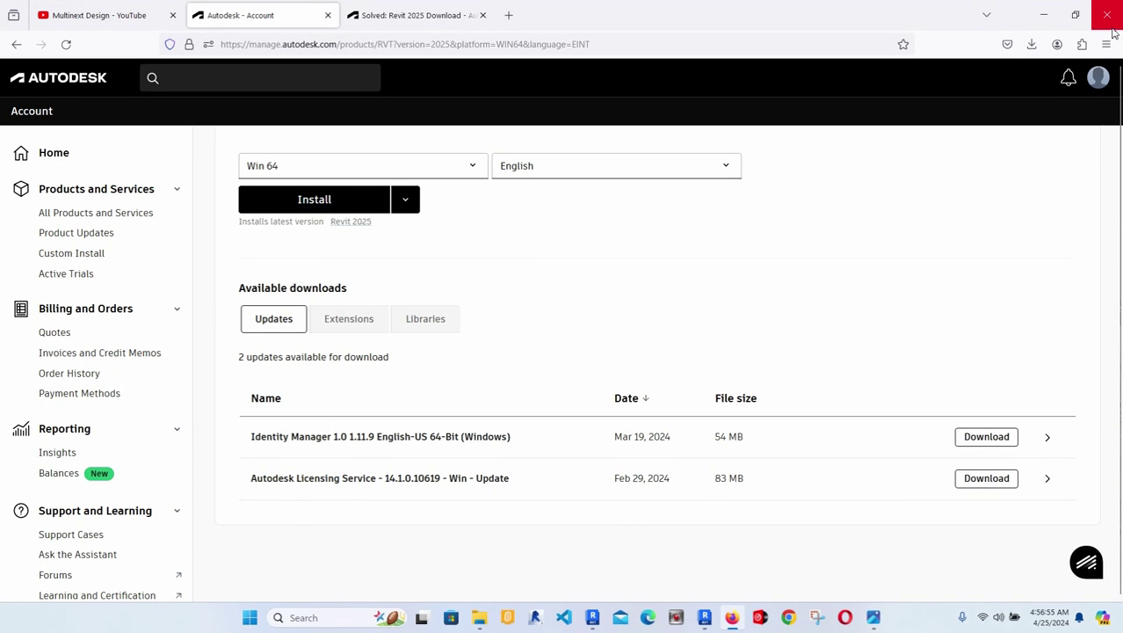
pyautogui.click(1099, 77)
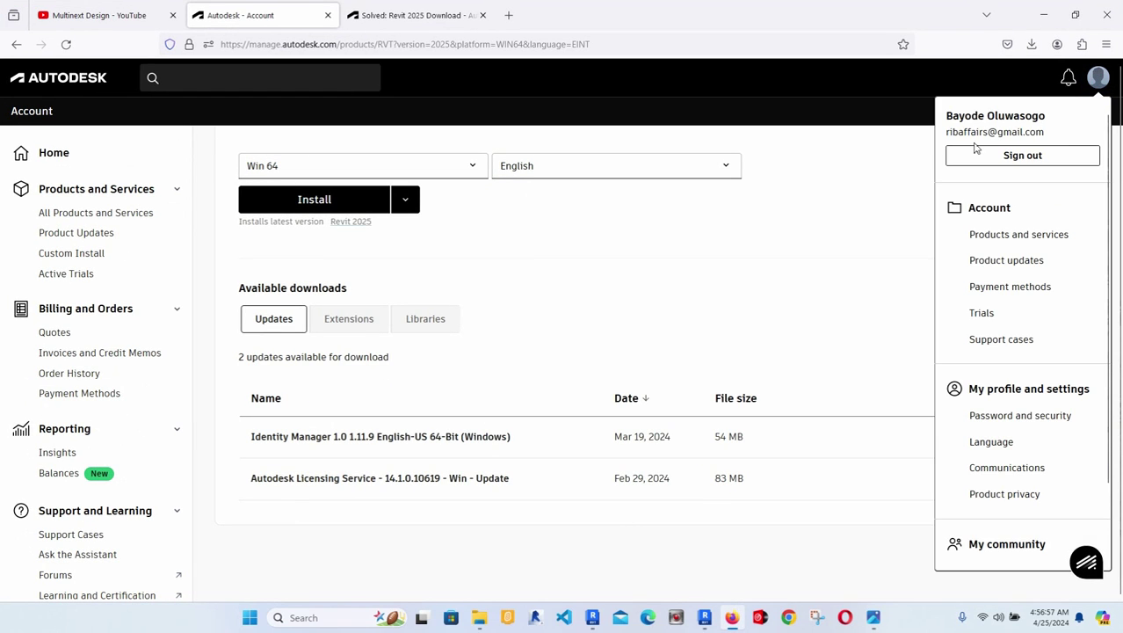
# Close the profile menu and review the Revit 2025 download page's version tabs, language options and available updates
pyautogui.click(866, 193)
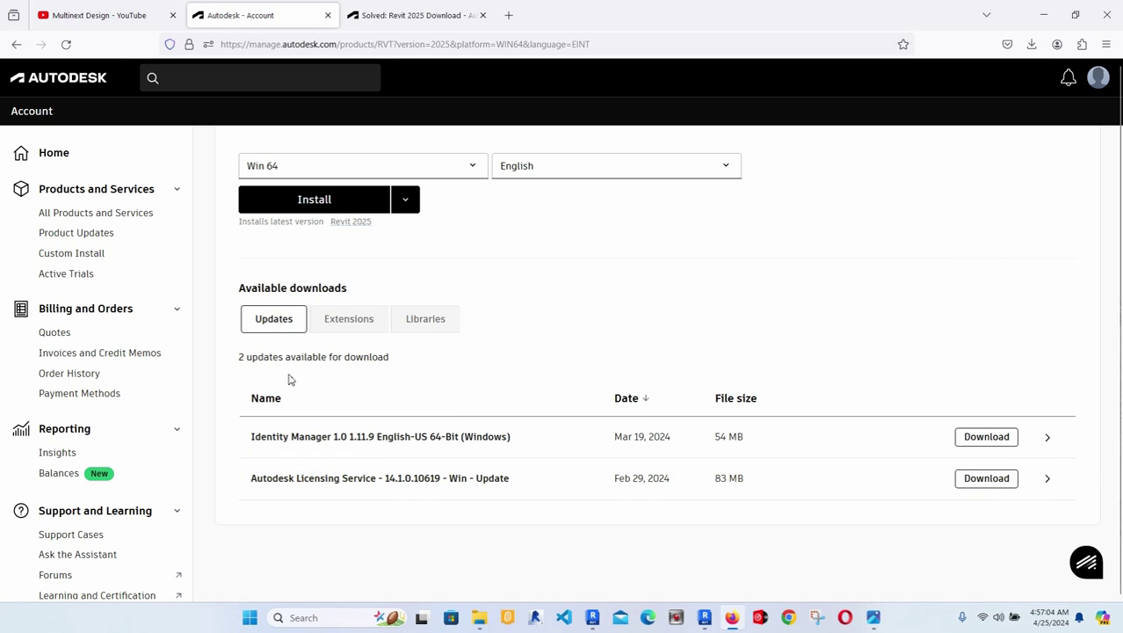
pyautogui.scroll(3, 483, 316)
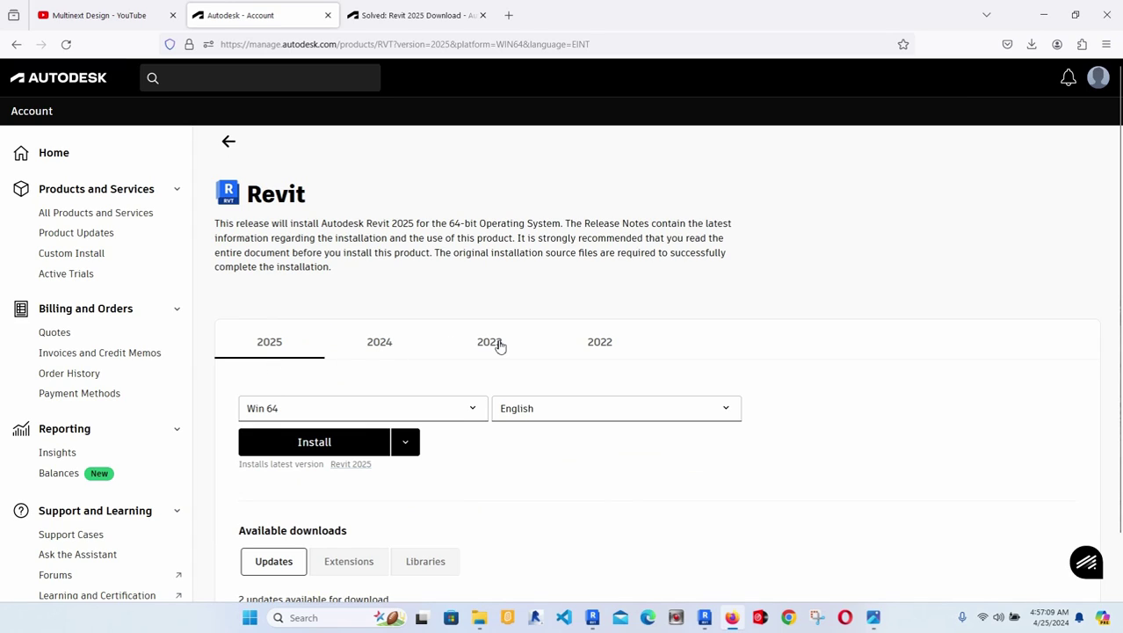
pyautogui.click(721, 415)
pyautogui.click(865, 407)
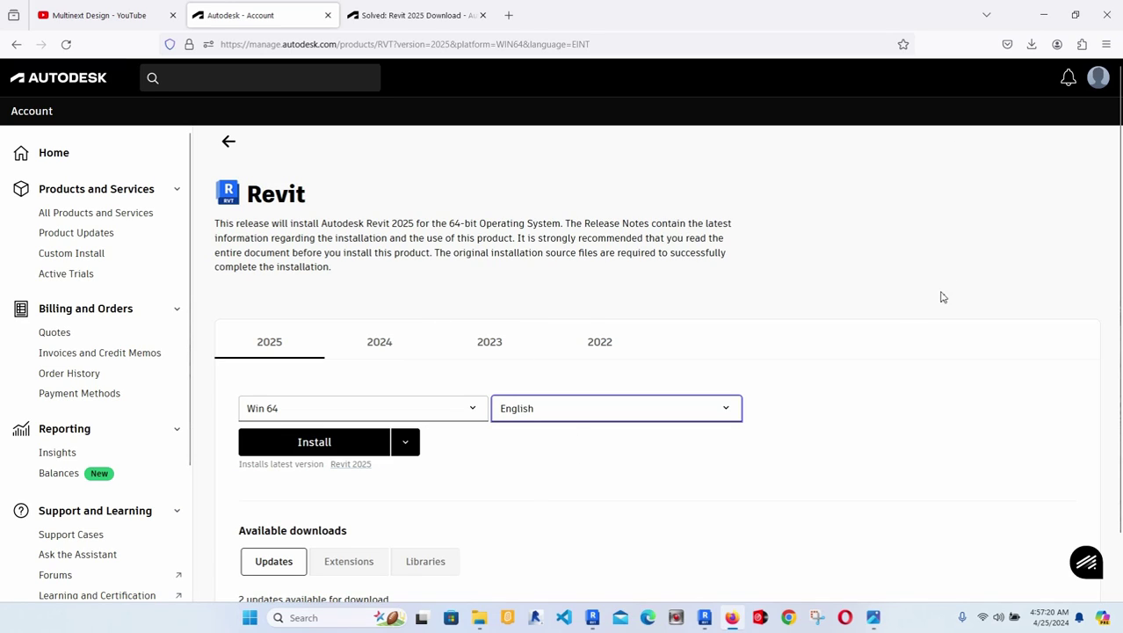
pyautogui.scroll(-3, 881, 425)
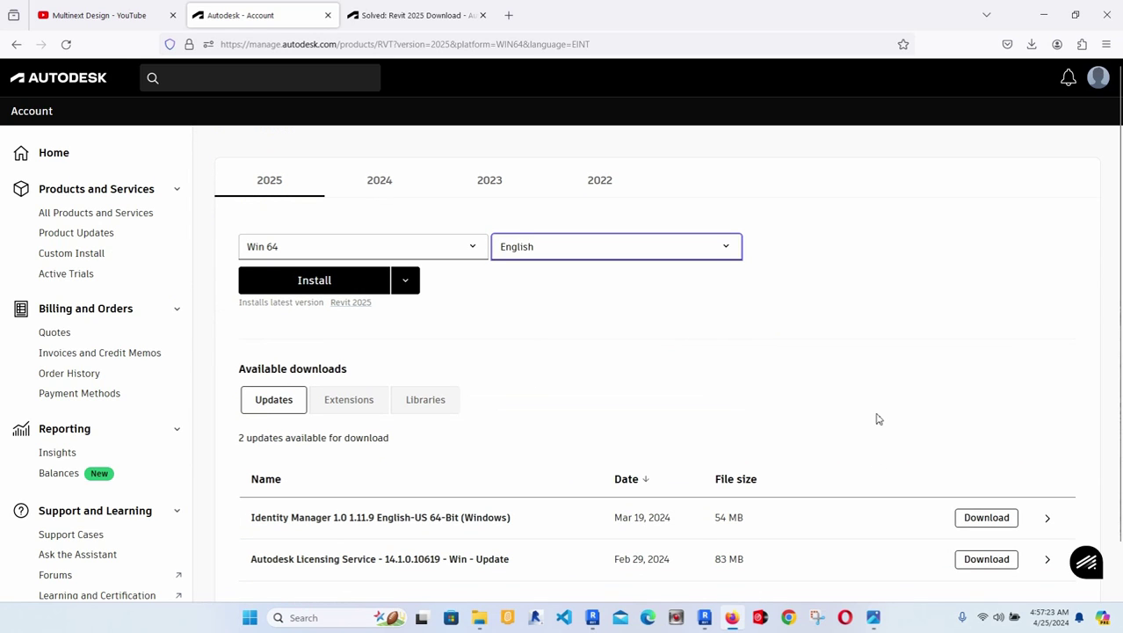
pyautogui.scroll(-2, 869, 392)
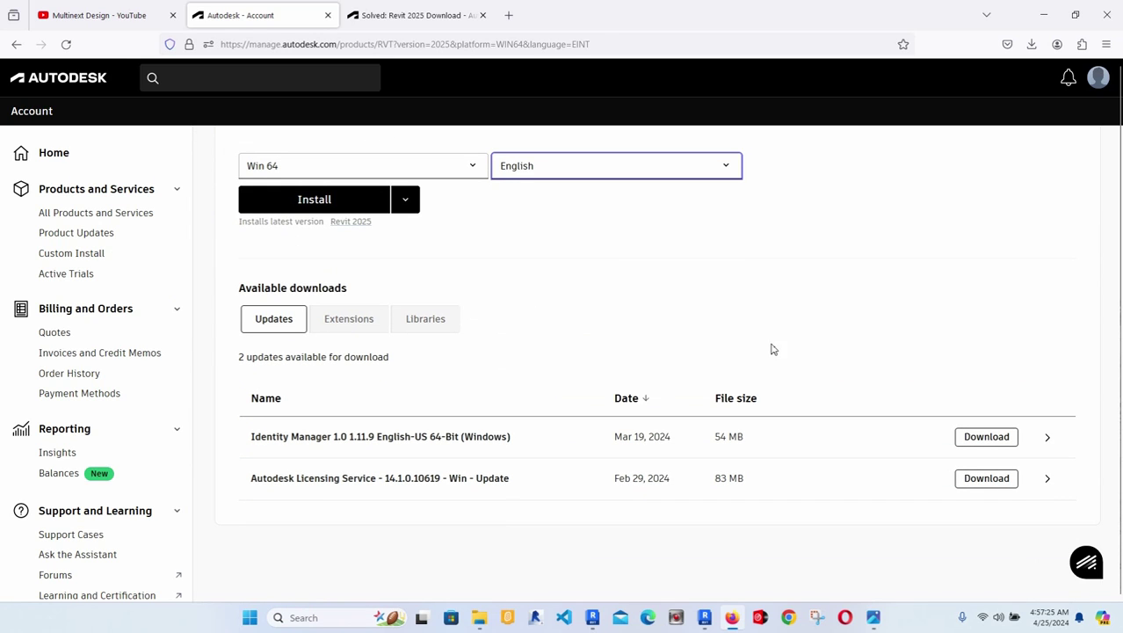
pyautogui.scroll(6, 789, 361)
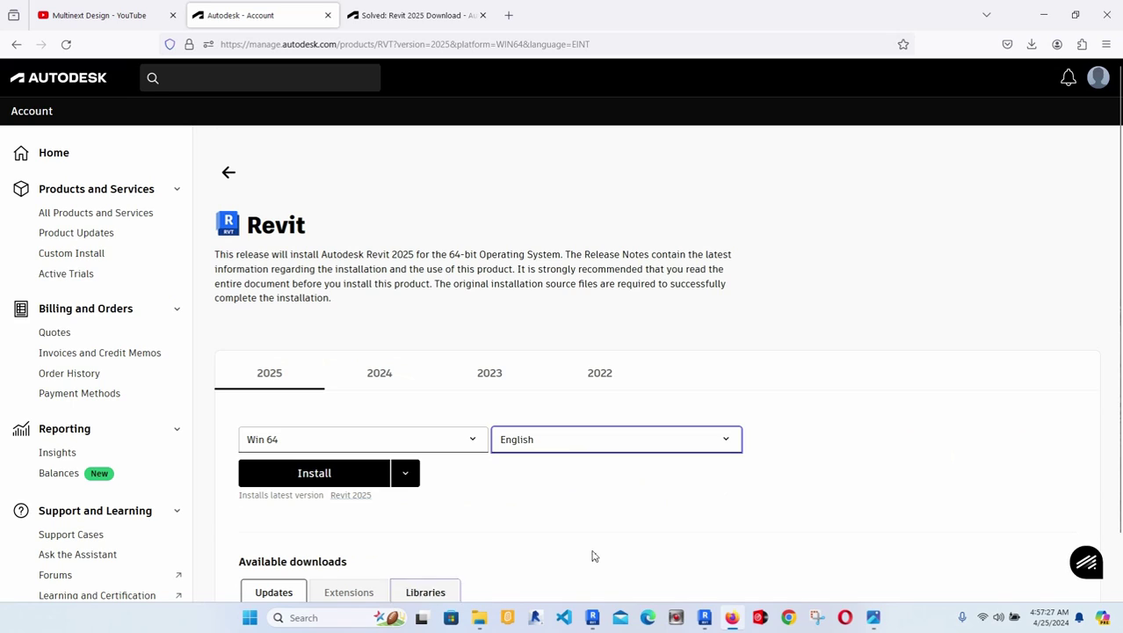